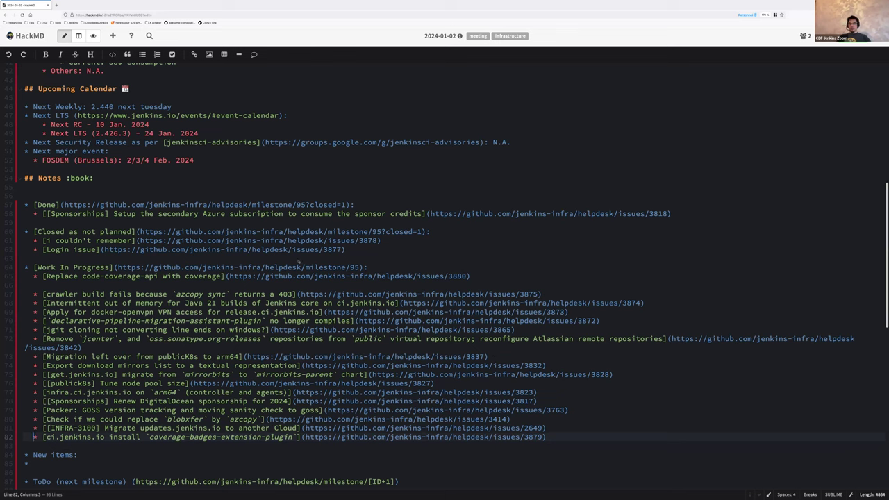
Remove the empty line below the "Replace code-coverage-api with coverage" item in the Work In Progress list
{"action": "left_click", "coordinate": [45, 285]}
{"action": "key", "text": "BackSpace"}
{"action": "key", "text": "BackSpace"}
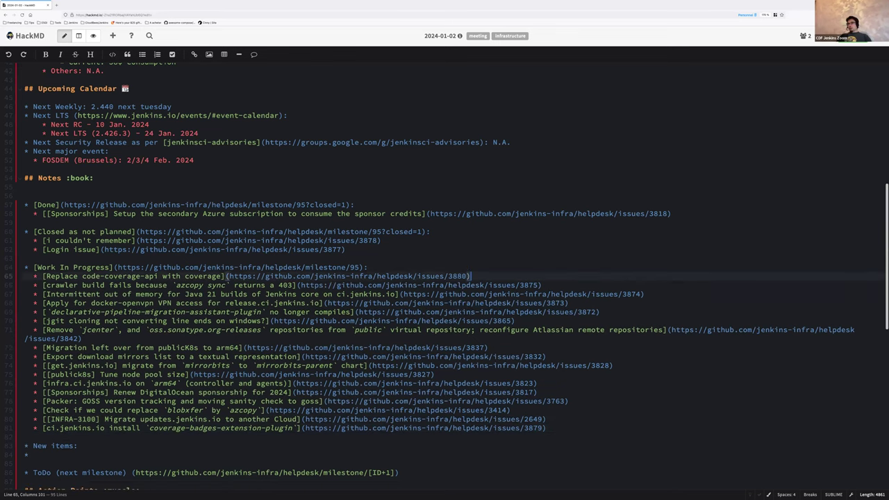
Open the linked helpdesk issue 3875 about the crawler build failing on `azcopy sync` in a new browser tab
{"action": "left_click_drag", "start_coordinate": [300, 286], "coordinate": [540, 286]}
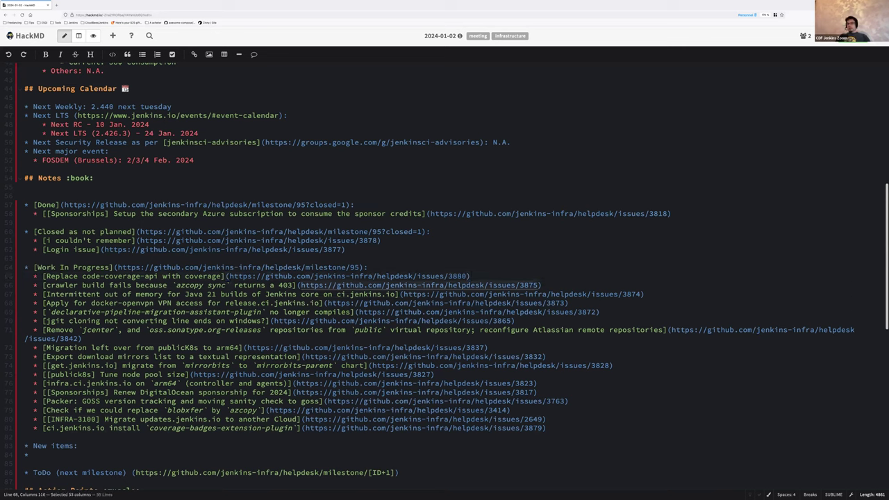
{"action": "left_click", "coordinate": [56, 5]}
{"action": "left_click", "coordinate": [43, 19]}
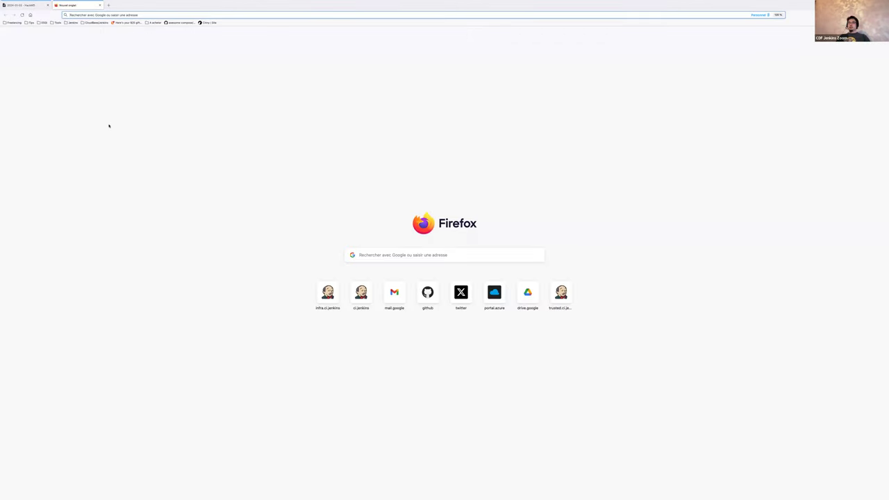
{"action": "type", "text": "https://github.com/jenkins-infra/helpdesk/issues/3873"}
{"action": "key", "text": "Return"}
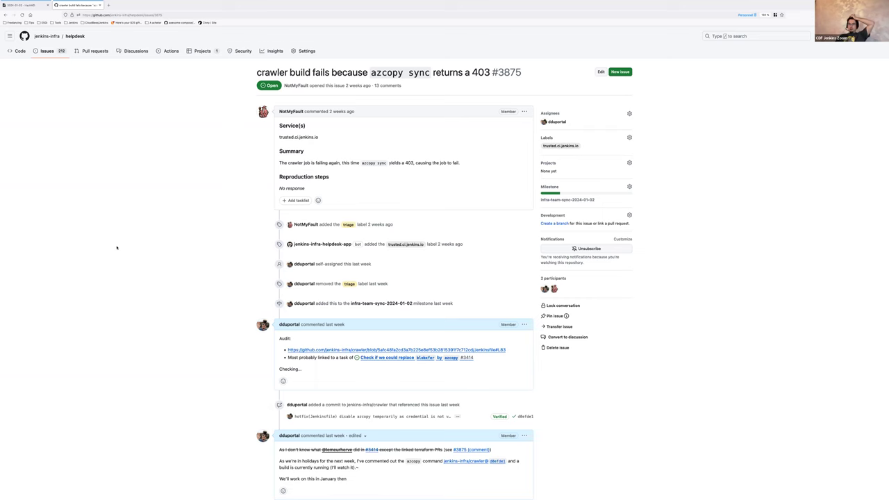
Review the issue's comment thread, from the initial audit and hotfixes to the azcopy error analysis and SAS credential update
{"action": "scroll", "coordinate": [117, 247], "scroll_direction": "down", "scroll_amount": 5}
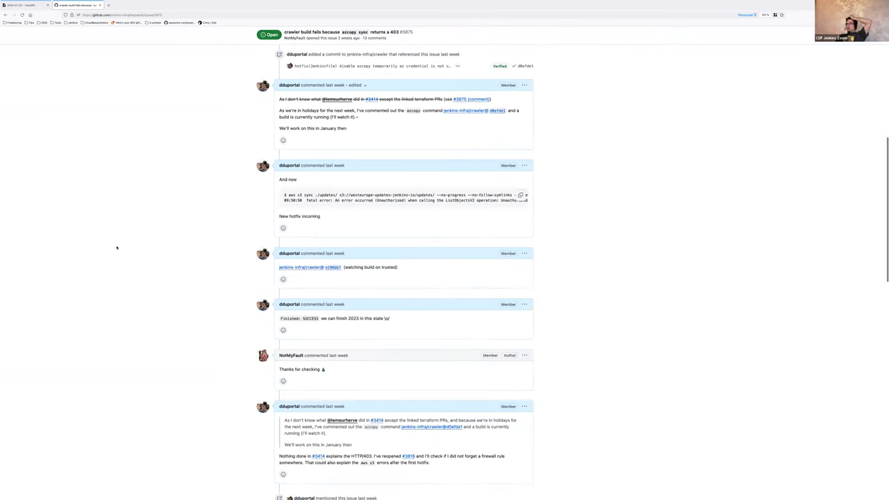
{"action": "scroll", "coordinate": [117, 247], "scroll_direction": "up", "scroll_amount": 2}
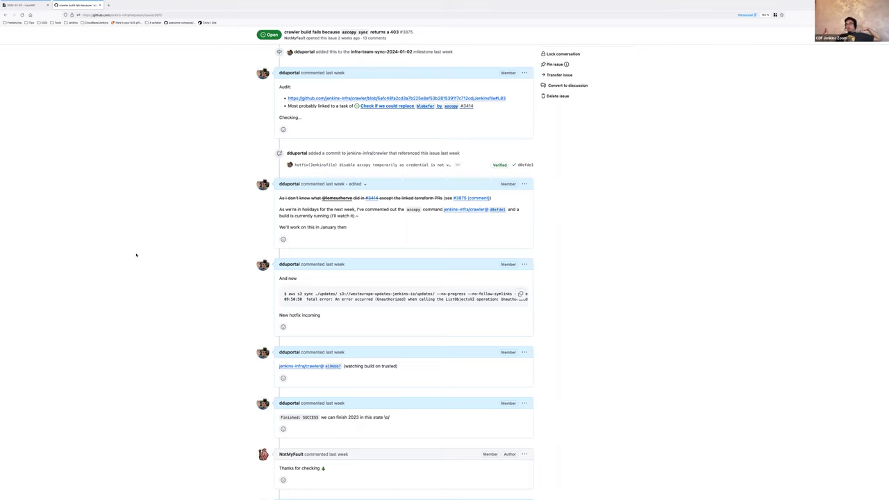
{"action": "scroll", "coordinate": [136, 255], "scroll_direction": "down", "scroll_amount": 3}
{"action": "scroll", "coordinate": [136, 255], "scroll_direction": "down", "scroll_amount": 2}
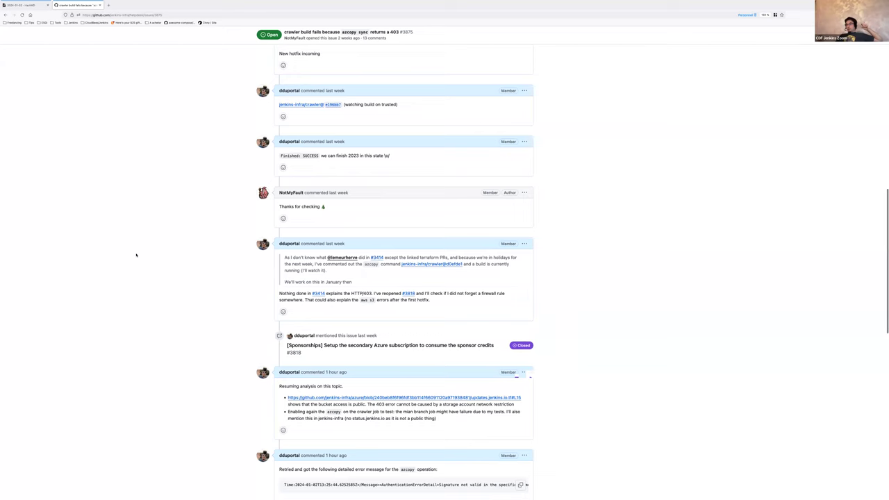
{"action": "scroll", "coordinate": [136, 255], "scroll_direction": "down", "scroll_amount": 3}
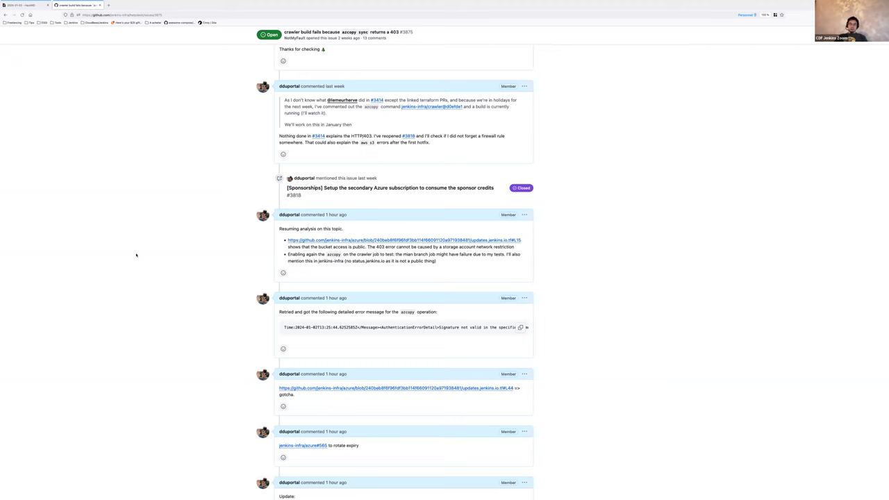
{"action": "scroll", "coordinate": [136, 255], "scroll_direction": "down", "scroll_amount": 4}
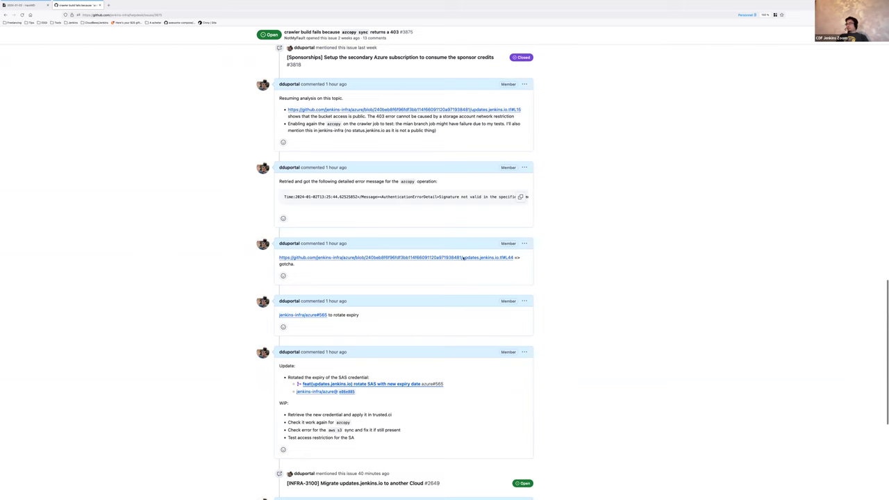
Open the updates.jenkins.io.tf link from the "gotcha" comment and inspect the SAS expiry on line 44
{"action": "left_click", "coordinate": [462, 258]}
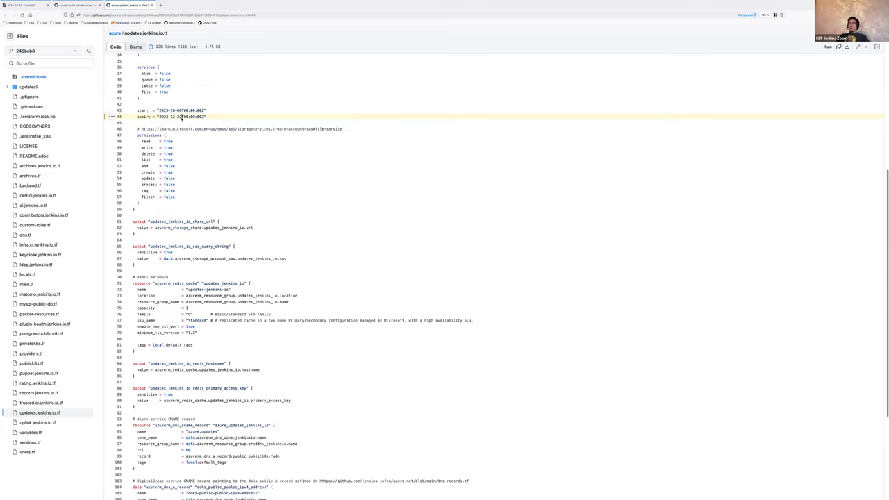
{"action": "left_click", "coordinate": [174, 116]}
{"action": "left_click", "coordinate": [253, 146]}
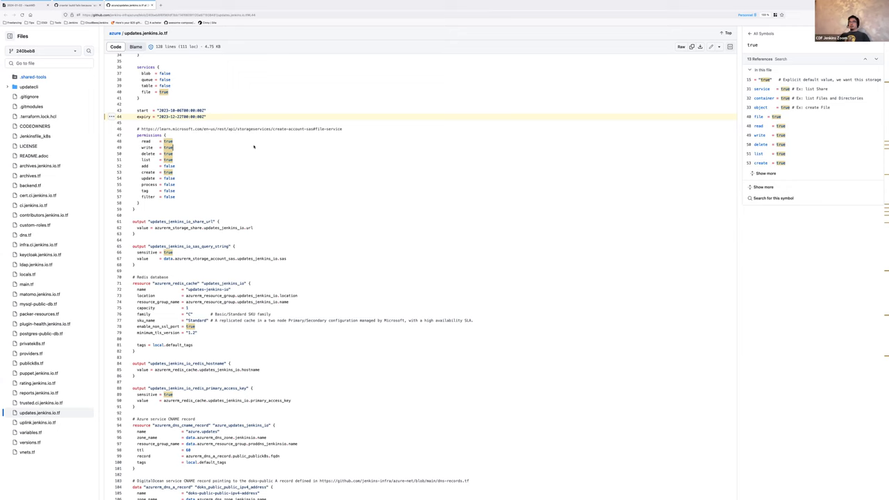
Back in the crawler issue, edit the latest update comment, adding the WiP item "Add a calendar/updatecli process", and save it
{"action": "key", "text": "ctrl+shift+Tab"}
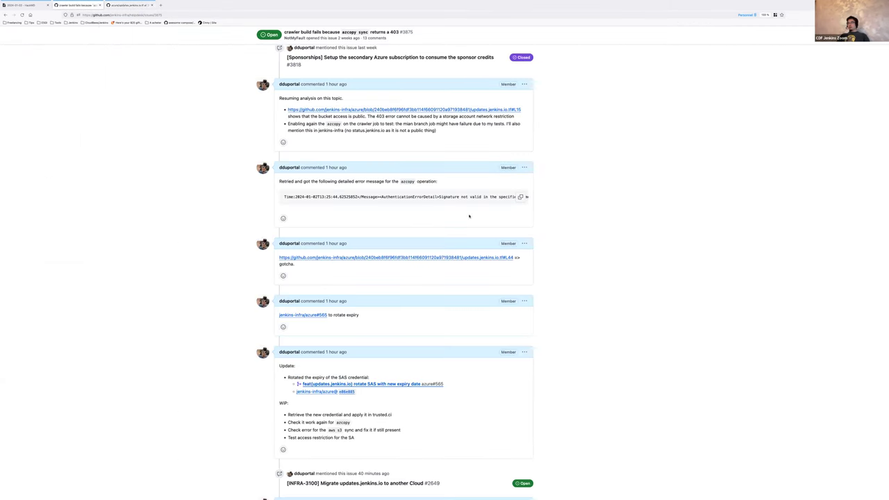
{"action": "scroll", "coordinate": [627, 318], "scroll_direction": "down", "scroll_amount": 3}
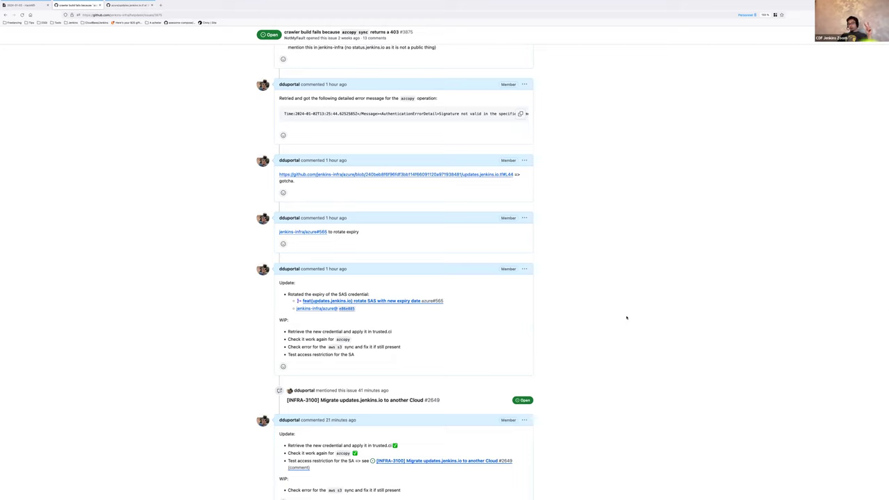
{"action": "scroll", "coordinate": [617, 324], "scroll_direction": "down", "scroll_amount": 5}
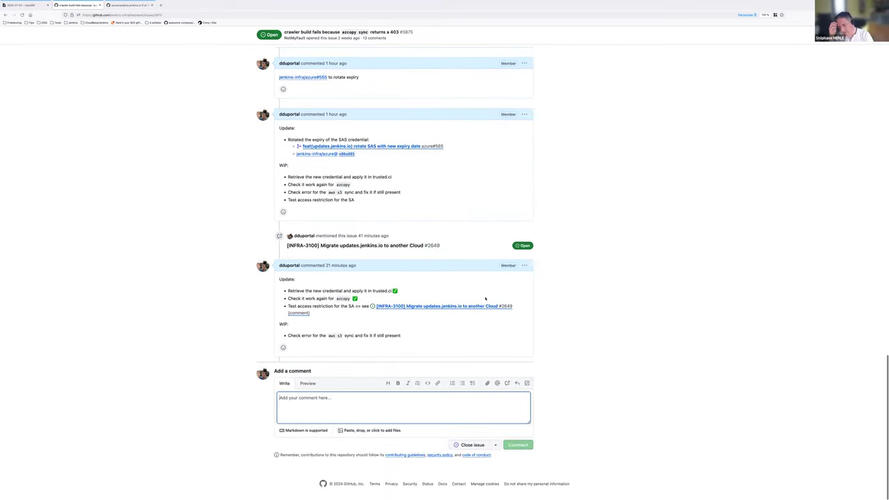
{"action": "left_click", "coordinate": [524, 265]}
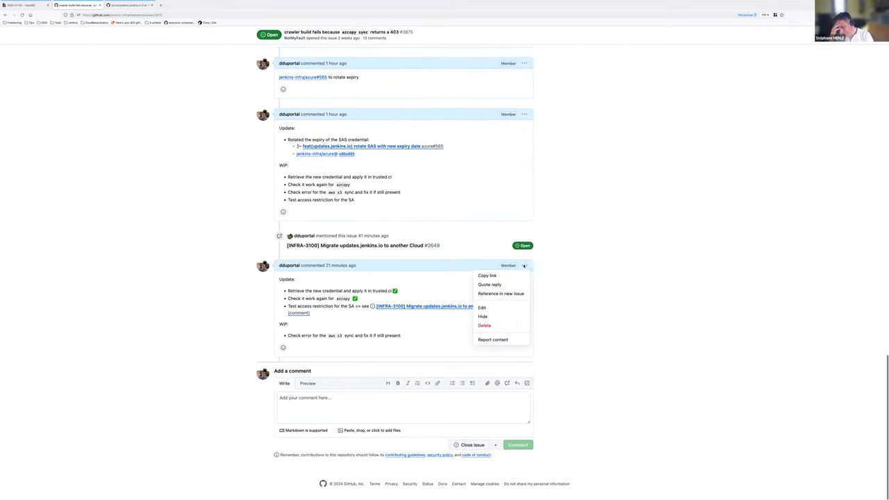
{"action": "left_click", "coordinate": [486, 308]}
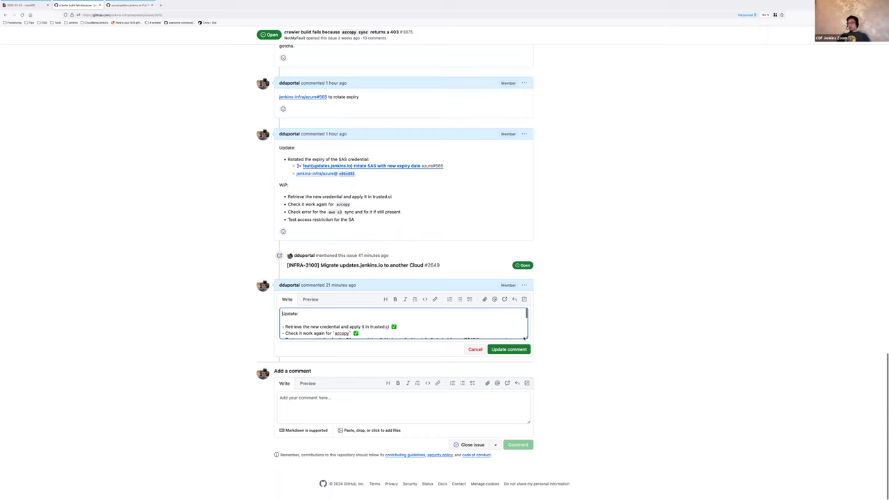
{"action": "left_click_drag", "start_coordinate": [527, 339], "coordinate": [533, 426]}
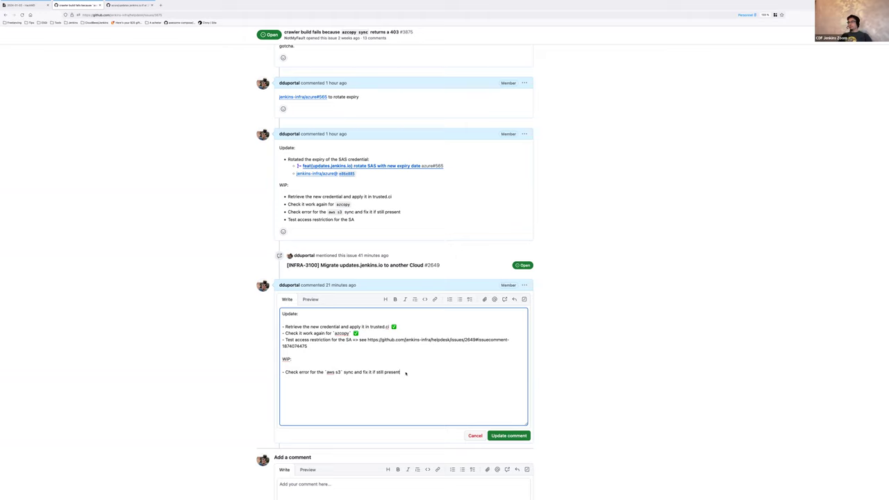
{"action": "key", "text": "Return"}
{"action": "type", "text": "Add a calendar/"}
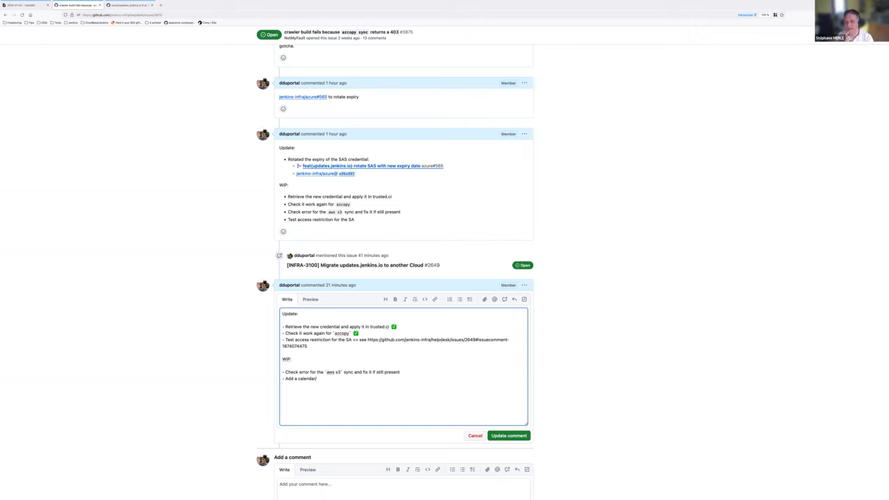
{"action": "type", "text": "updatecli"}
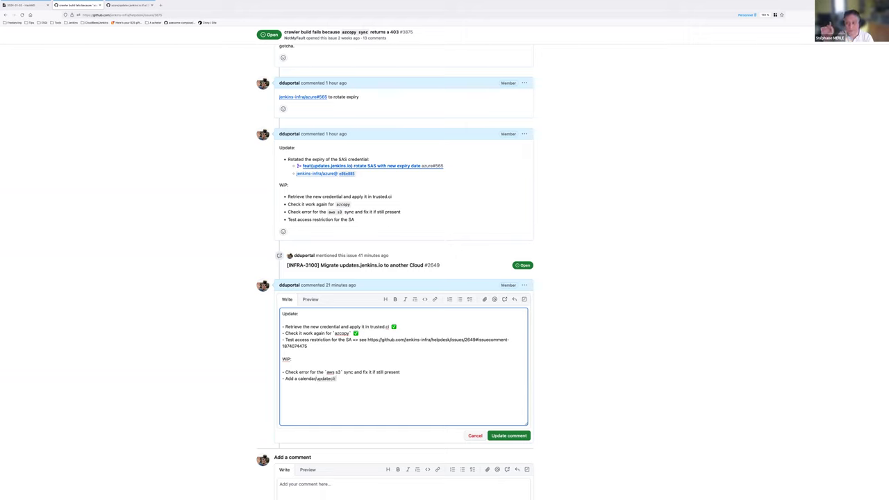
{"action": "type", "text": " provess"}
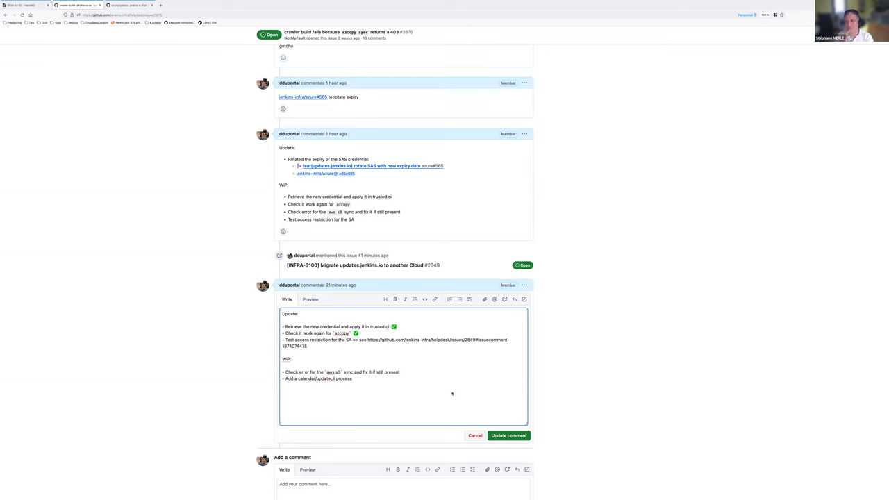
{"action": "key", "text": "super+Return"}
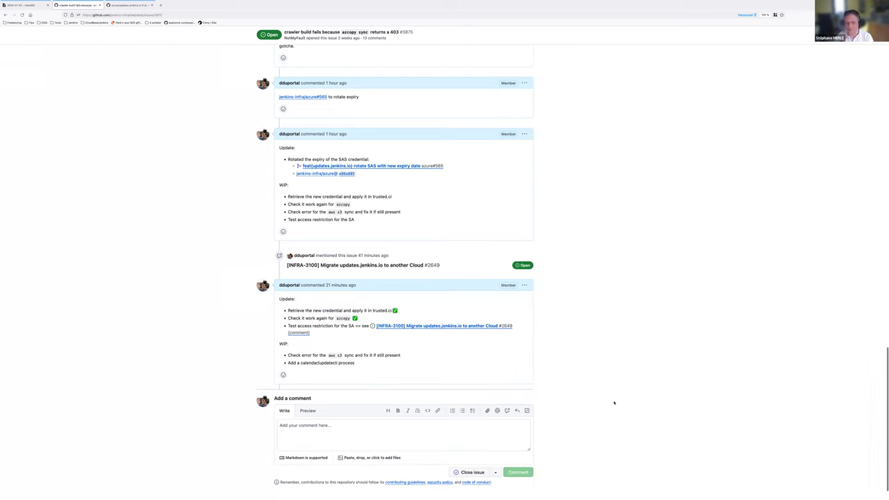
Add a teammate as second assignee of the crawler issue
{"action": "scroll", "coordinate": [643, 397], "scroll_direction": "up", "scroll_amount": 15}
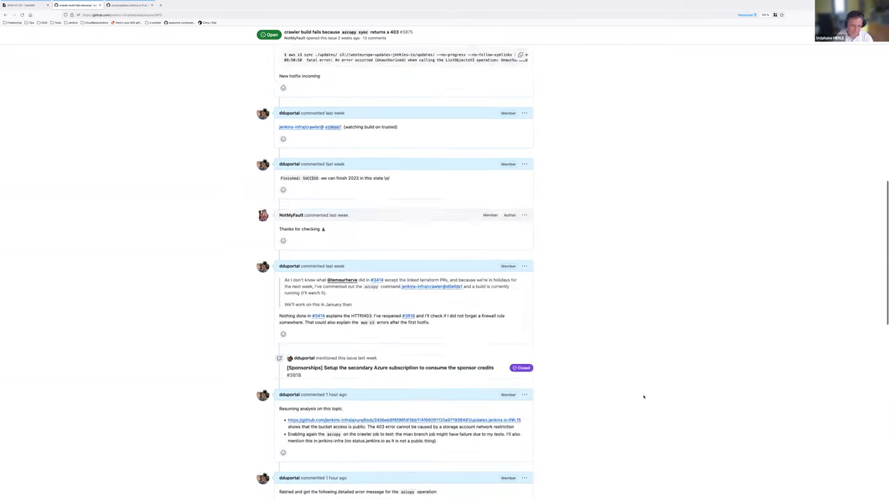
{"action": "scroll", "coordinate": [642, 389], "scroll_direction": "up", "scroll_amount": 3}
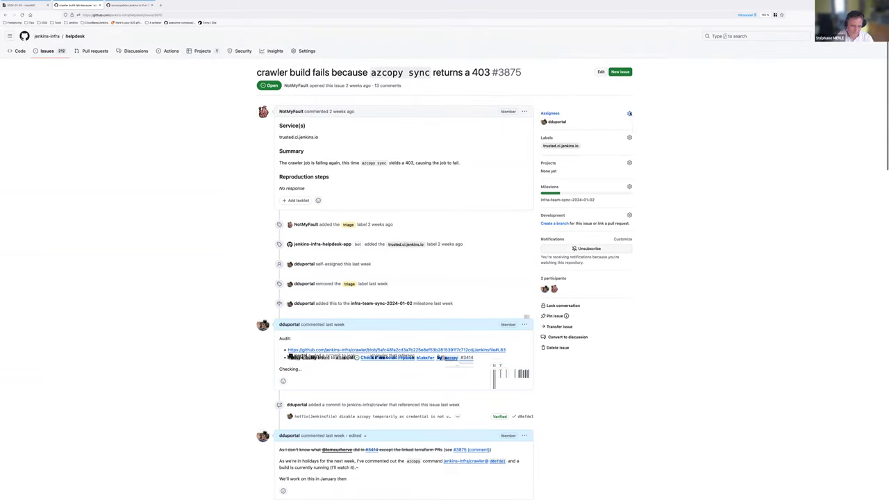
{"action": "left_click", "coordinate": [629, 113]}
{"action": "type", "text": "smer"}
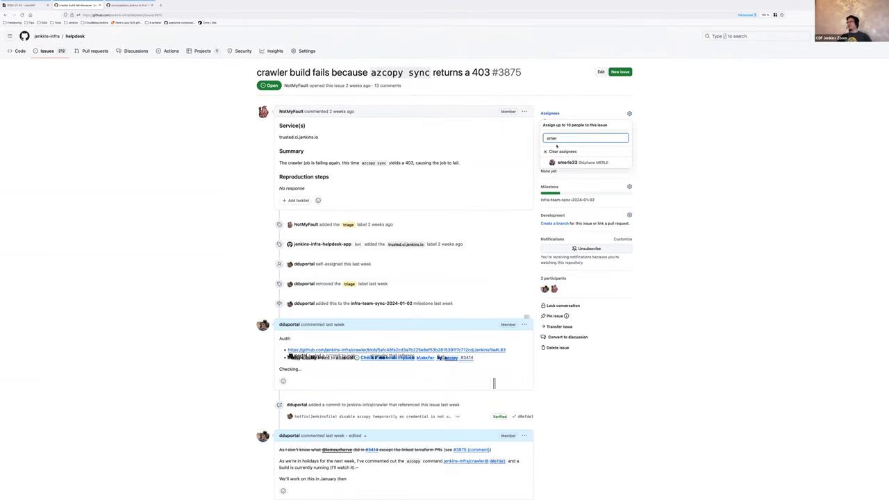
{"action": "left_click", "coordinate": [701, 174]}
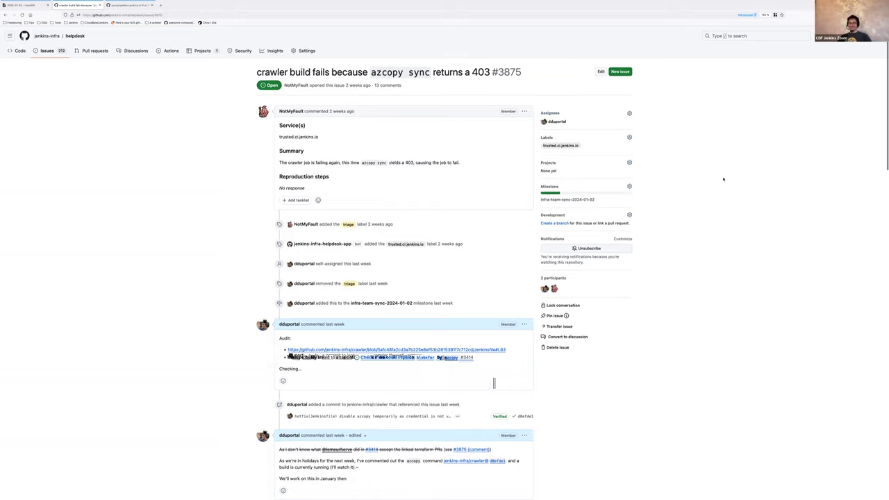
Move the crawler issue to the infra-team-sync-2024-01-09 milestone
{"action": "scroll", "coordinate": [669, 236], "scroll_direction": "down", "scroll_amount": 5}
{"action": "scroll", "coordinate": [669, 236], "scroll_direction": "down", "scroll_amount": 10}
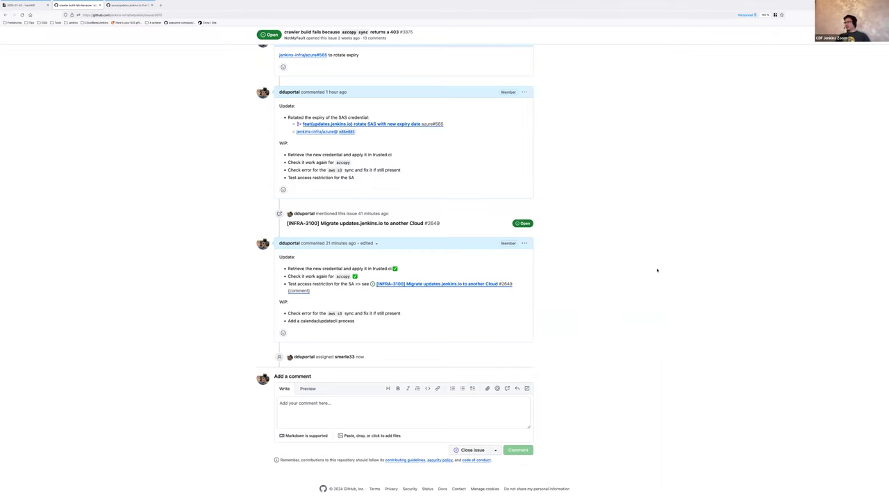
{"action": "scroll", "coordinate": [657, 270], "scroll_direction": "up", "scroll_amount": 15}
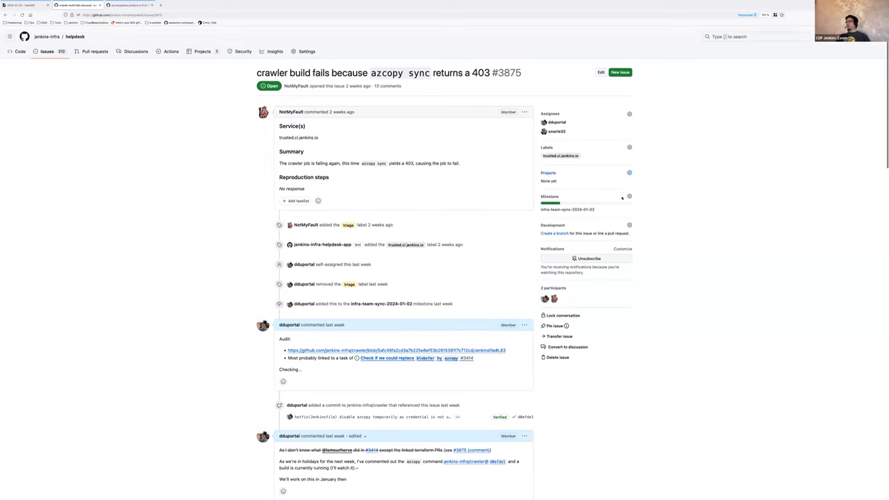
{"action": "left_click", "coordinate": [628, 197]}
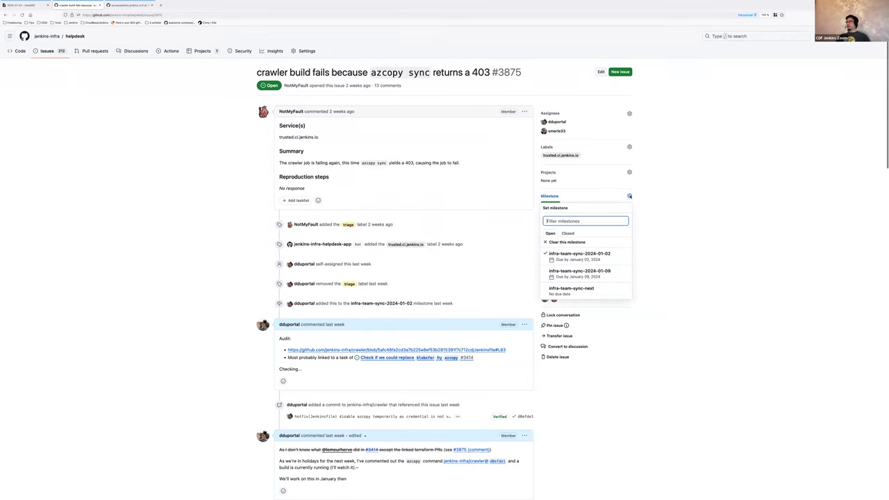
{"action": "left_click", "coordinate": [592, 271]}
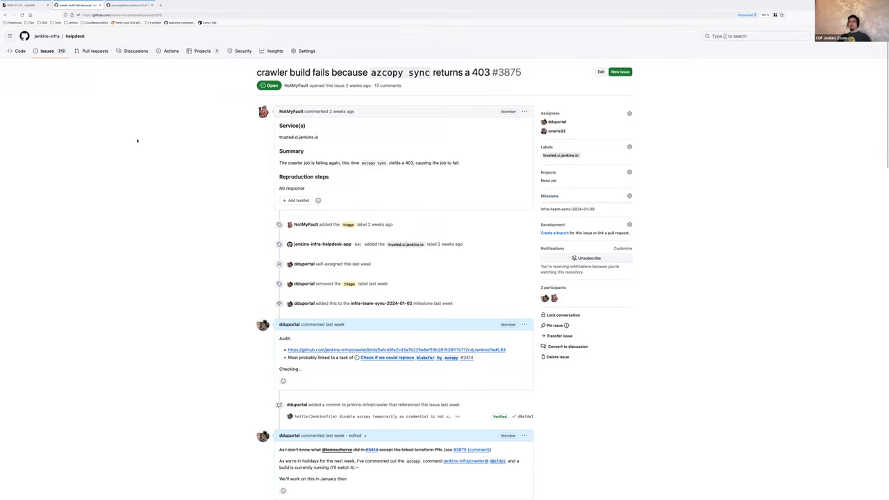
Close the GitHub issue and Terraform file tabs and return to the crawler item in the meeting notes
{"action": "key", "text": "ctrl+w"}
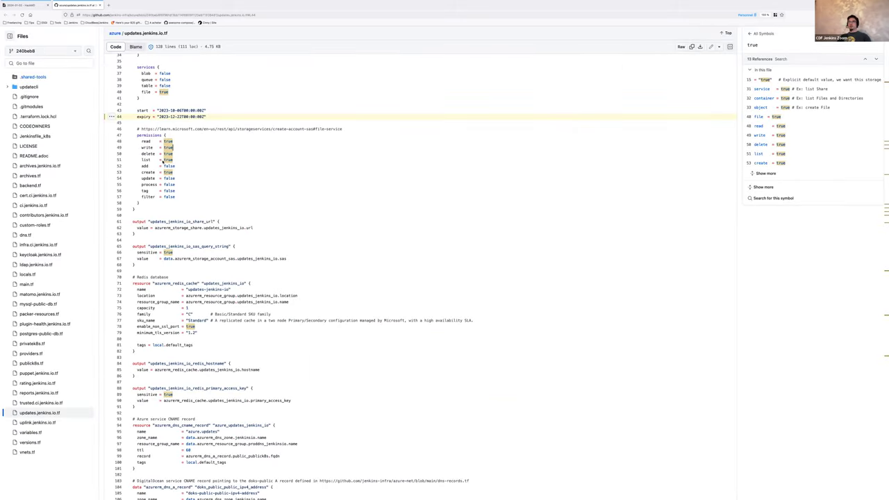
{"action": "key", "text": "ctrl+w"}
{"action": "left_click", "coordinate": [76, 285]}
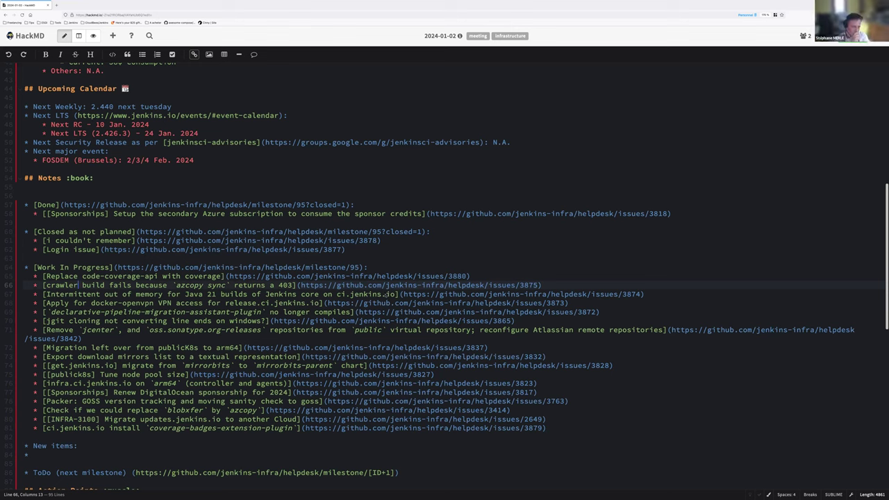
Open the linked GitHub issue 3874 about intermittent out-of-memory Java 21 builds from the meeting notes in a new tab
{"action": "left_click", "coordinate": [401, 295]}
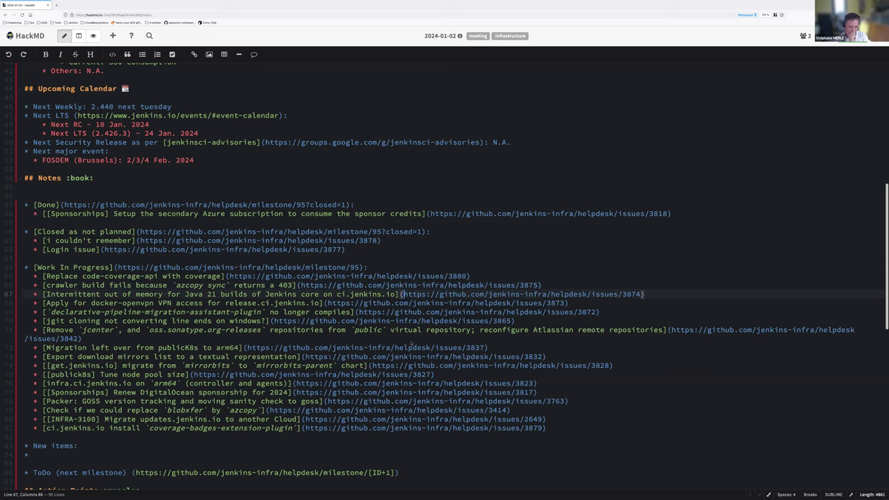
{"action": "key", "text": "Up"}
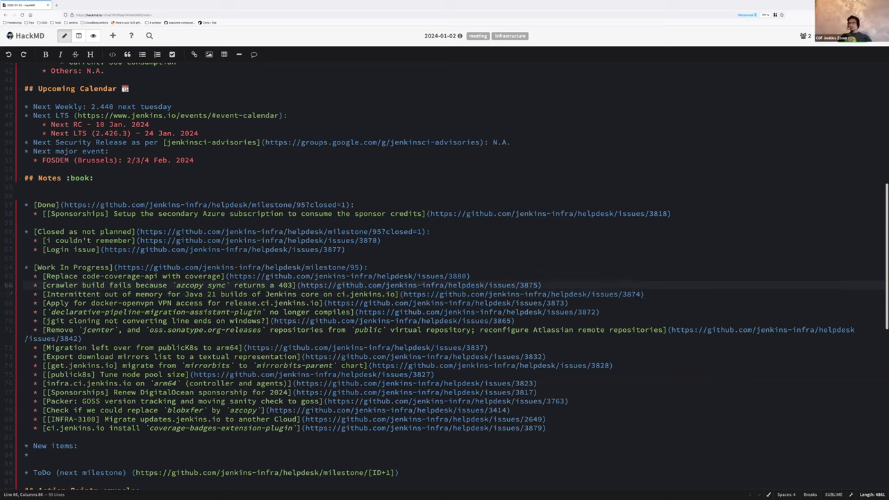
{"action": "key", "text": "Down"}
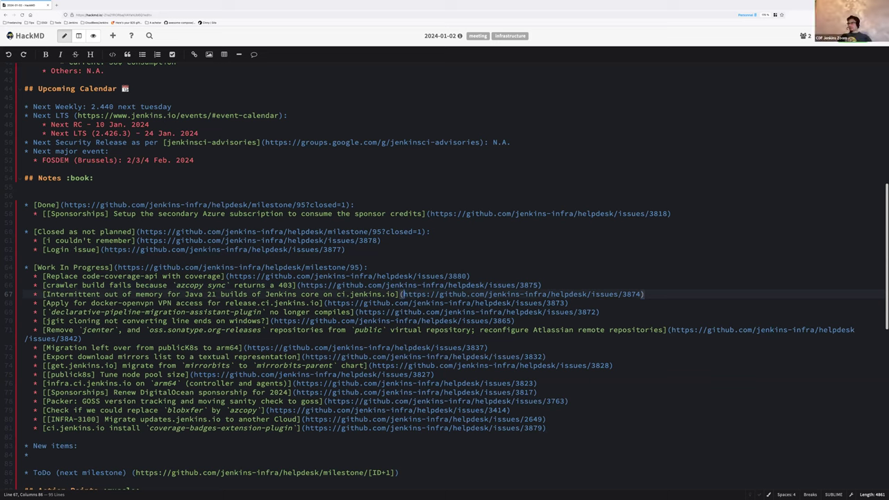
{"action": "key", "text": "shift+End"}
{"action": "key", "text": "shift+Left"}
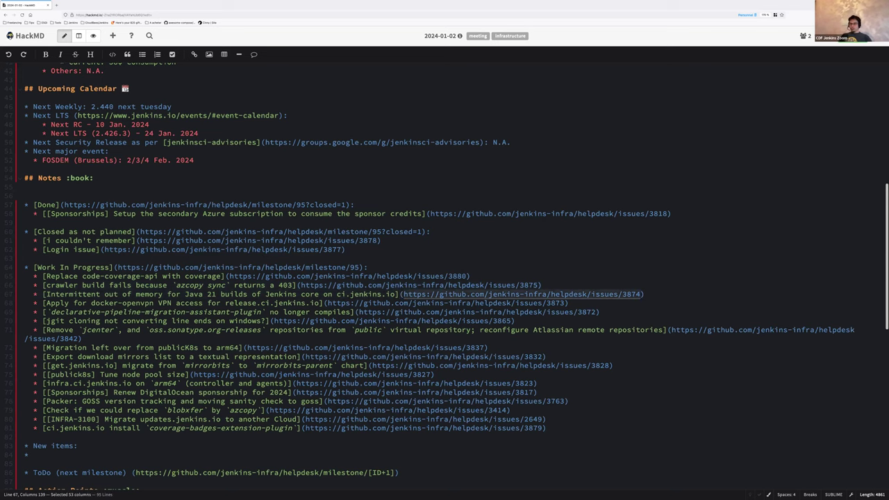
{"action": "key", "text": "ctrl+c"}
{"action": "key", "text": "ctrl+t"}
{"action": "key", "text": "ctrl+v"}
{"action": "key", "text": "Return"}
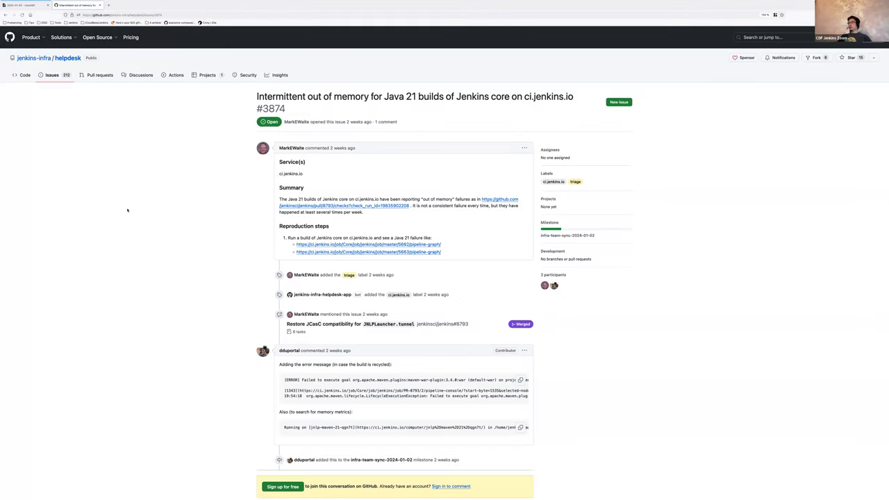
Examine the out-of-memory issue's description, reproduction steps and the full Maven error message in the last comment
{"action": "scroll", "coordinate": [116, 267], "scroll_direction": "down", "scroll_amount": 1}
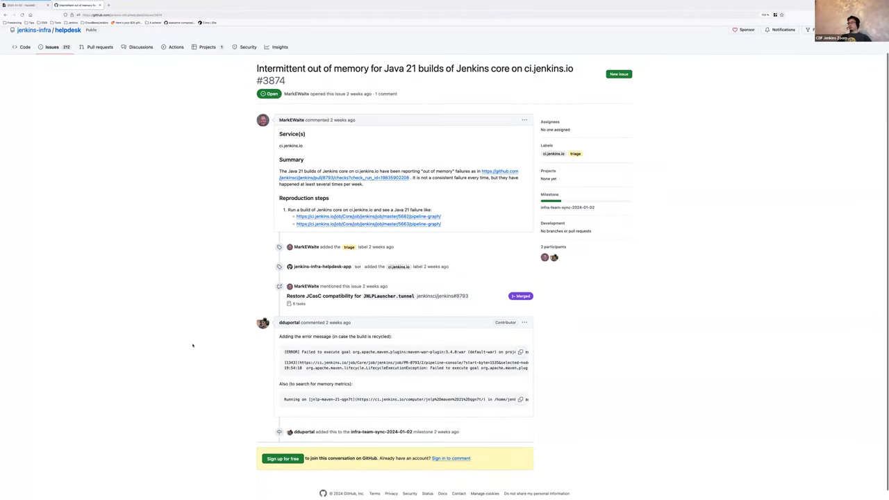
{"action": "scroll", "coordinate": [597, 398], "scroll_direction": "down", "scroll_amount": 1}
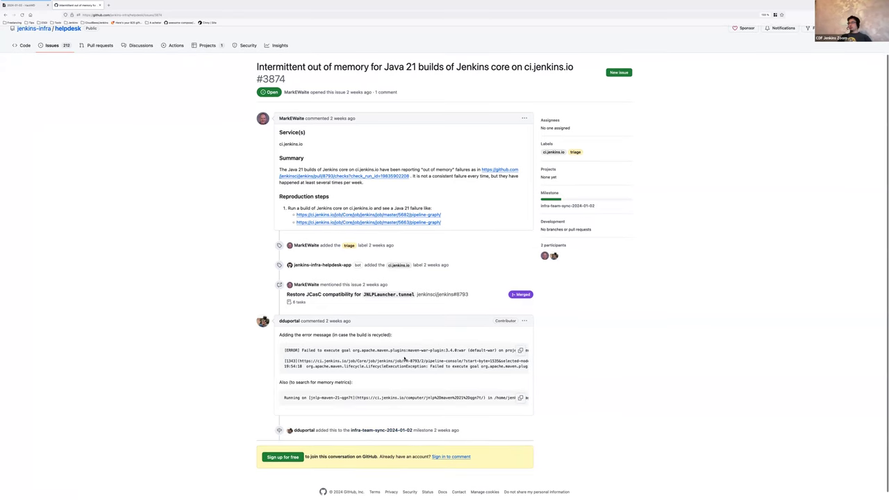
{"action": "scroll", "coordinate": [404, 361], "scroll_direction": "right", "scroll_amount": 5}
{"action": "scroll", "coordinate": [386, 351], "scroll_direction": "right", "scroll_amount": 5}
{"action": "scroll", "coordinate": [387, 352], "scroll_direction": "left", "scroll_amount": 1}
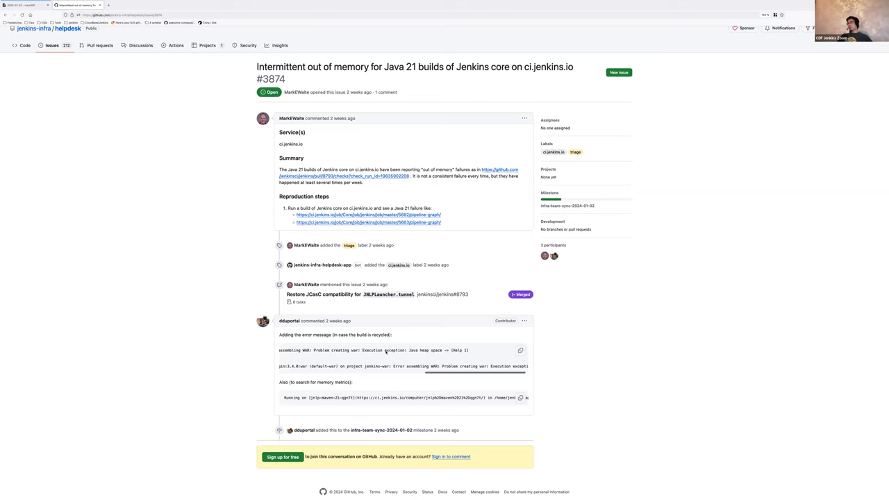
{"action": "scroll", "coordinate": [386, 351], "scroll_direction": "left", "scroll_amount": 6}
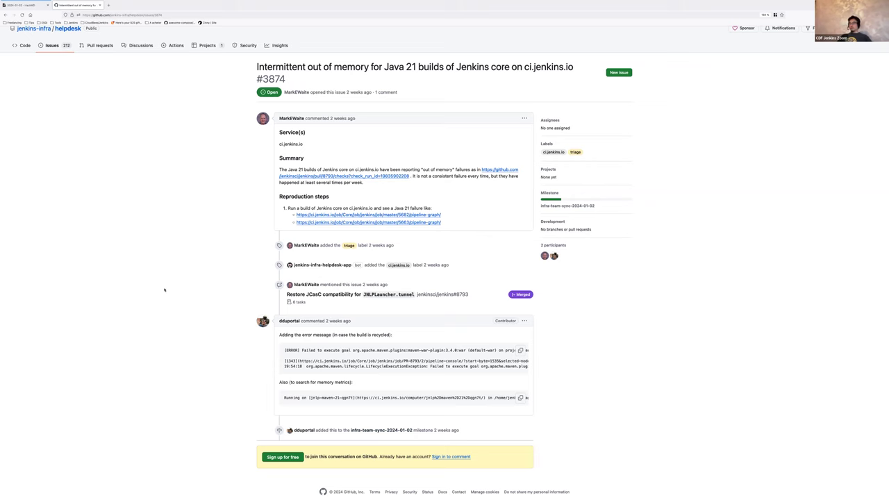
{"action": "scroll", "coordinate": [164, 289], "scroll_direction": "down", "scroll_amount": 1}
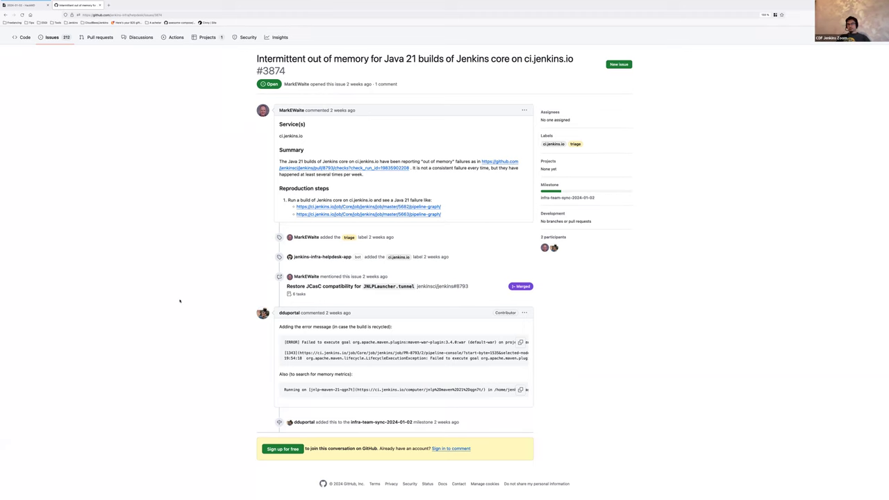
Close the issue tab and add the sub-note "We are not sure what is the issue here (need specific Maven/Java/jenkins skills)" under the out-of-memory item
{"action": "key", "text": "ctrl+w"}
{"action": "left_click", "coordinate": [92, 302]}
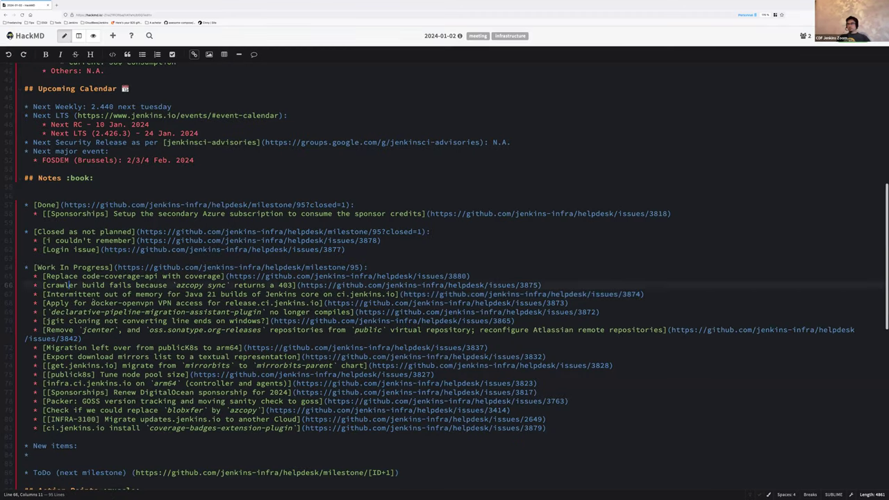
{"action": "left_click", "coordinate": [647, 294]}
{"action": "key", "text": "Return"}
{"action": "type", "text": "We are not sure wh"}
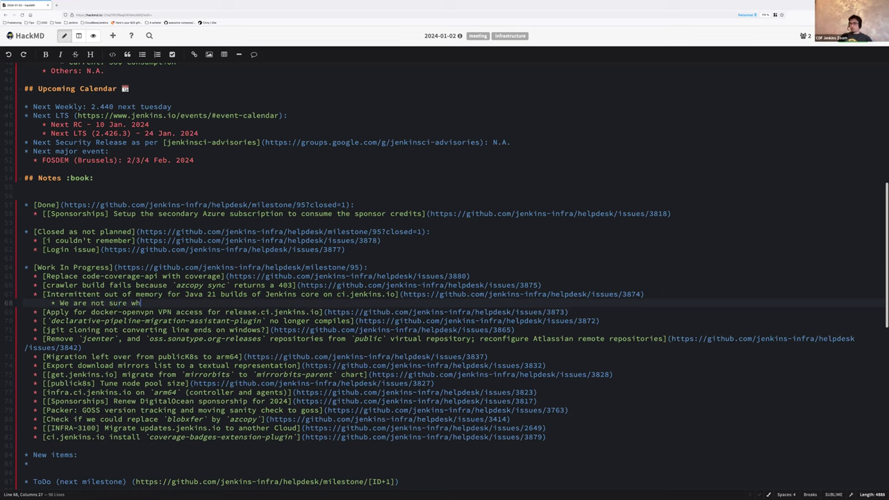
{"action": "type", "text": "at is the "}
{"action": "type", "text": "issue here (need "}
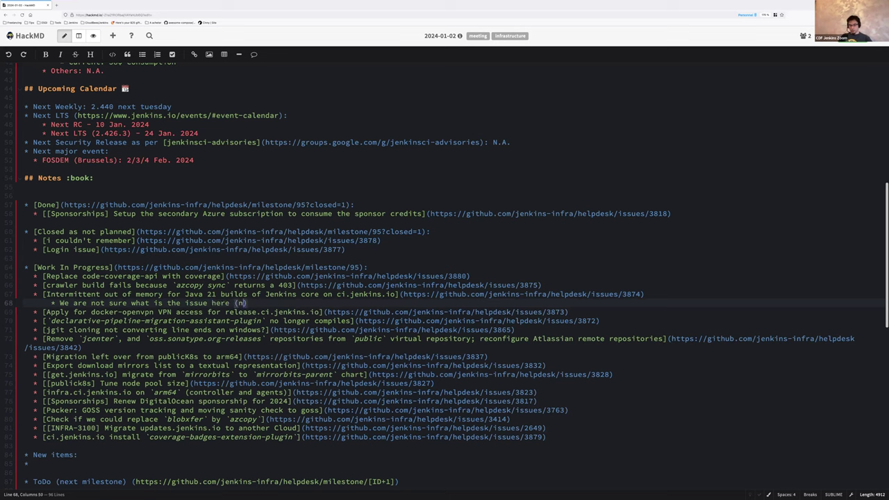
{"action": "type", "text": "specific Maven/"}
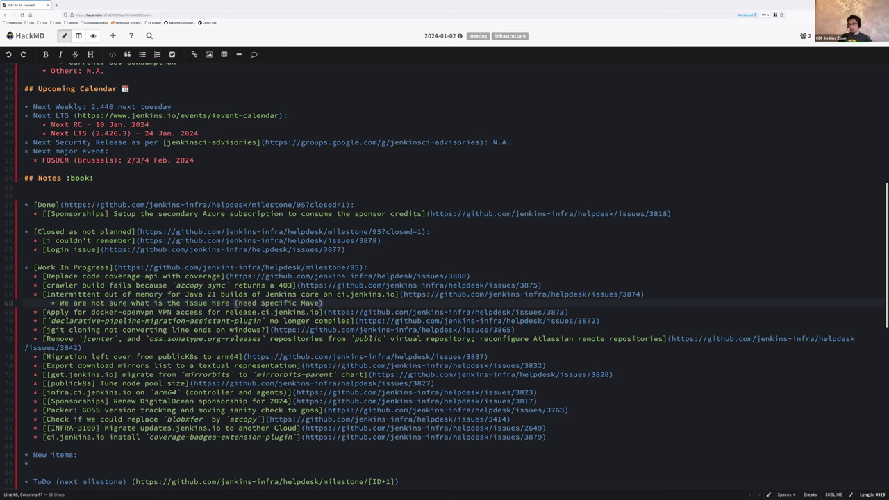
{"action": "type", "text": "Java/jenkins skills"}
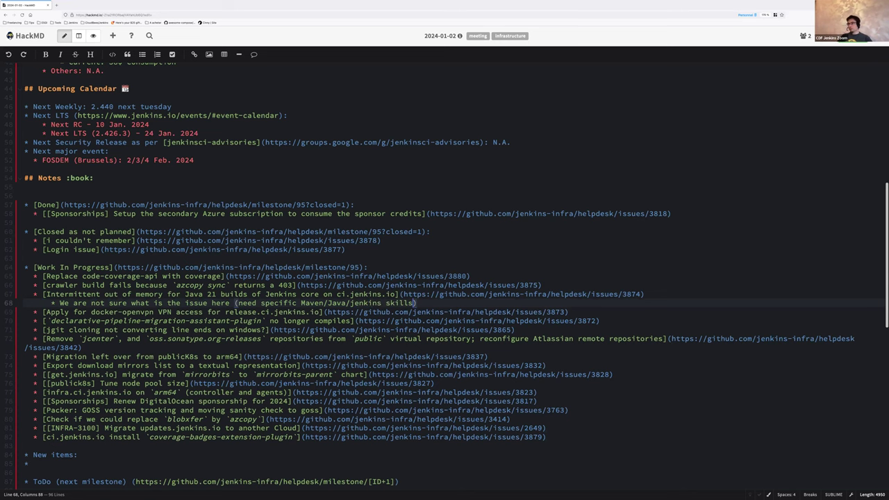
Start a second sub-note rating the issue low priority at first sight, and append "=> we need help to diagnose" to the first one
{"action": "key", "text": "End"}
{"action": "key", "text": "Return"}
{"action": "type", "text": "At fir"}
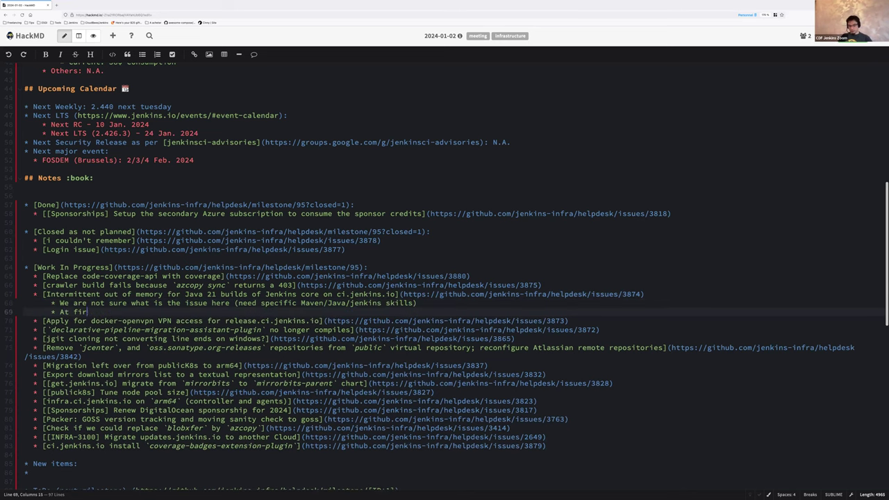
{"action": "type", "text": "st sight, low priorit"}
{"action": "left_click", "coordinate": [416, 303]}
{"action": "type", "text": "=> we ne"}
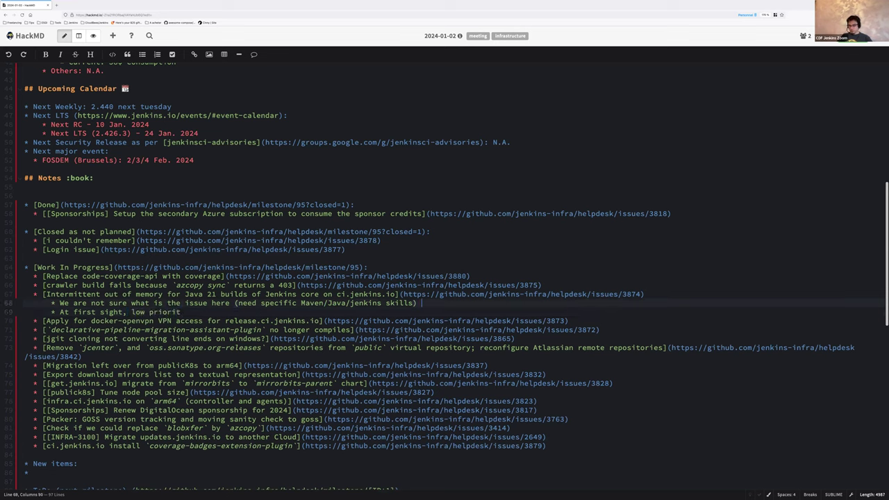
{"action": "type", "text": "ed help to diagnose"}
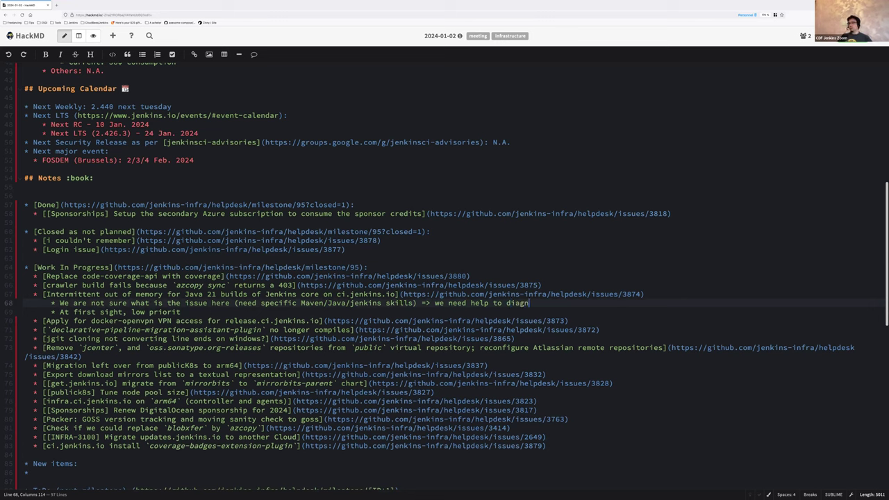
Complete "low priority" and add "Let's keep it on current milestone at low priority (unless arguments added to make it more important)"
{"action": "left_click", "coordinate": [186, 312]}
{"action": "type", "text": "y "}
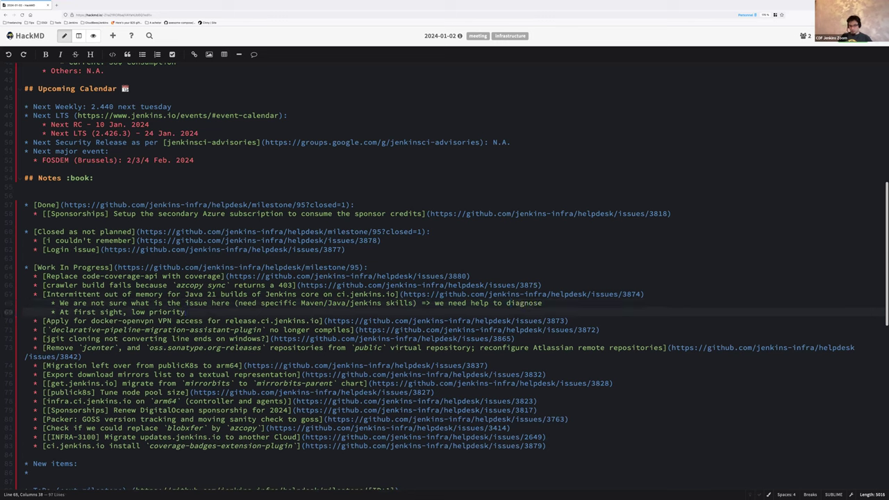
{"action": "type", "text": ". Let's keep it"}
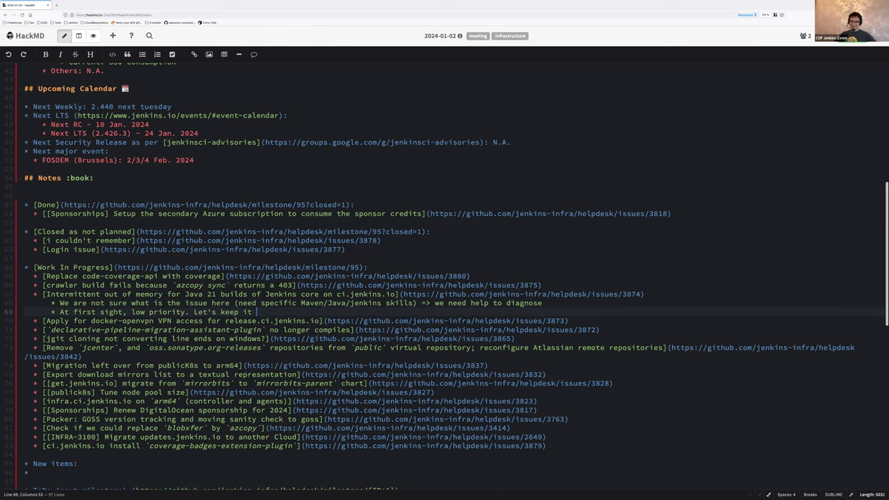
{"action": "type", "text": "on current miles"}
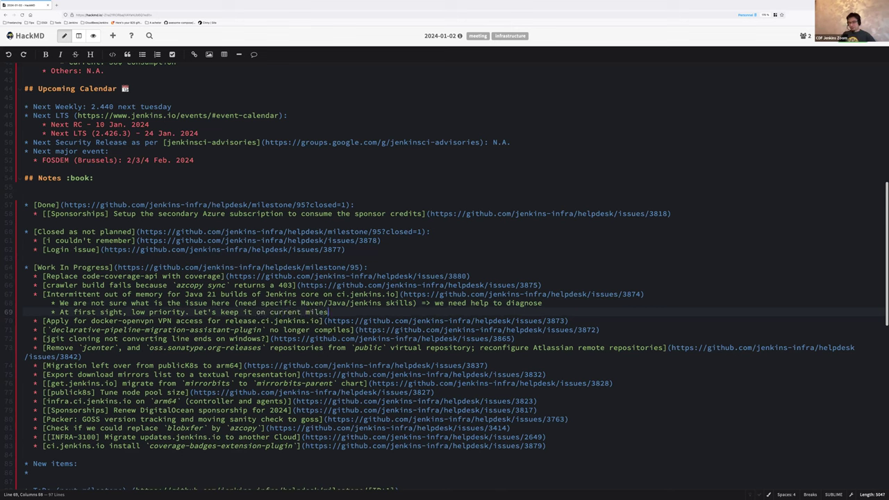
{"action": "type", "text": "tone at l"}
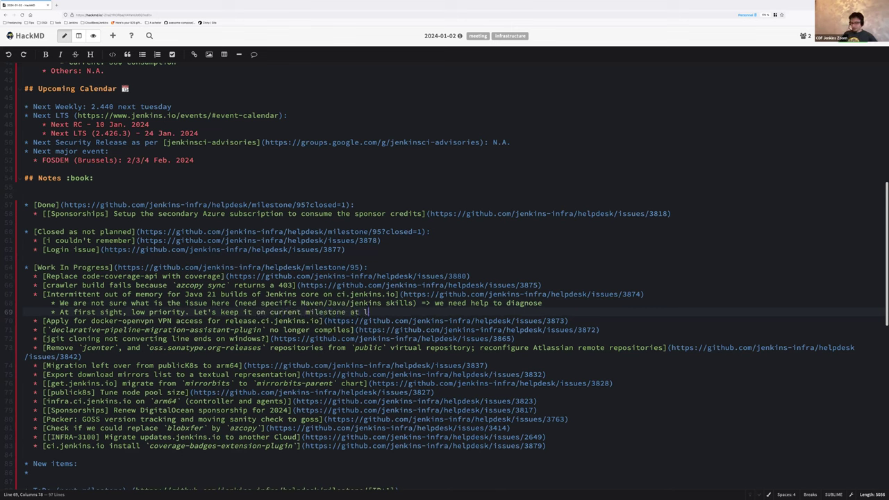
{"action": "type", "text": "ow priority (unless a"}
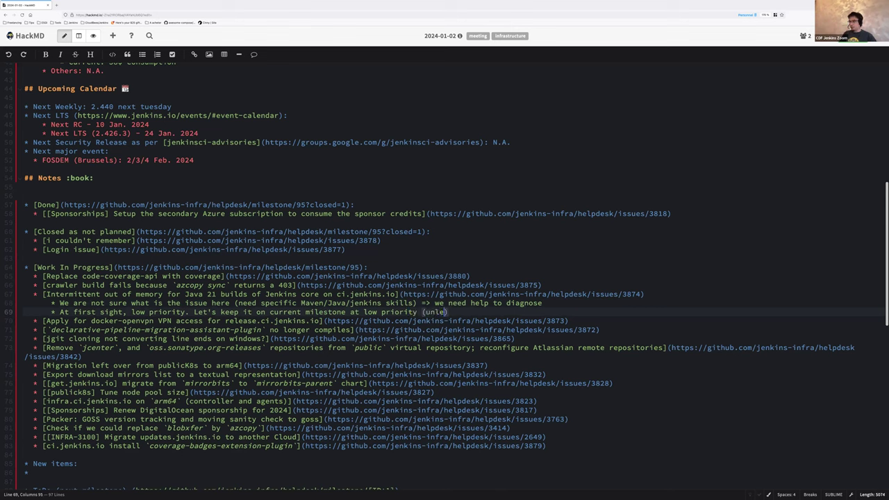
{"action": "type", "text": "rgument"}
{"action": "type", "text": "s added to "}
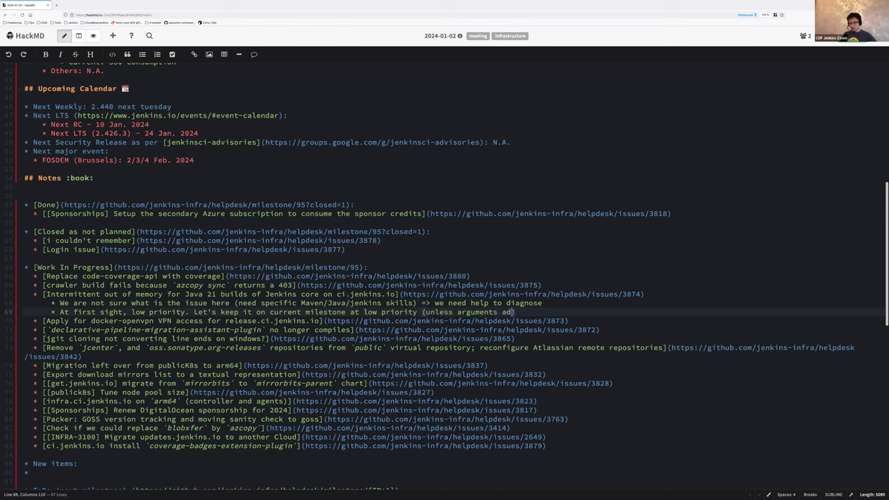
{"action": "type", "text": "make it more important"}
Under the code-coverage-api item, add "Done on ci.j, trusted and cert, need to do it for infra.ci and release =>" followed by the teammate's mention
{"action": "key", "text": "Up"}
{"action": "key", "text": "Up"}
{"action": "key", "text": "Up"}
{"action": "key", "text": "Up"}
{"action": "key", "text": "Return"}
{"action": "type", "text": "Done on ci.j, trusted and cert, need to do it for infra.ci and release"}
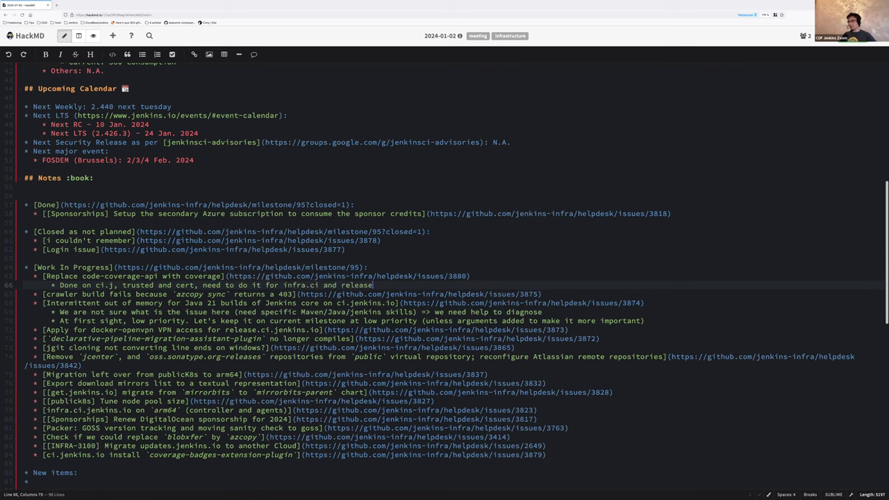
{"action": "type", "text": " => @smerle"}
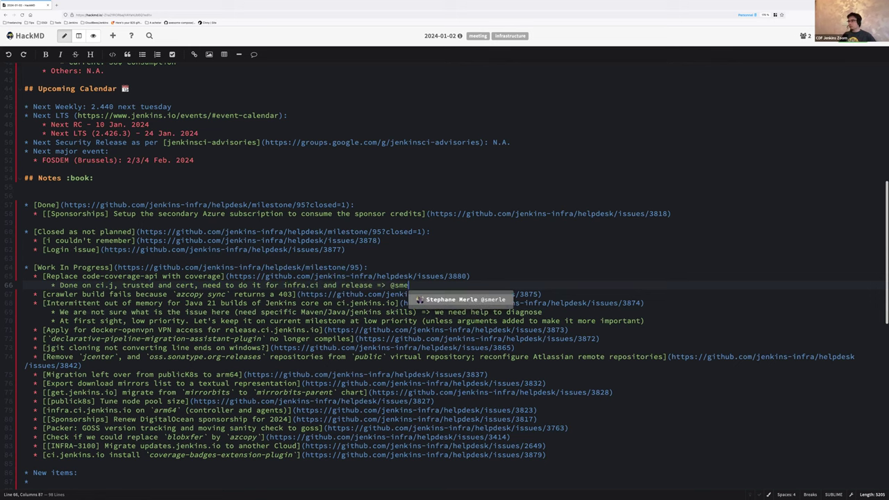
Add the sub-note "Azcopy fixed (expiry date of the SAS token)" under the crawler build item
{"action": "left_click", "coordinate": [542, 294]}
{"action": "key", "text": "Return"}
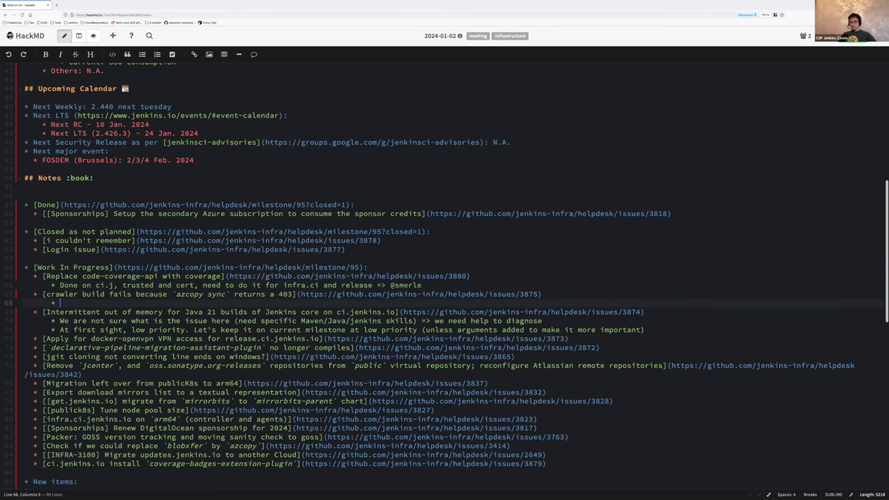
{"action": "type", "text": "Azcopy fi"}
{"action": "type", "text": "xed (expiry "}
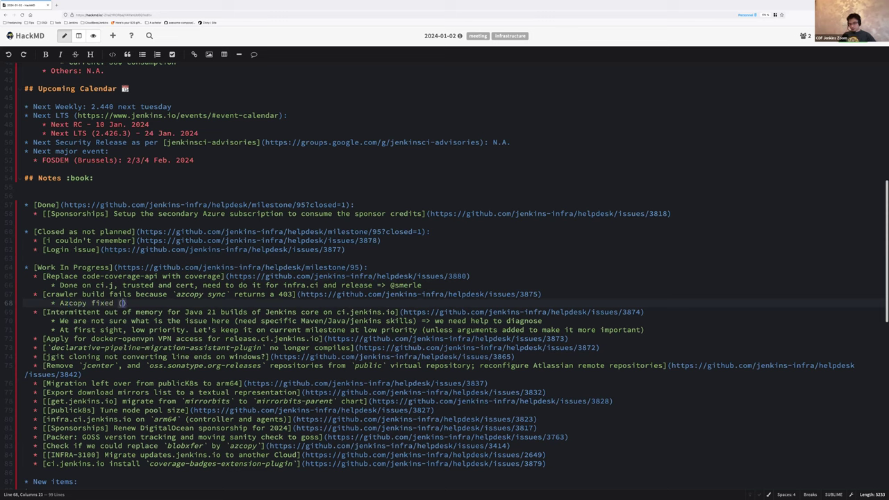
{"action": "type", "text": "date of the S"}
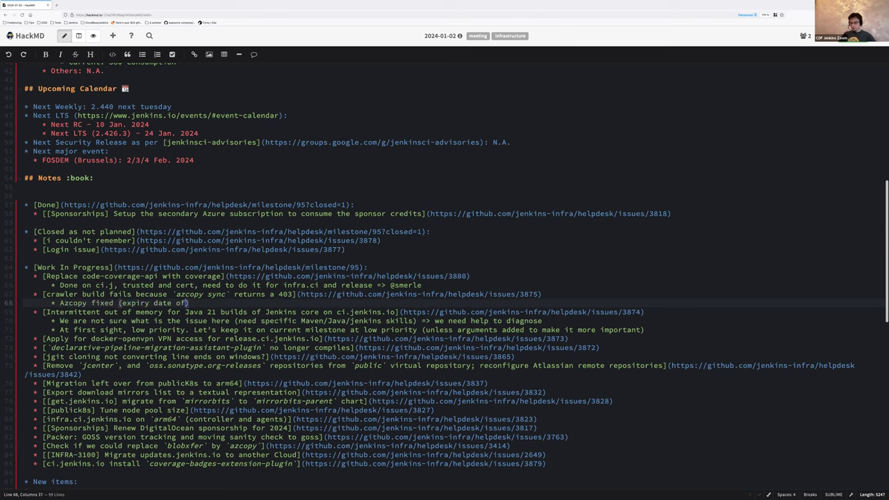
{"action": "type", "text": "AS token"}
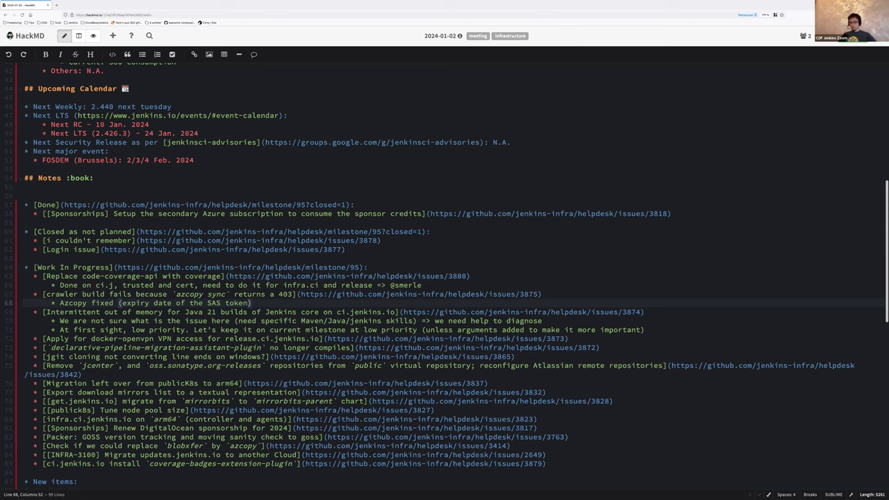
Add the crawler sub-note "Todo: fix aws S3 =>" and mention the responsible teammate after it
{"action": "key", "text": "Return"}
{"action": "type", "text": "Todo:"}
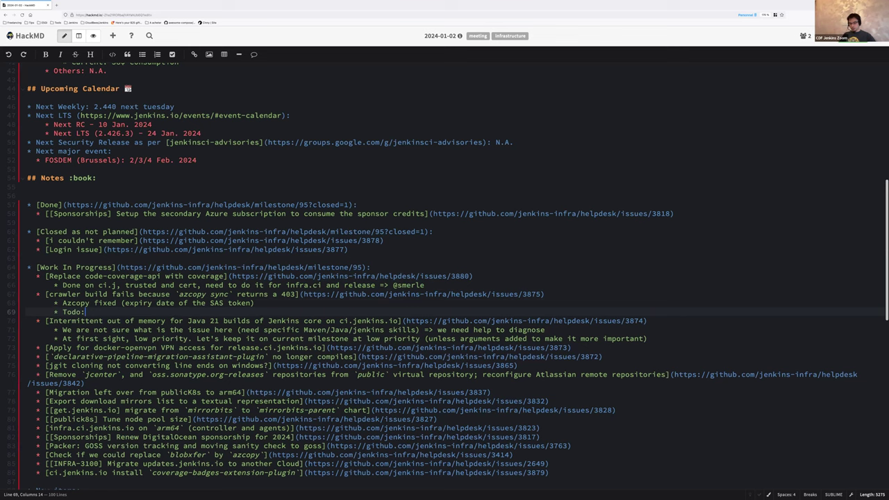
{"action": "type", "text": " aws"}
{"action": "type", "text": "fix"}
{"action": "key", "text": "Right"}
{"action": "key", "text": "Right"}
{"action": "key", "text": "Right"}
{"action": "key", "text": "Delete"}
{"action": "type", "text": "S3 => @ddu"}
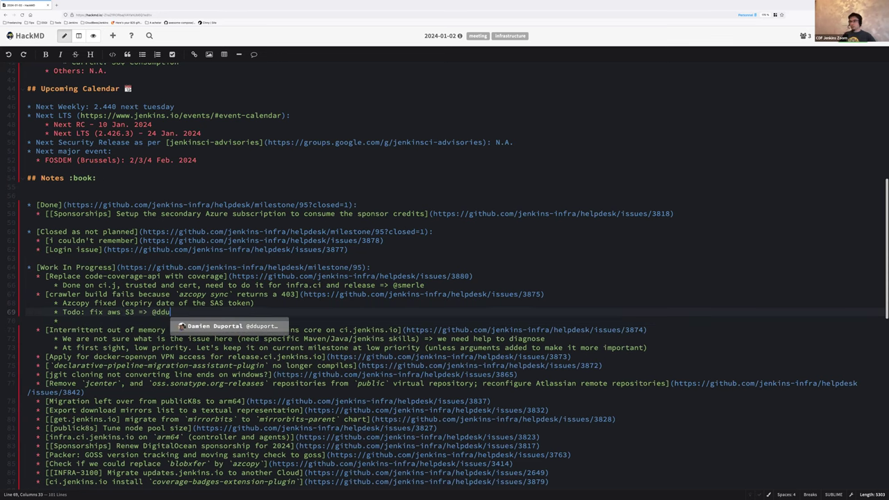
{"action": "key", "text": "Return"}
Add the crawler sub-note "Todo: add updatecli to remind us (and update) =>" followed by the mentions of the two responsible teammates, joined by "and"
{"action": "left_click", "coordinate": [63, 321]}
{"action": "type", "text": "Todo: add upda"}
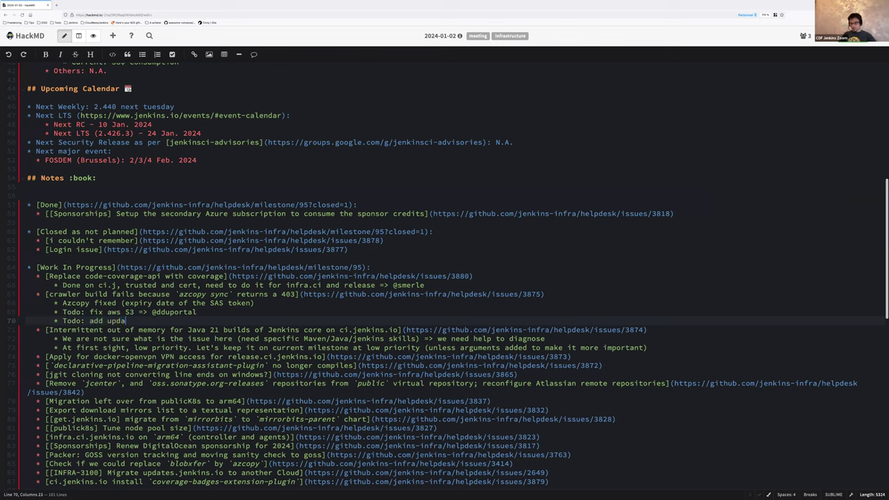
{"action": "type", "text": "tecli to"}
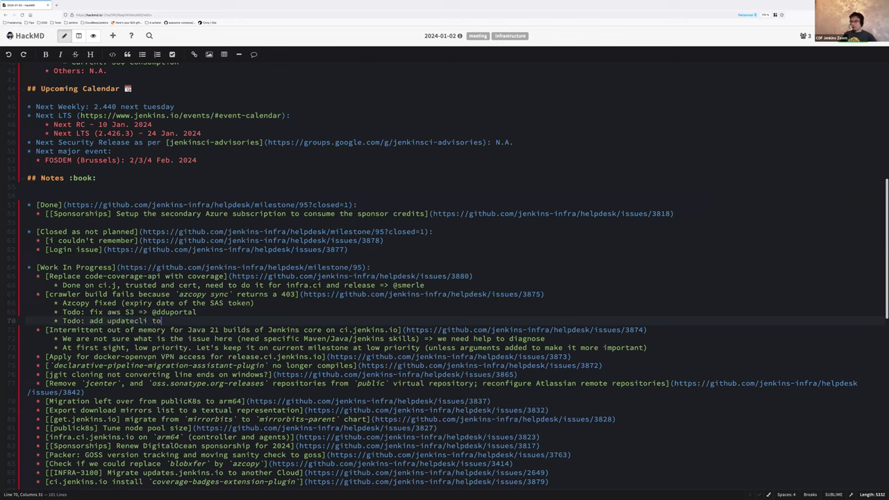
{"action": "type", "text": " remind us"}
{"action": "type", "text": " (and update) "}
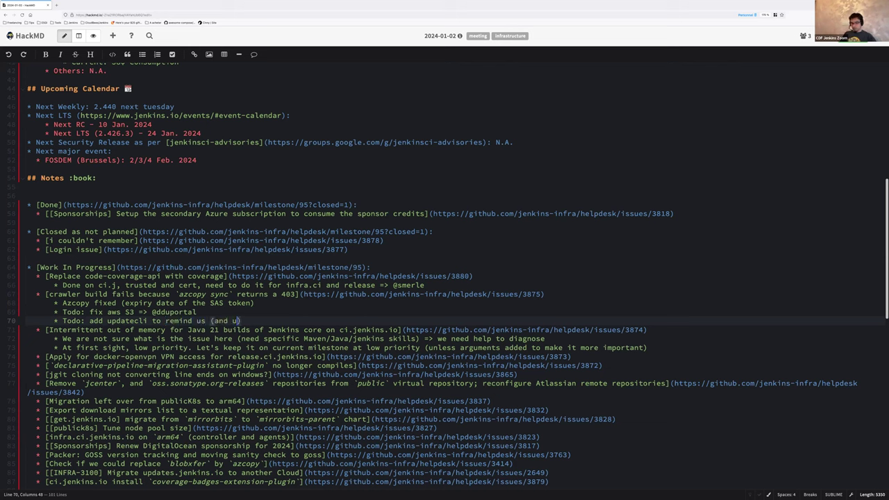
{"action": "type", "text": "=> @ddu"}
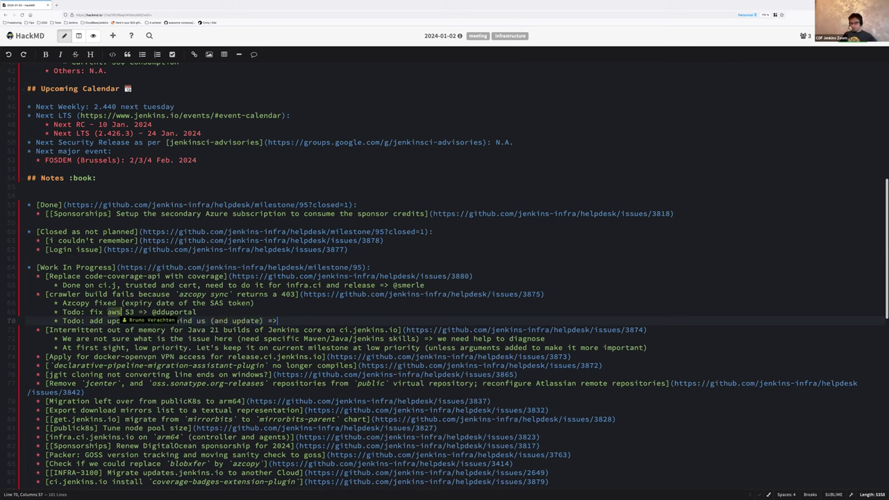
{"action": "key", "text": "Return"}
{"action": "type", "text": "and @sm"}
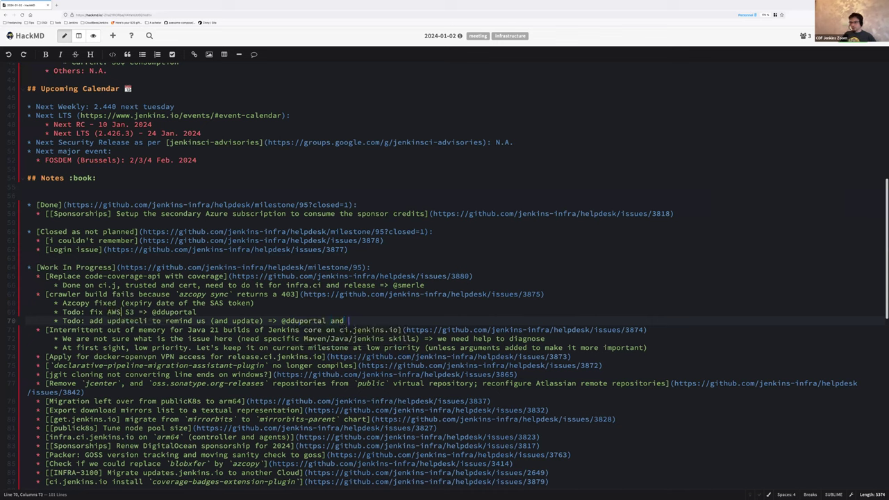
{"action": "key", "text": "Return"}
Cut the "Apply for docker-openvpn VPN access for release.ci.jenkins.io" item out of the Work In Progress list
{"action": "key", "text": "Down"}
{"action": "key", "text": "Down"}
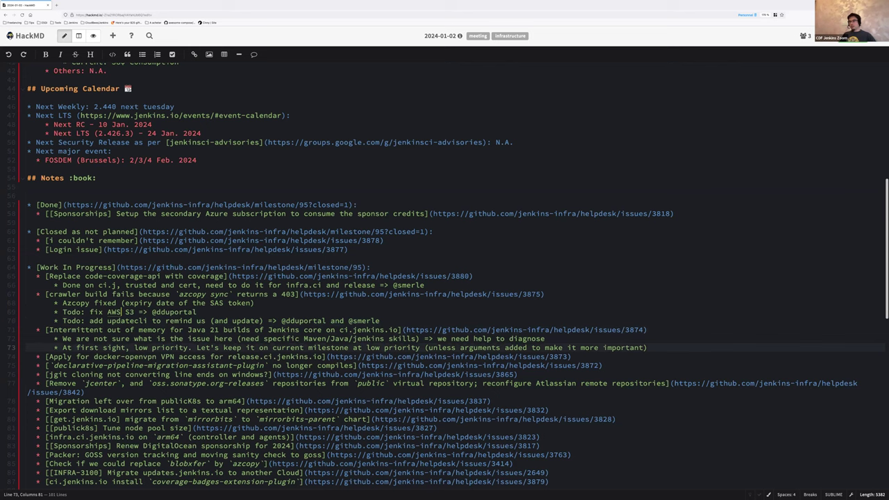
{"action": "key", "text": "Down"}
{"action": "key", "text": "Down"}
{"action": "key", "text": "Up"}
{"action": "key", "text": "Home"}
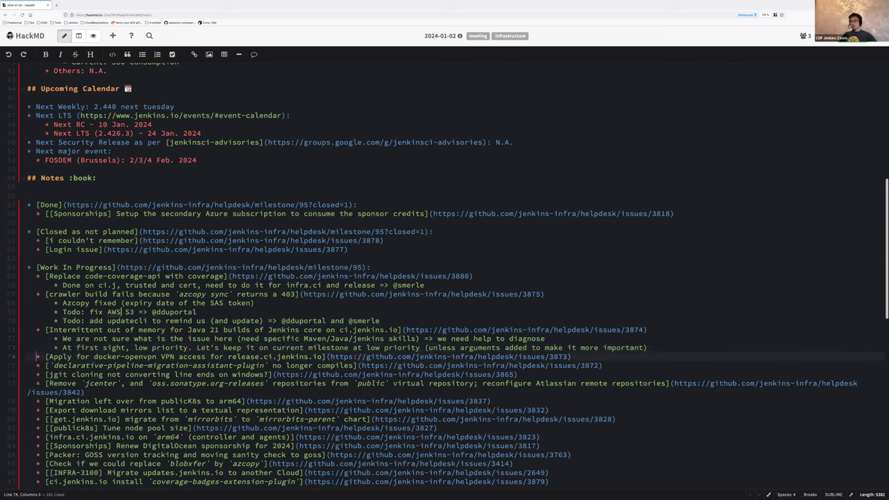
{"action": "key", "text": "shift+End"}
{"action": "key", "text": "ctrl+c"}
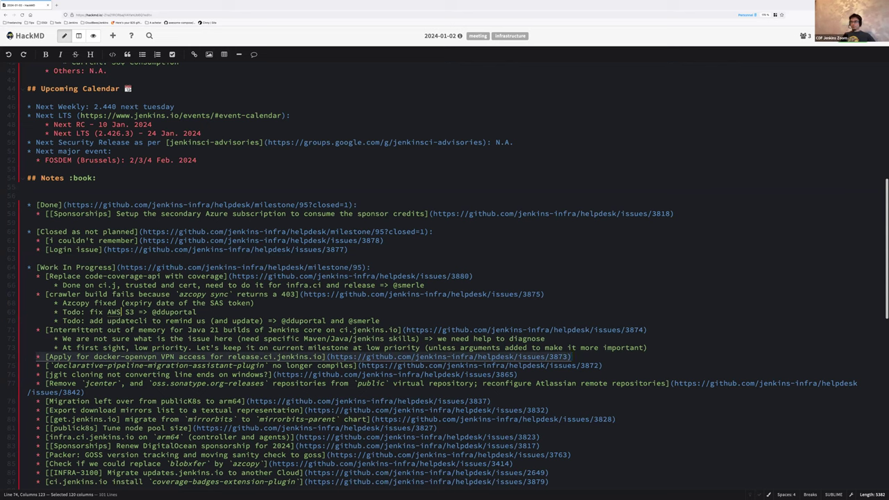
{"action": "key", "text": "BackSpace"}
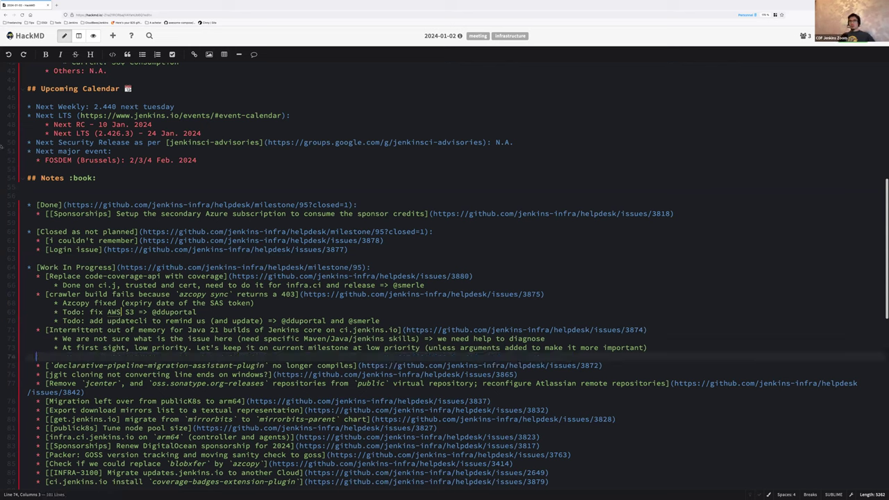
Paste the docker-openvpn VPN access item at the end of the Done list and remove the leftover empty line in Work In Progress
{"action": "left_click", "coordinate": [86, 221]}
{"action": "key", "text": "ctrl+v"}
{"action": "key", "text": "Return"}
{"action": "key", "text": "shift+Home"}
{"action": "key", "text": "BackSpace"}
{"action": "left_click", "coordinate": [67, 222]}
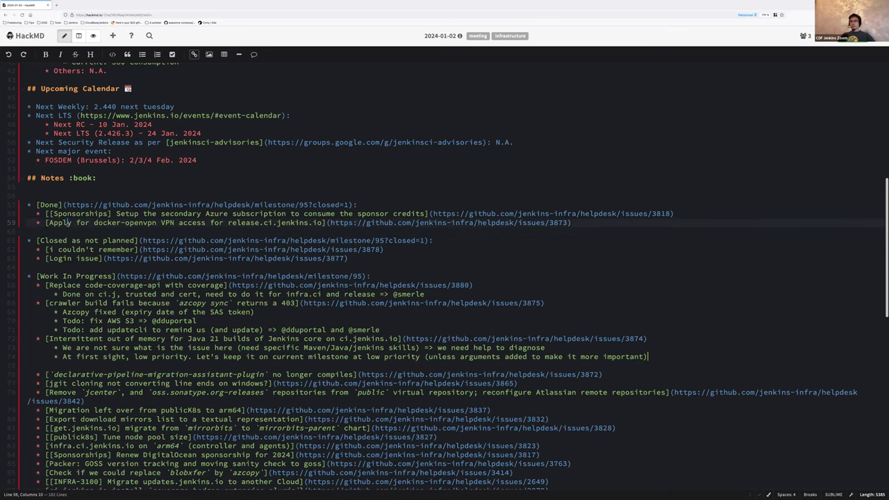
{"action": "double_click", "coordinate": [67, 222]}
{"action": "key", "text": "ctrl+l"}
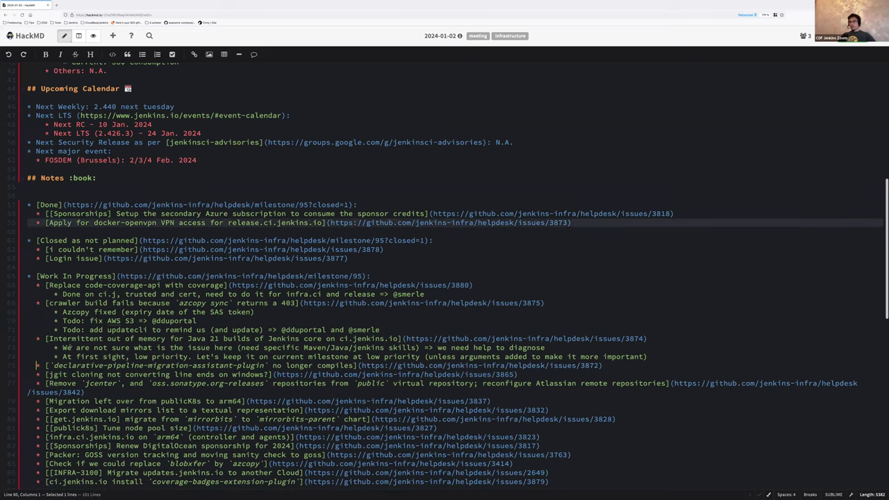
{"action": "left_click", "coordinate": [77, 338]}
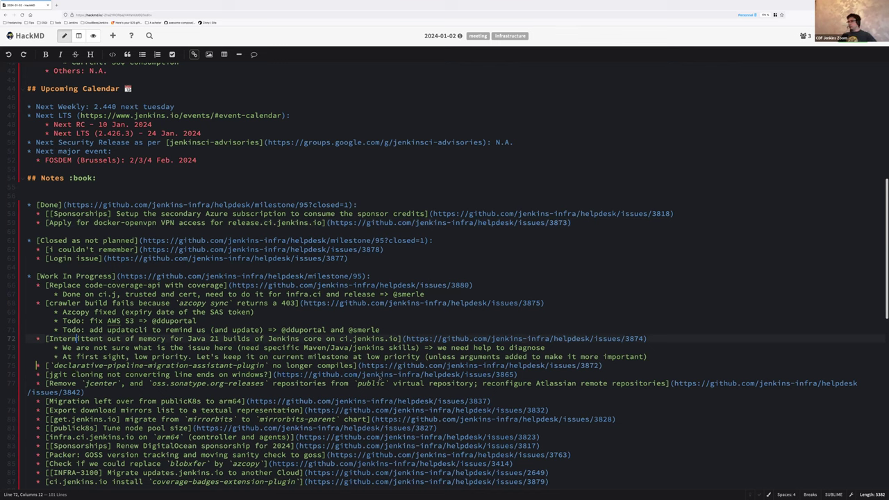
Open the declarative-pipeline-migration-assistant-plugin issue 3872 in a new browser tab and read through its comments down to the linked pull request
{"action": "left_click", "coordinate": [358, 365]}
{"action": "key", "text": "ctrl+shift+m"}
{"action": "key", "text": "ctrl+c"}
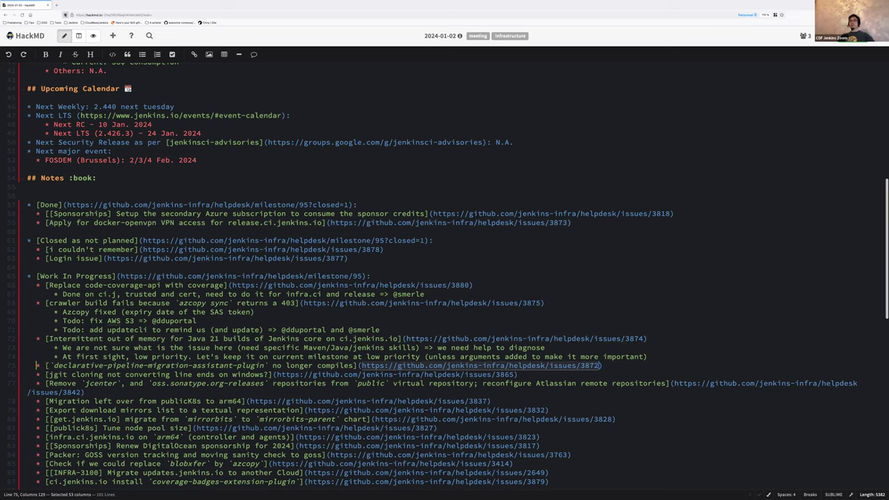
{"action": "right_click", "coordinate": [56, 5]}
{"action": "left_click", "coordinate": [46, 20]}
{"action": "key", "text": "ctrl+v"}
{"action": "key", "text": "Return"}
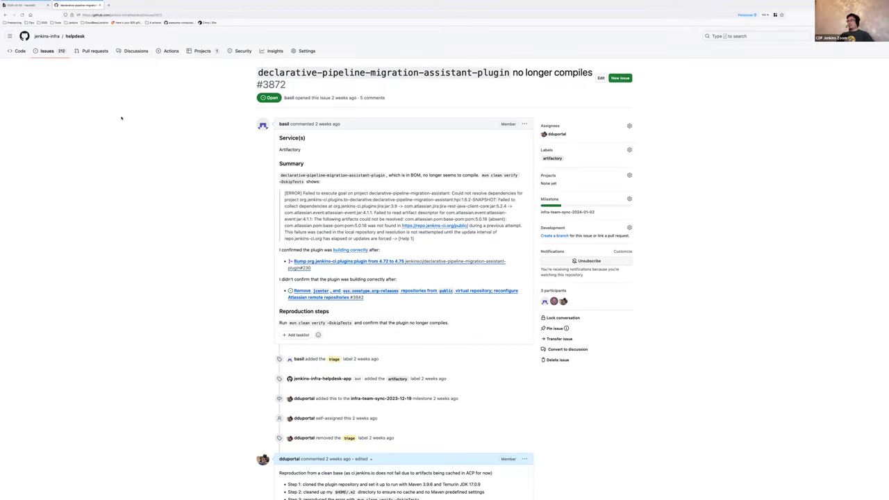
{"action": "scroll", "coordinate": [690, 353], "scroll_direction": "down", "scroll_amount": 5}
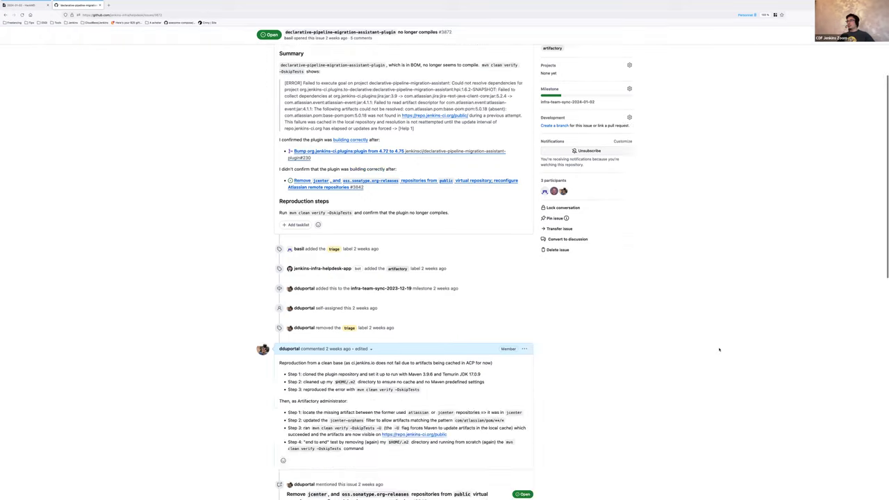
{"action": "scroll", "coordinate": [719, 349], "scroll_direction": "down", "scroll_amount": 3}
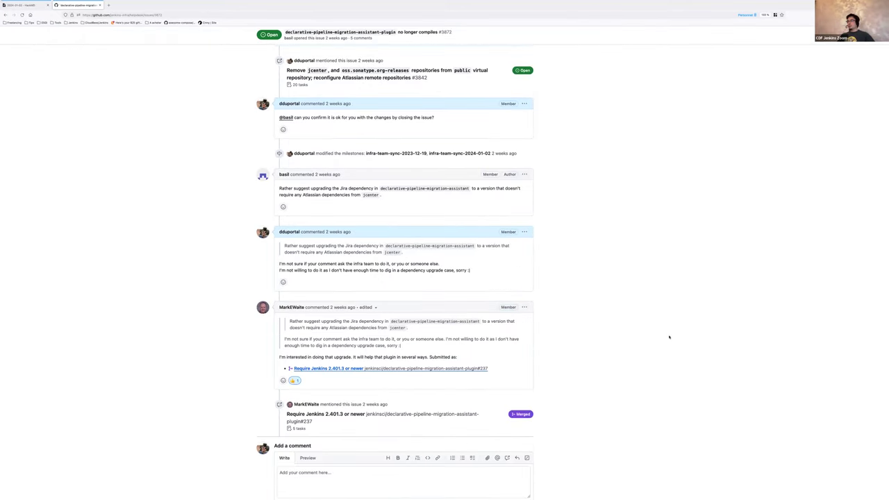
{"action": "scroll", "coordinate": [668, 336], "scroll_direction": "down", "scroll_amount": 1}
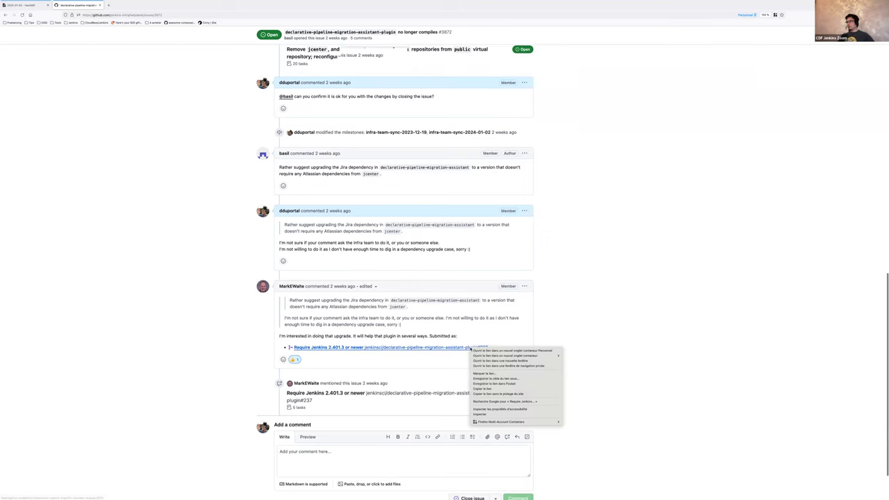
Examine the linked pull request "Require Jenkins 2.401.3 or newer" and the plugin's repository page, and return to the issue
{"action": "left_click", "coordinate": [470, 347], "text": "ctrl"}
{"action": "key", "text": "ctrl+Tab"}
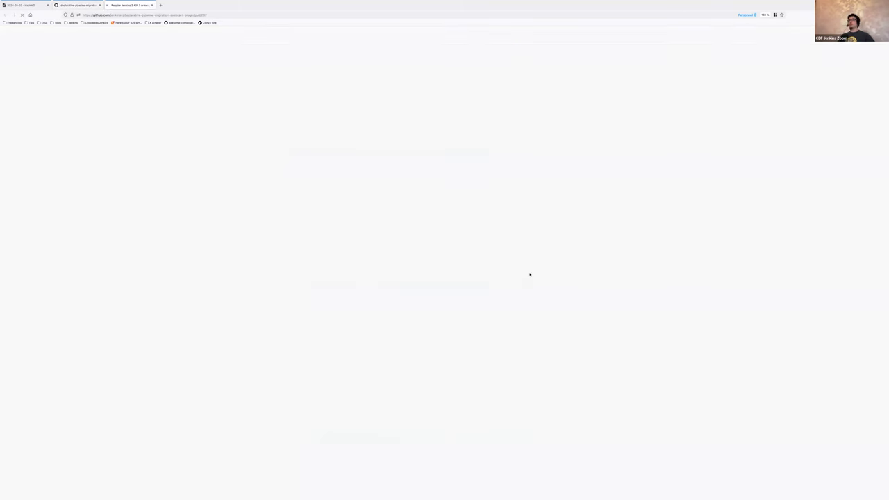
{"action": "scroll", "coordinate": [195, 202], "scroll_direction": "down", "scroll_amount": 10}
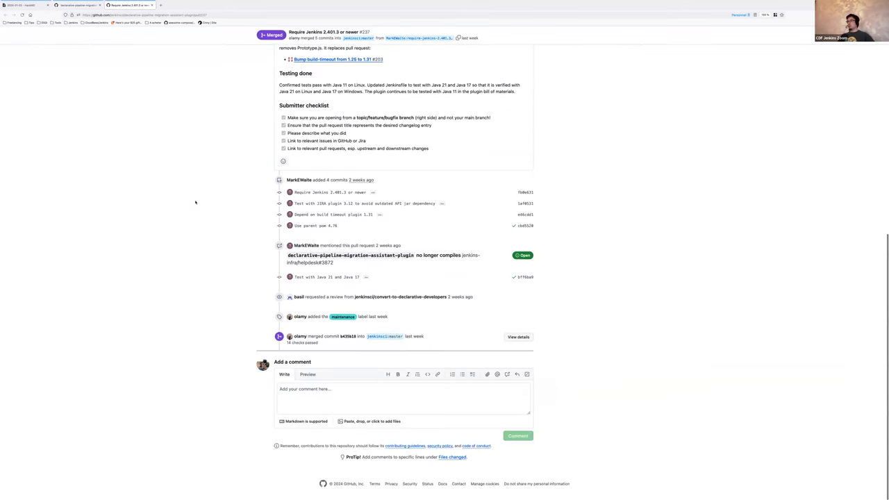
{"action": "scroll", "coordinate": [194, 202], "scroll_direction": "up", "scroll_amount": 10}
{"action": "left_click", "coordinate": [103, 37]}
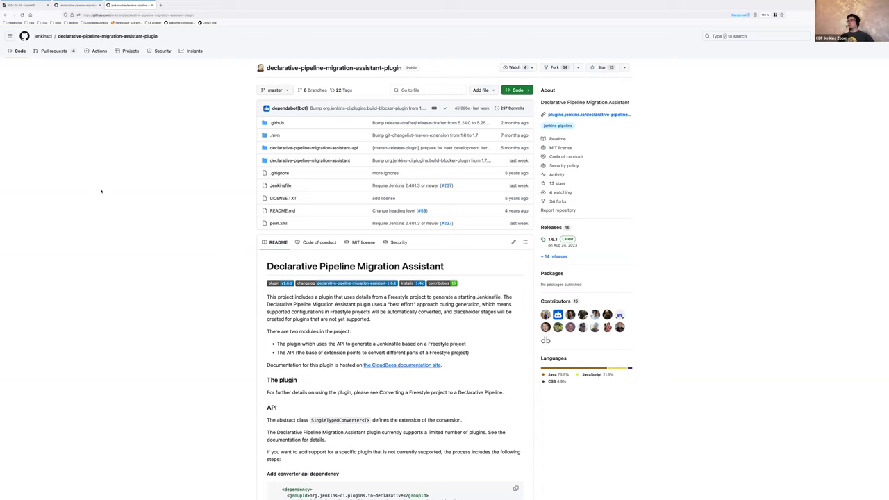
{"action": "key", "text": "ctrl+shift+Tab"}
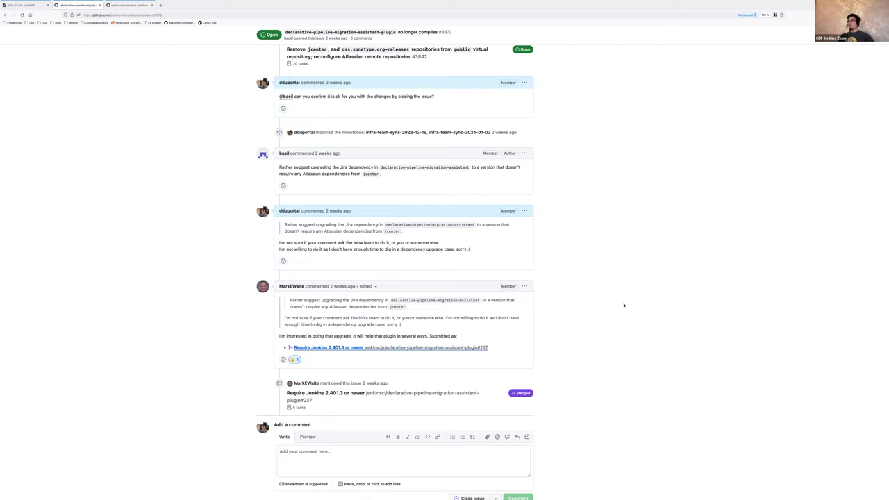
Copy the link of pull request 237 and start an issue comment reading "Closing as", the pasted link and "is merged."
{"action": "scroll", "coordinate": [622, 304], "scroll_direction": "down", "scroll_amount": 2}
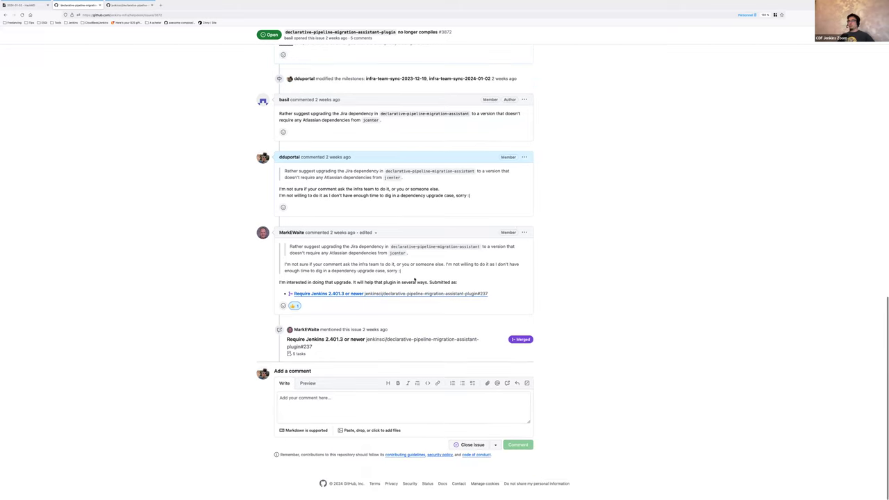
{"action": "right_click", "coordinate": [388, 294]}
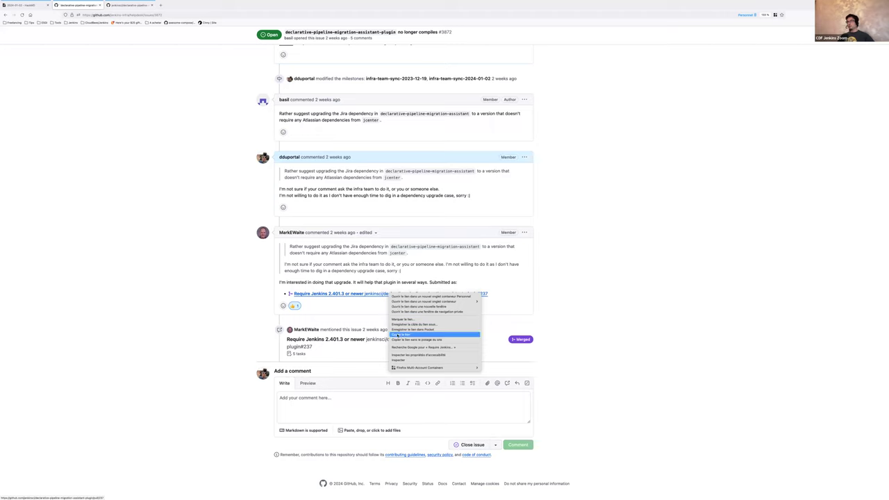
{"action": "left_click", "coordinate": [400, 334]}
{"action": "left_click", "coordinate": [303, 403]}
{"action": "type", "text": "Closing as"}
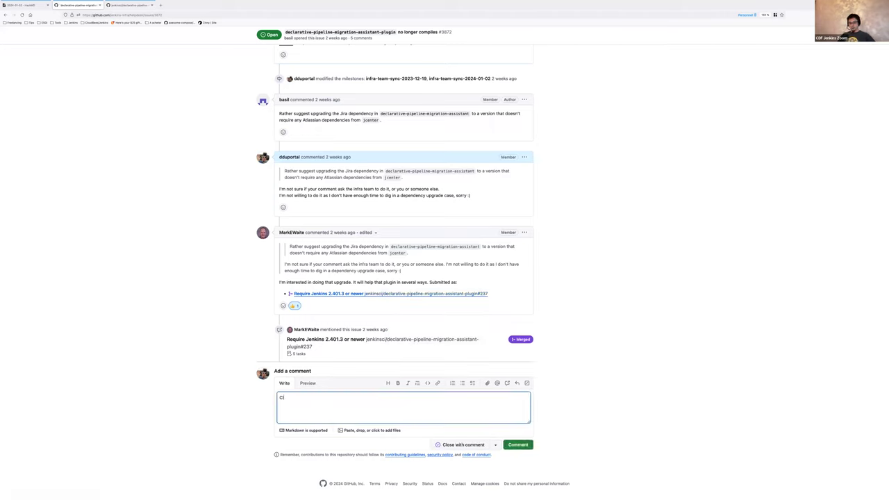
{"action": "type", "text": "https://github.com/jenkinsci/declarative-pipeline-migration-assistant-plugin/pull/237"}
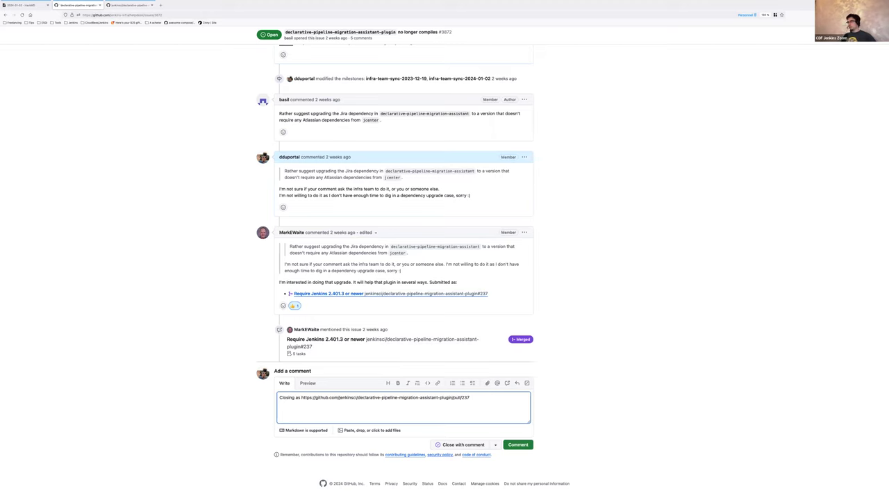
{"action": "type", "text": "is mergeIf we m"}
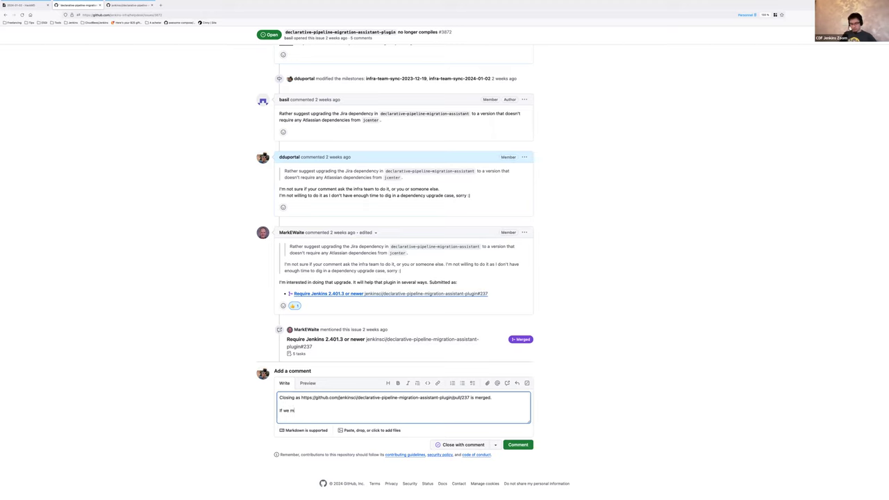
Complete the comment with "If we misunderstood or missed something, please reopen with a pointer." and close the issue with it
{"action": "type", "text": "isunderstood ar missed something, pl"}
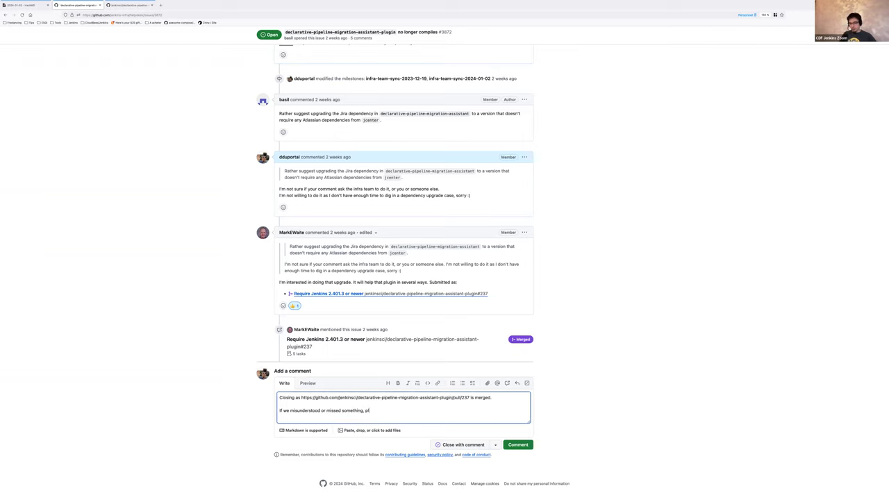
{"action": "type", "text": "ease reopen and"}
{"action": "key", "text": "alt+shift+Left"}
{"action": "type", "text": "with a pointer."}
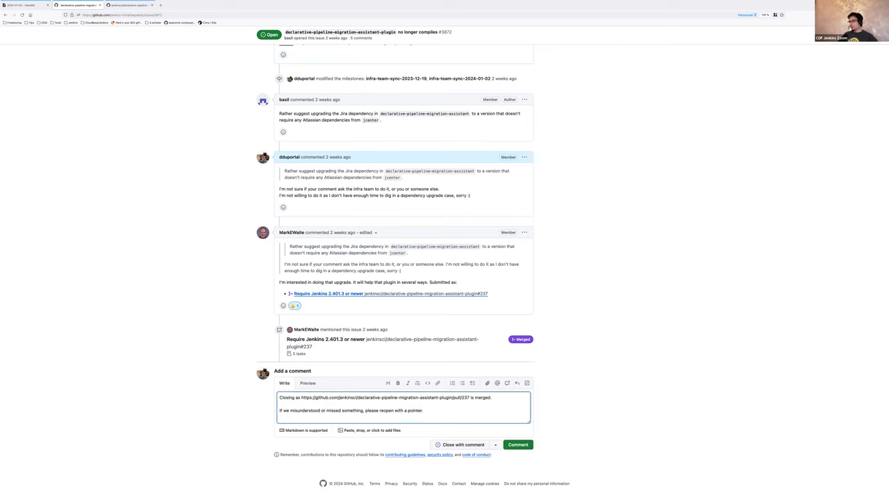
{"action": "left_click", "coordinate": [458, 440]}
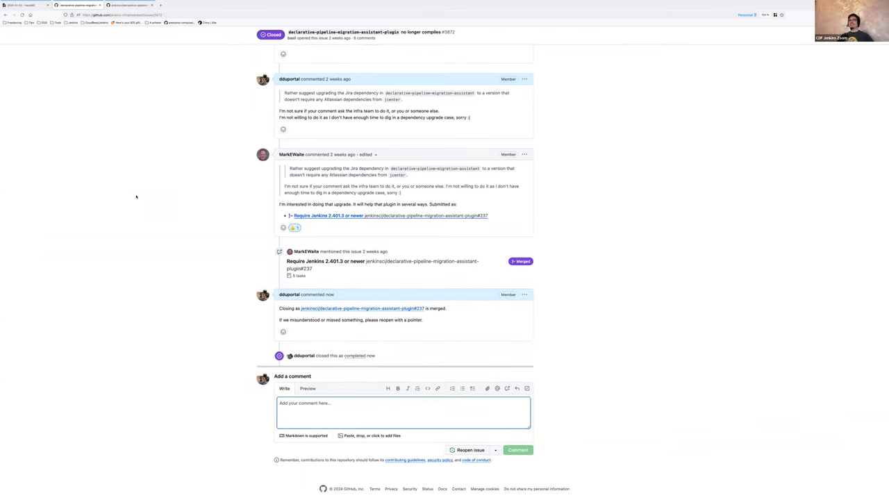
Back in the HackMD notes, move the declarative-pipeline-migration-assistant-plugin item from Work In Progress to the end of Done, removing the leftover empty line
{"action": "key", "text": "alt+Left"}
{"action": "key", "text": "ctrl+Page_Up"}
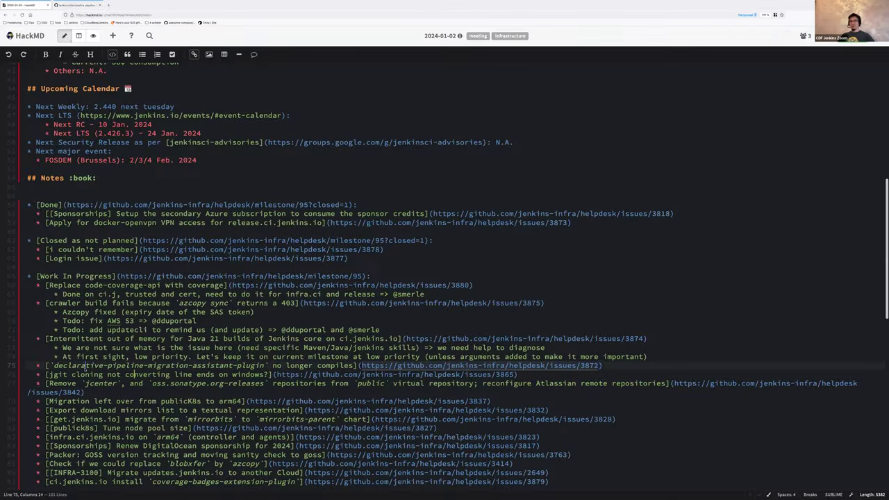
{"action": "key", "text": "shift+End"}
{"action": "key", "text": "ctrl+c"}
{"action": "key", "text": "BackSpace"}
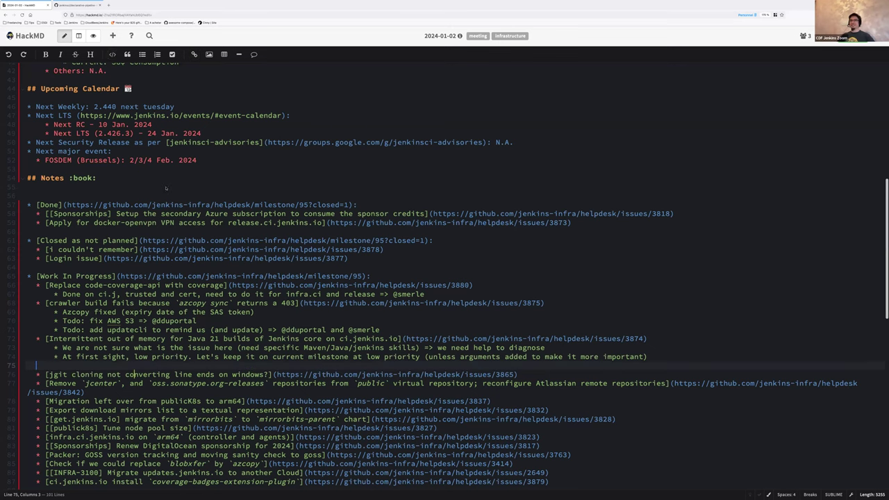
{"action": "left_click", "coordinate": [64, 231]}
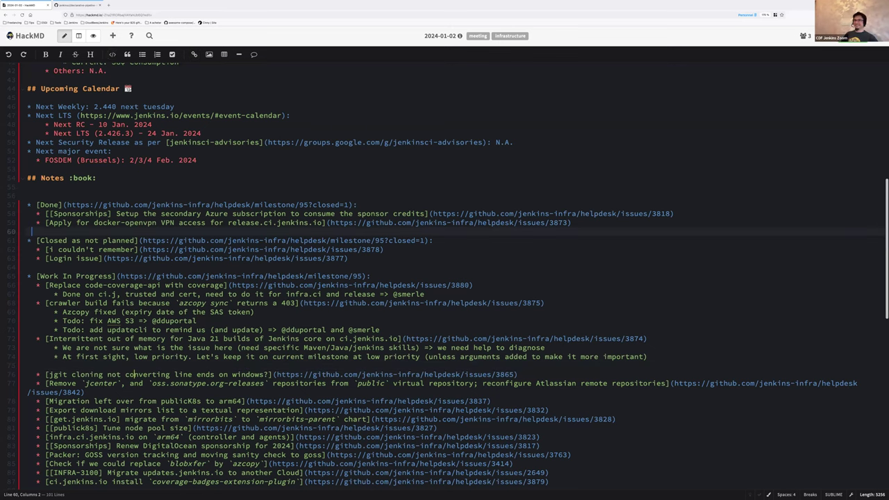
{"action": "key", "text": "ctrl+v"}
{"action": "key", "text": "Return"}
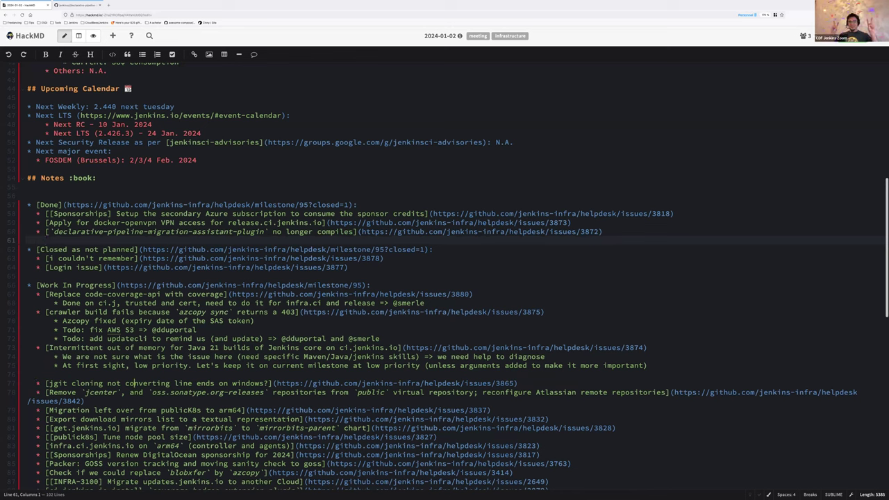
{"action": "left_click", "coordinate": [37, 375]}
{"action": "key", "text": "ctrl+shift+k"}
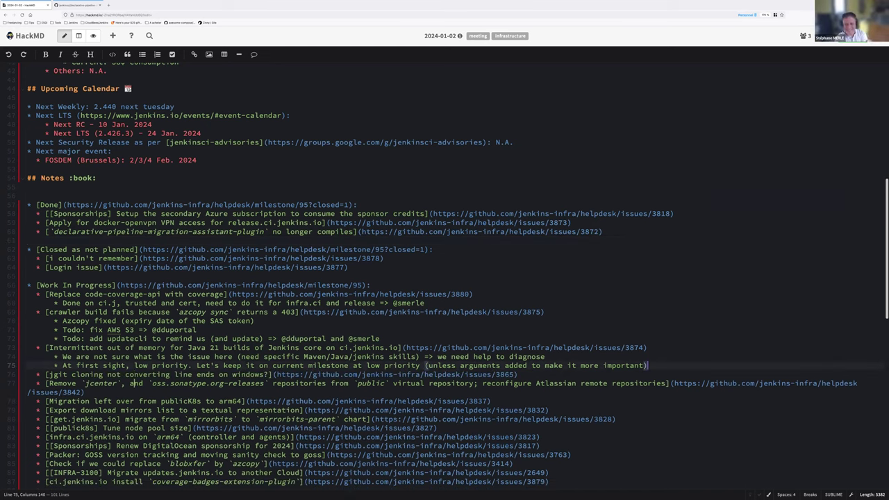
{"action": "key", "text": "End"}
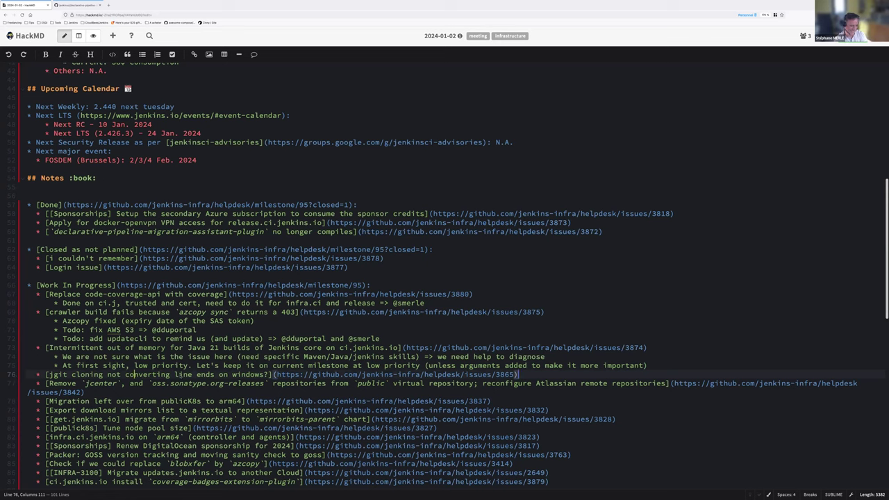
Open the jgit line-endings issue 3865 from the notes in a new tab and examine its description, comments and assignee
{"action": "double_click", "coordinate": [205, 375]}
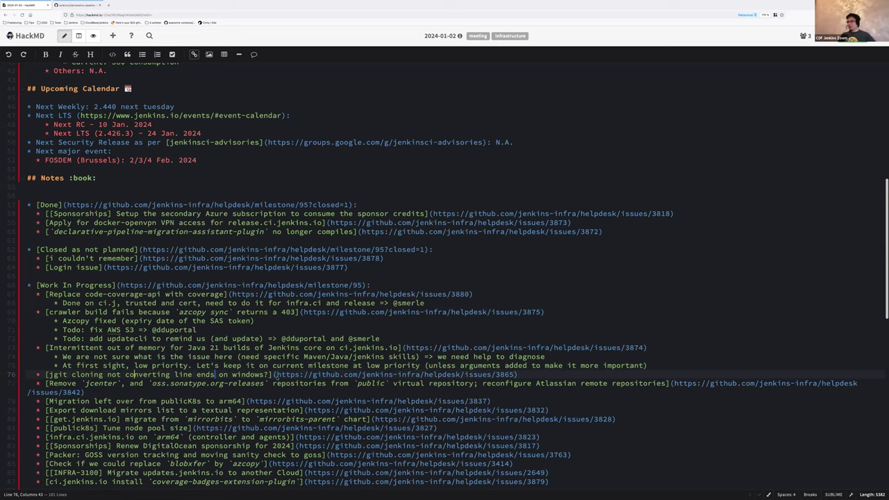
{"action": "left_click_drag", "start_coordinate": [275, 375], "coordinate": [515, 375]}
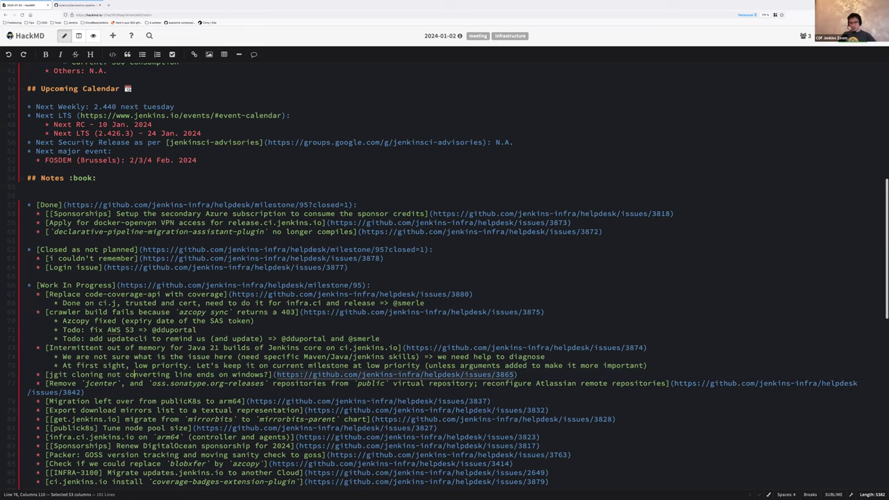
{"action": "key", "text": "ctrl+c"}
{"action": "key", "text": "ctrl+t"}
{"action": "key", "text": "ctrl+v"}
{"action": "key", "text": "Return"}
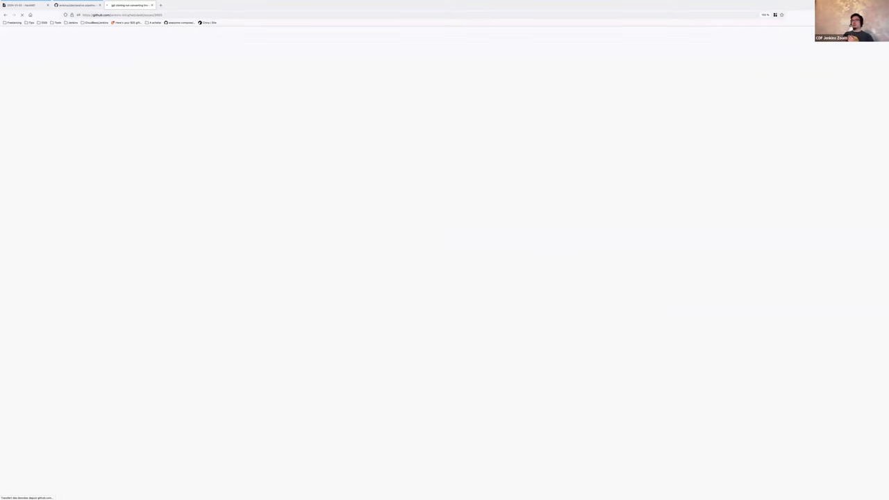
{"action": "scroll", "coordinate": [336, 394], "scroll_direction": "down", "scroll_amount": 6}
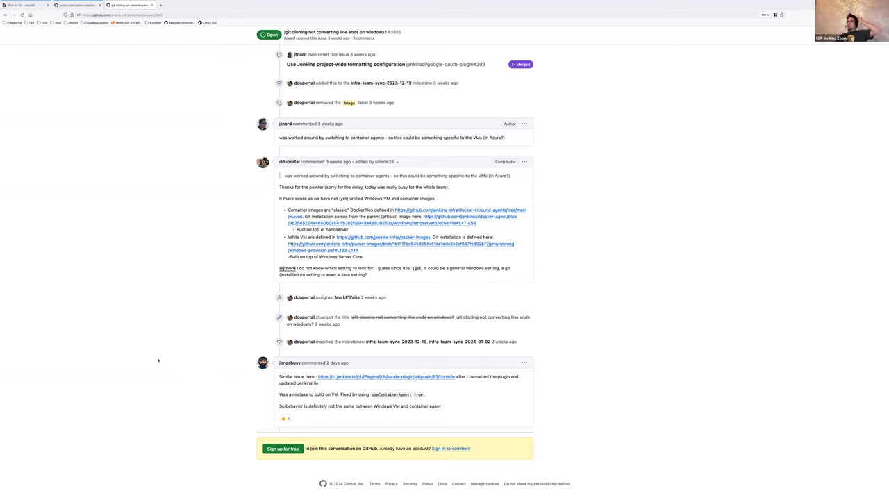
{"action": "scroll", "coordinate": [536, 169], "scroll_direction": "up", "scroll_amount": 5}
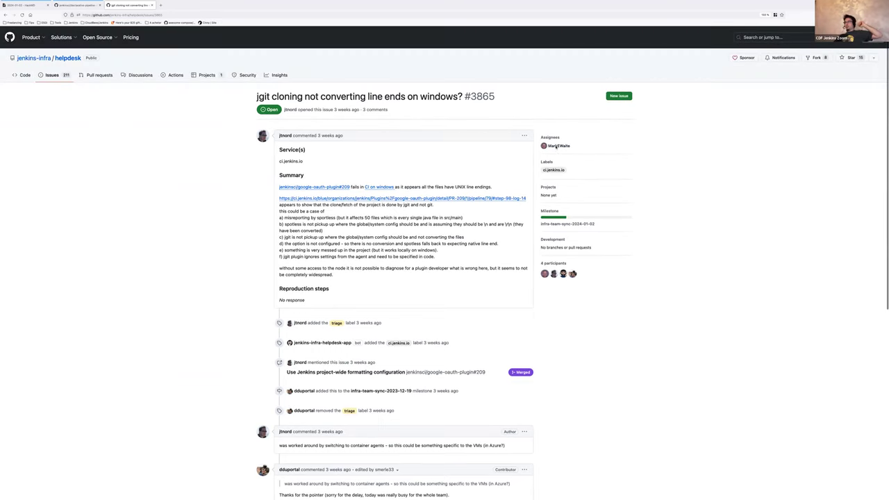
{"action": "scroll", "coordinate": [644, 282], "scroll_direction": "down", "scroll_amount": 5}
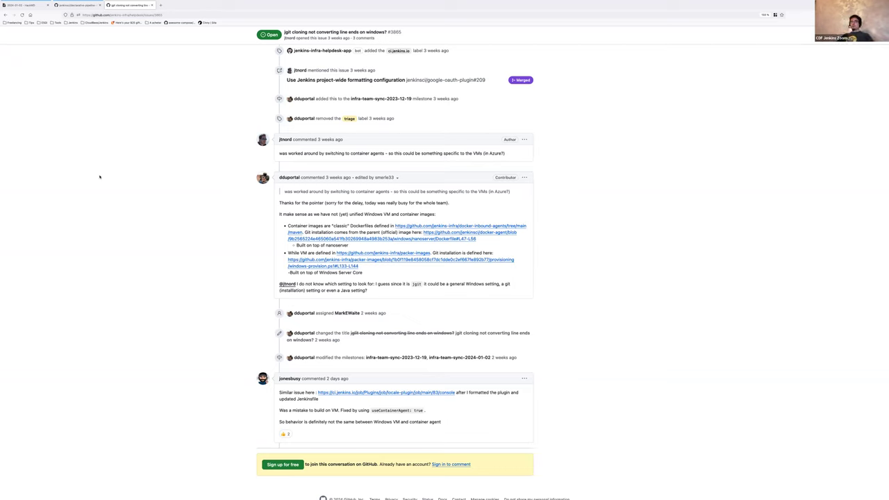
{"action": "scroll", "coordinate": [86, 192], "scroll_direction": "up", "scroll_amount": 5}
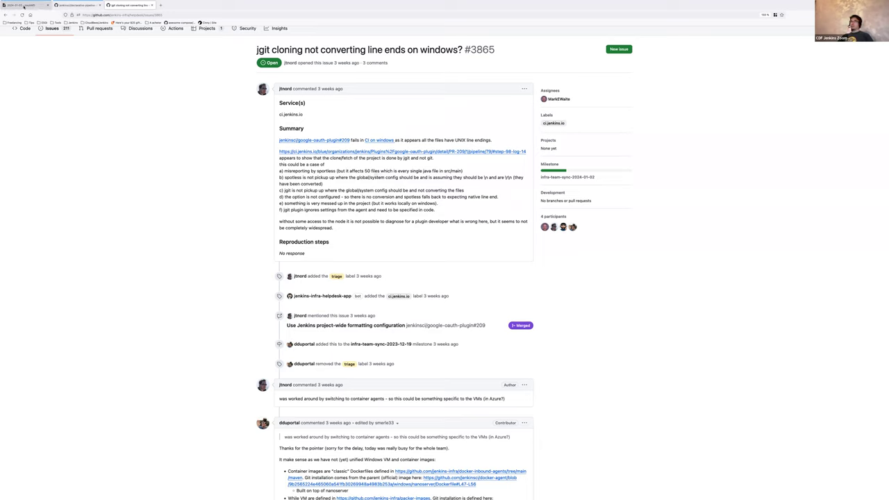
Close the declarative-pipeline-migration-assistant-plugin repository and issue 3865 pages, returning to the HackMD notes
{"action": "left_click", "coordinate": [24, 6]}
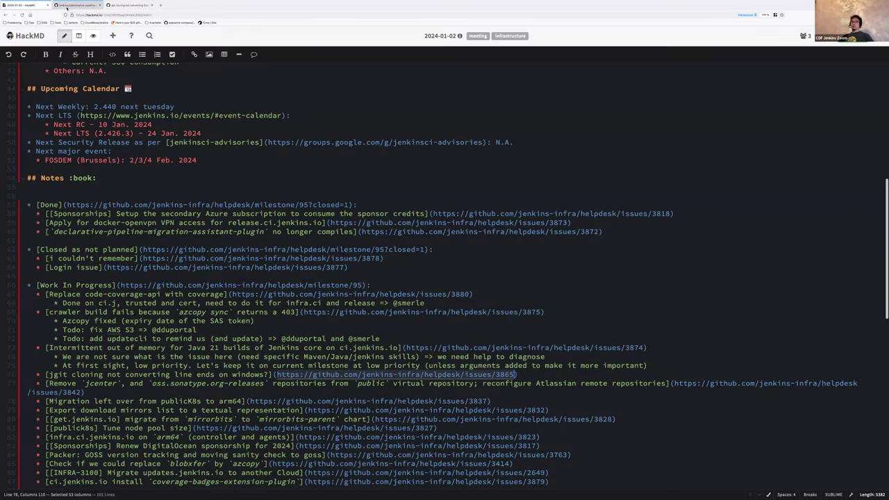
{"action": "left_click", "coordinate": [66, 6]}
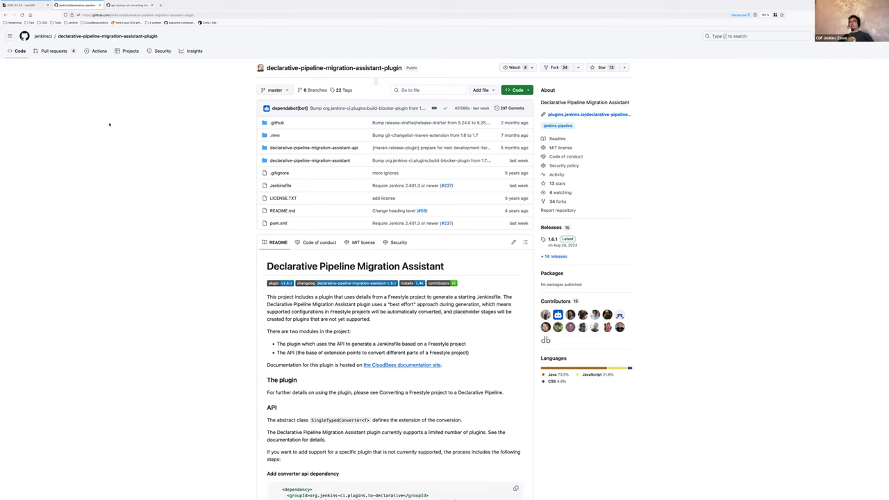
{"action": "key", "text": "ctrl+w"}
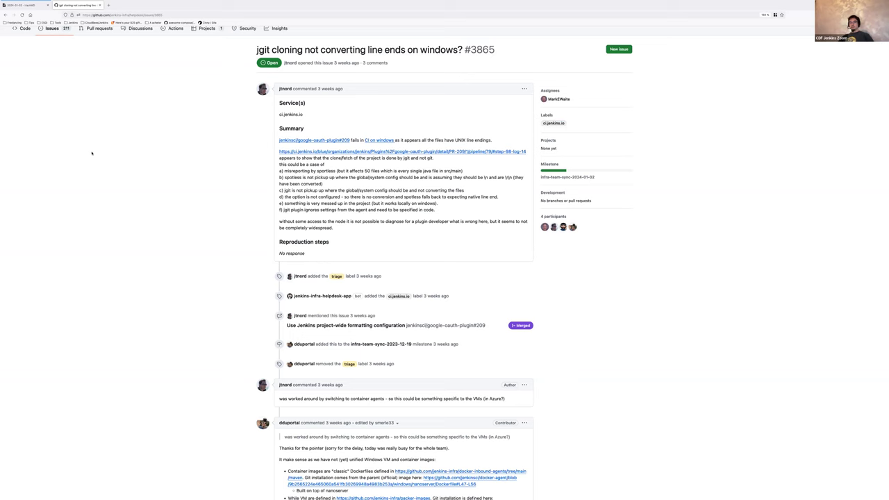
{"action": "key", "text": "ctrl+w"}
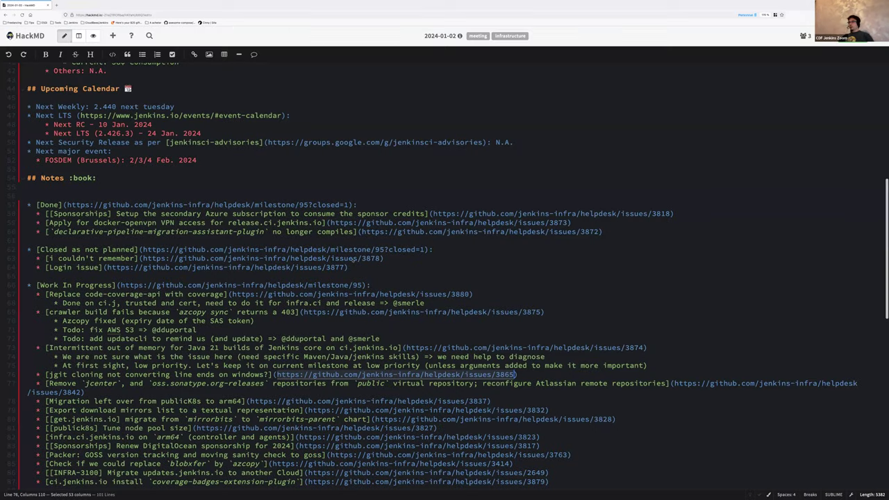
Under the jgit item, add the bullet "Moving to next milestone, still assigned to" with the assignee's mention, and start a "Note" bullet
{"action": "key", "text": "Right"}
{"action": "key", "text": "Right"}
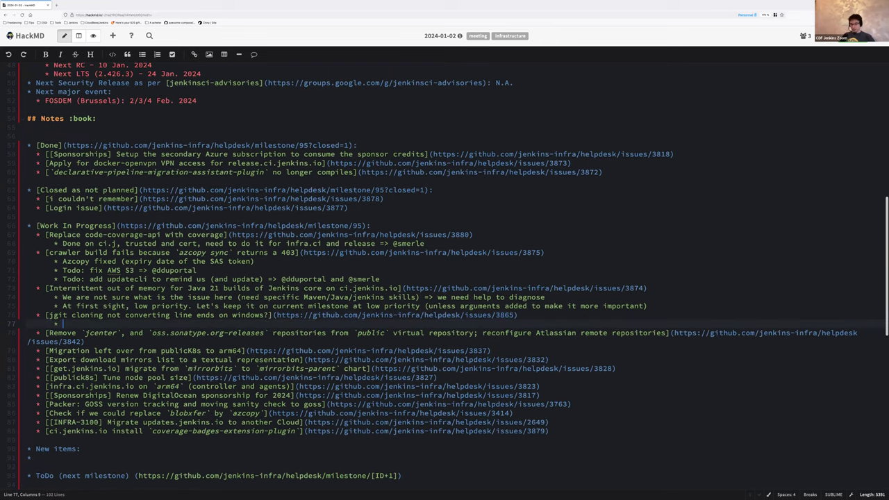
{"action": "type", "text": "Moving to next milestone, s"}
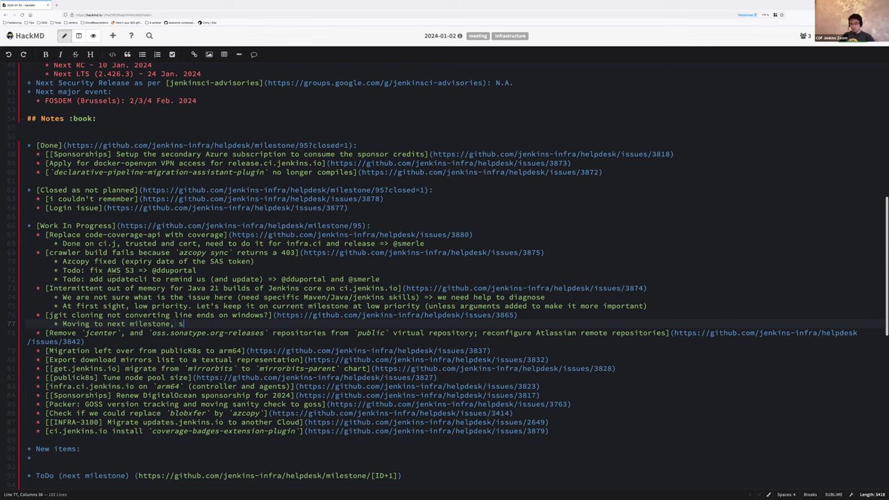
{"action": "type", "text": "till assigned to @mar"}
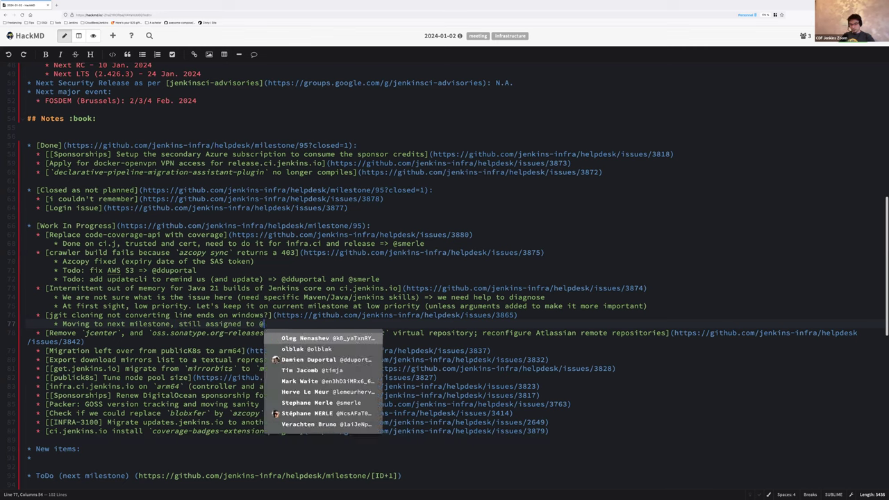
{"action": "key", "text": "Return"}
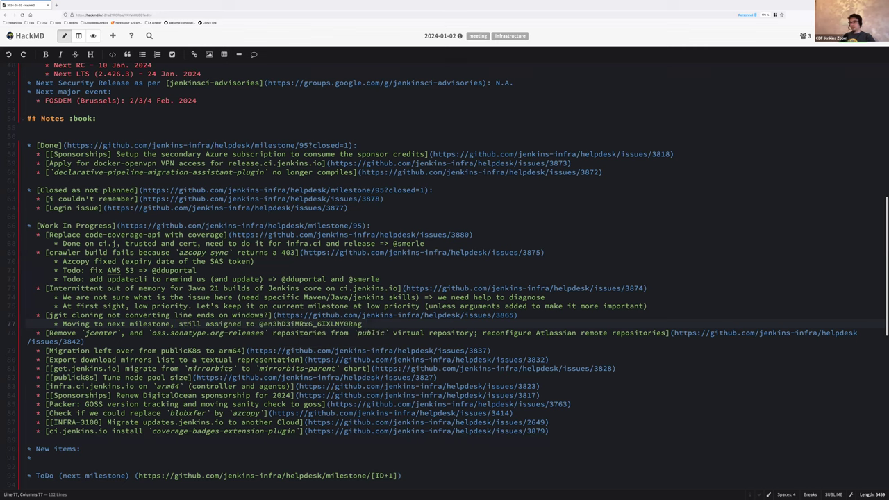
{"action": "key", "text": "Return"}
{"action": "type", "text": "Note"}
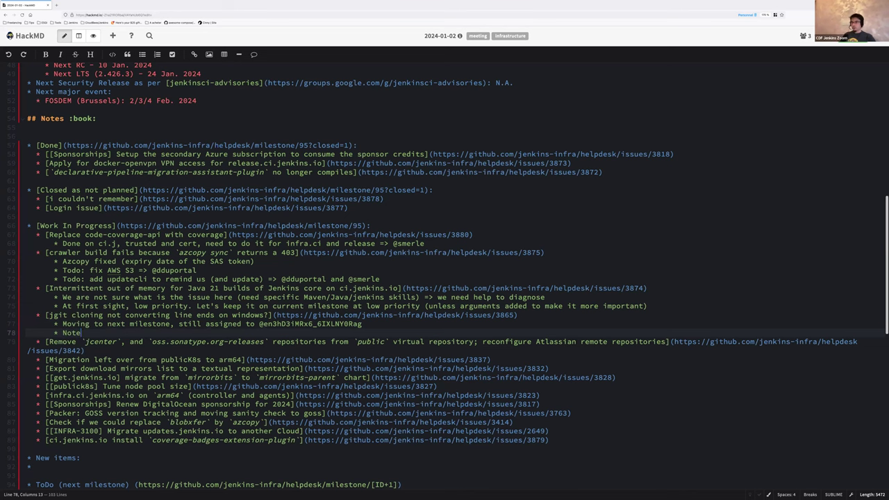
Insert as the jgit item's first bullet "A second contributor confirms seeing difference between Windows Container agents and Windows VM agents"
{"action": "left_click", "coordinate": [518, 314]}
{"action": "key", "text": "Return"}
{"action": "type", "text": "A second contributor co"}
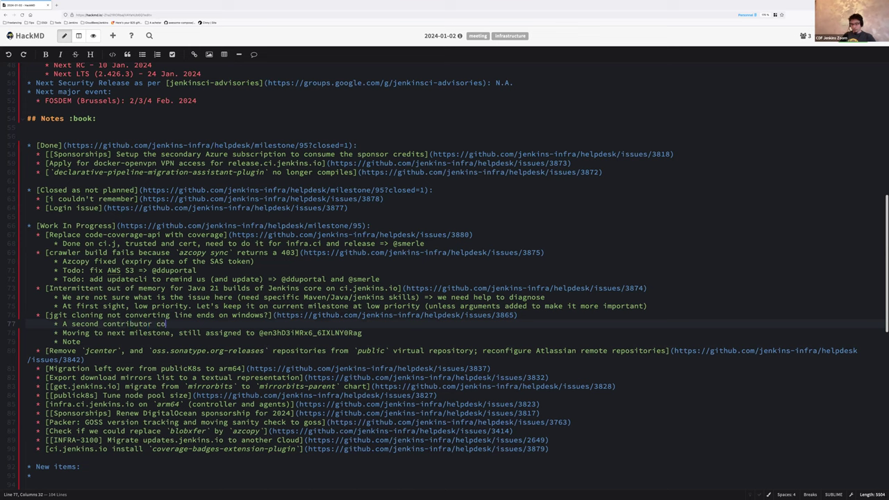
{"action": "type", "text": "nfirms seeing difference between"}
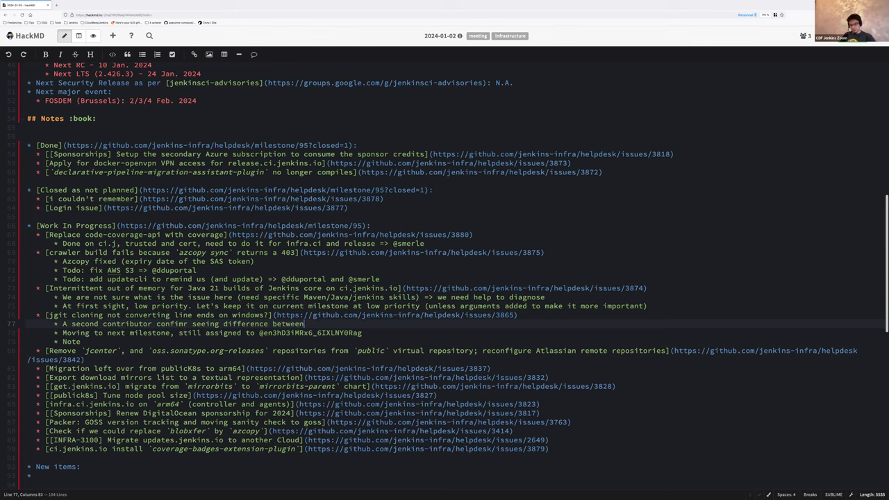
{"action": "type", "text": " Windows Container agent"}
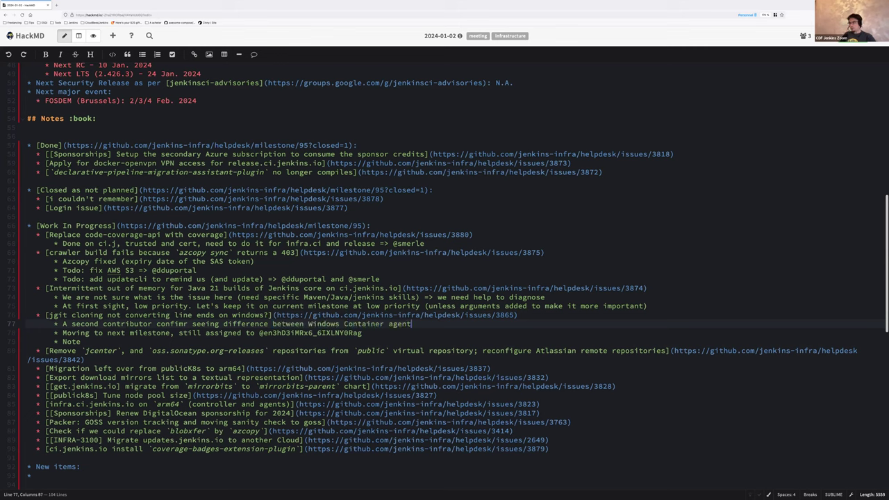
{"action": "type", "text": "s and Windows "}
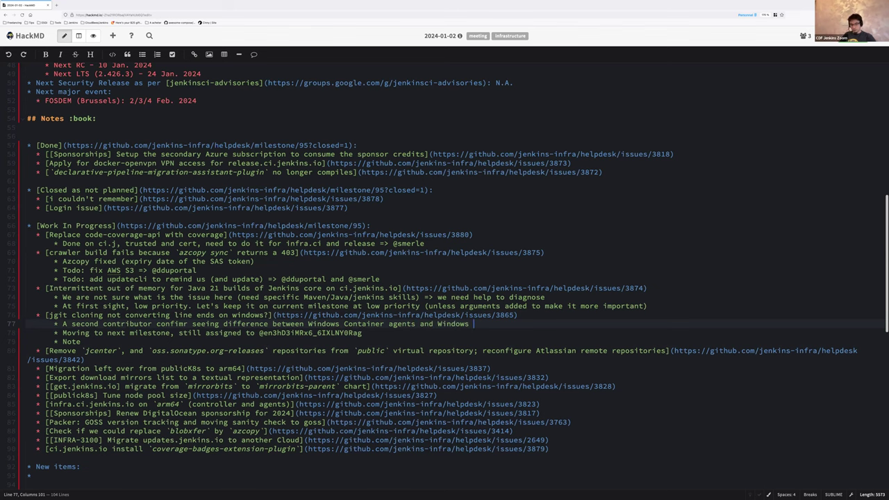
{"action": "type", "text": "VM agents"}
Add below it the bullet "Could be related to (infra) agent setup, or plugin (setting up the agent) or jgit itself"
{"action": "key", "text": "Return"}
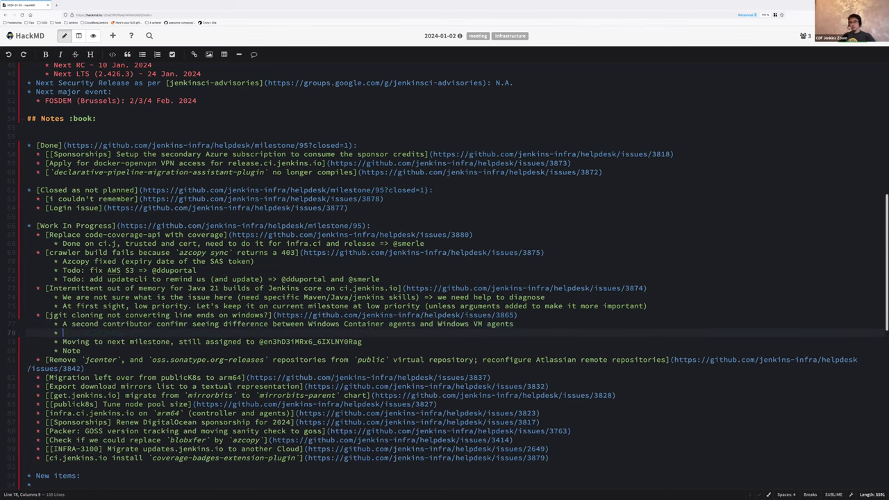
{"action": "type", "text": "Could be "}
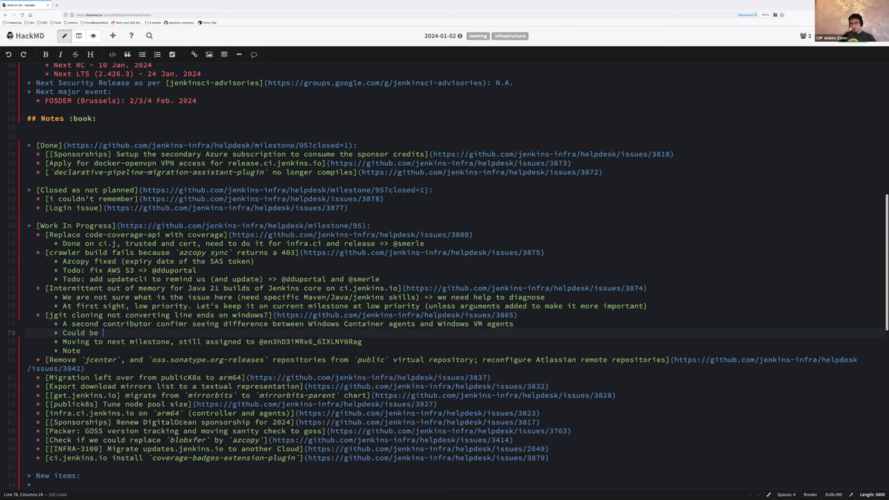
{"action": "type", "text": "related to agent s"}
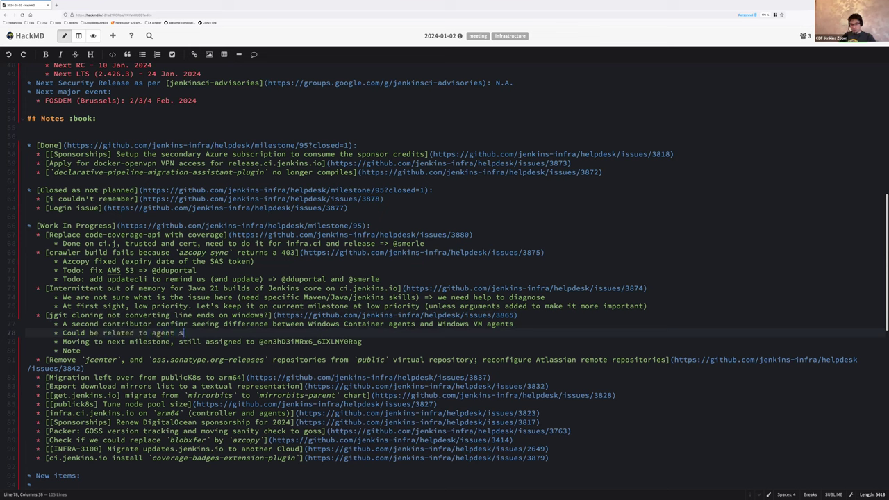
{"action": "type", "text": "etup,"}
{"action": "key", "text": "alt+Left"}
{"action": "key", "text": "alt+Left"}
{"action": "type", "text": "(infra)"}
{"action": "key", "text": "End"}
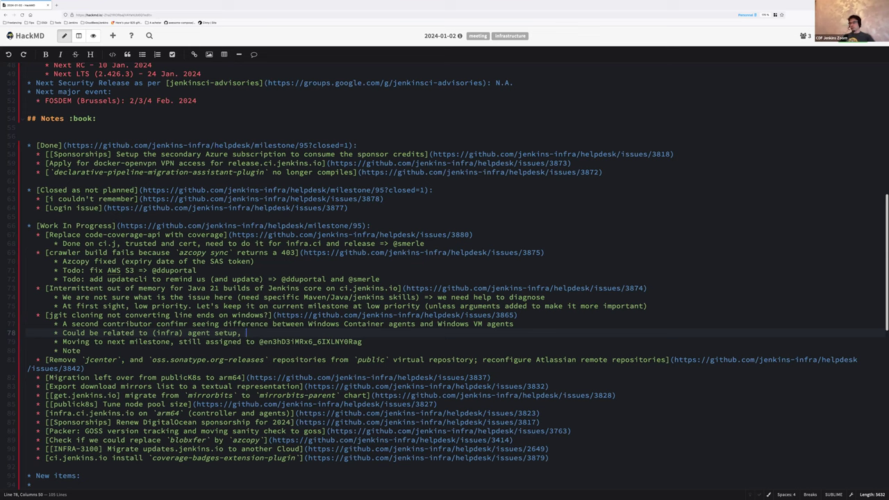
{"action": "type", "text": "or "}
{"action": "type", "text": "plugin"}
{"action": "type", "text": " ("}
{"action": "type", "text": "setting up the"}
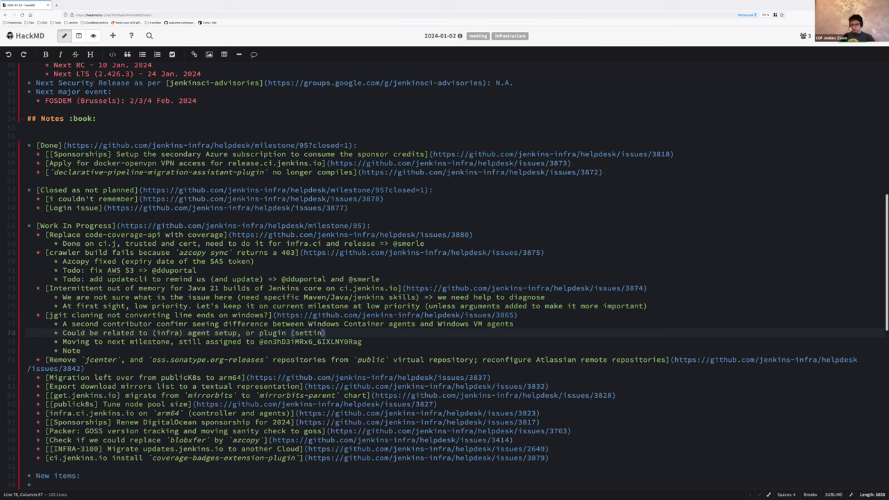
{"action": "type", "text": " agent"}
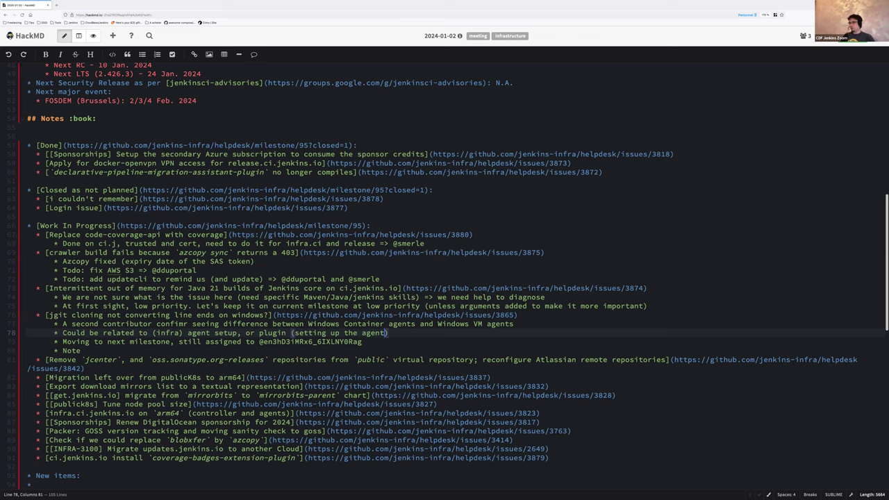
{"action": "type", "text": ") or jgit itself"}
Remove the leftover "Note" bullet from the end of the jgit item
{"action": "key", "text": "Down"}
{"action": "key", "text": "Down"}
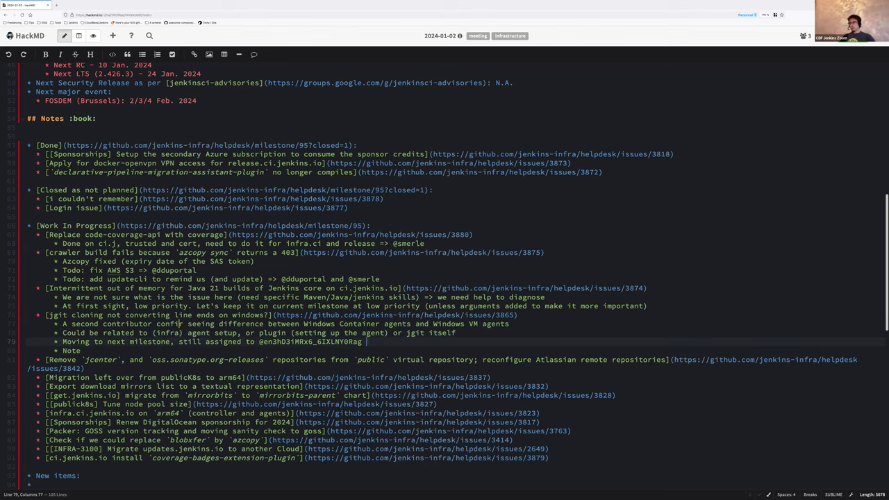
{"action": "key", "text": "shift+Home"}
{"action": "key", "text": "BackSpace"}
{"action": "key", "text": "BackSpace"}
{"action": "key", "text": "BackSpace"}
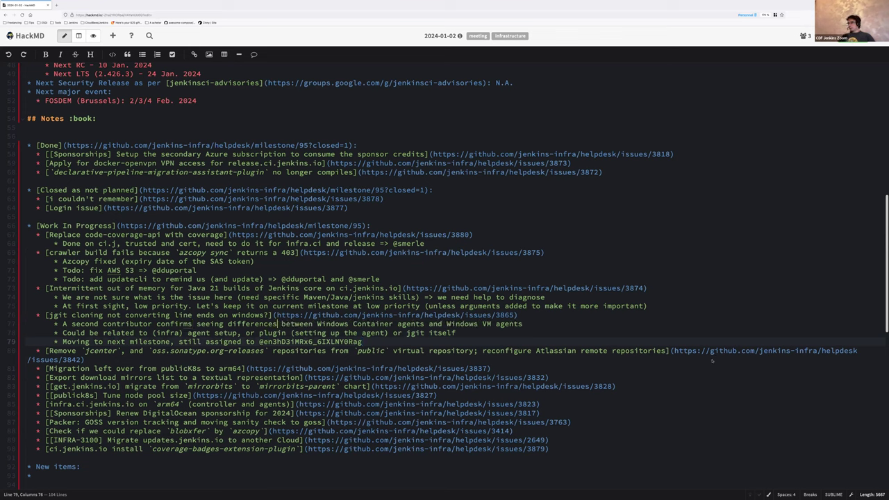
Open the jcenter removal issue 3842 from the notes in a new tab and examine its latest comments, including the oss.sonatype.org-releases question
{"action": "left_click", "coordinate": [670, 351]}
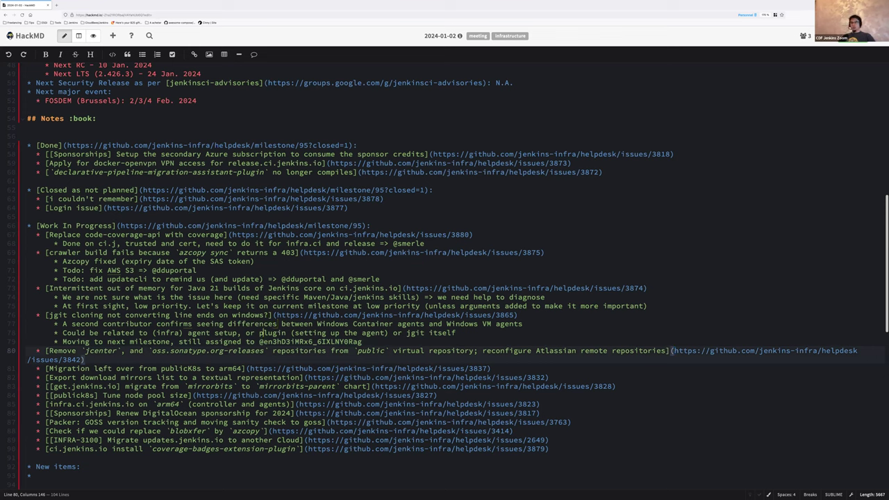
{"action": "left_click", "coordinate": [82, 360], "text": "shift"}
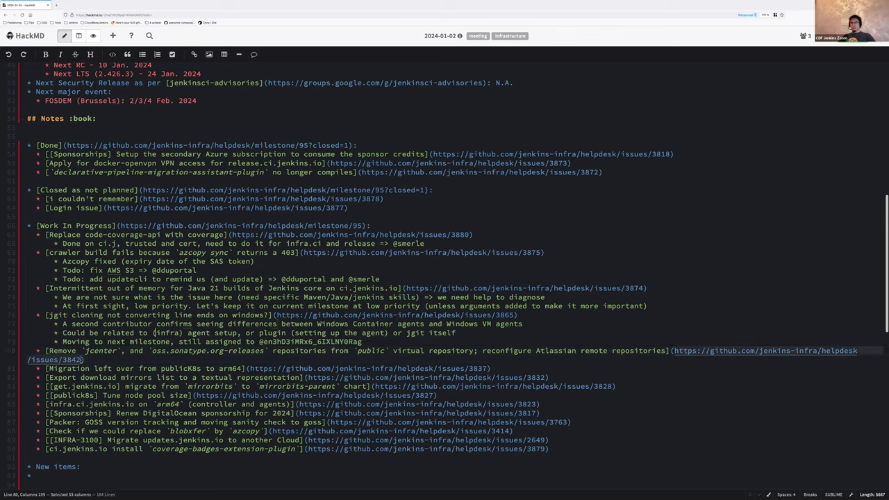
{"action": "key", "text": "ctrl+c"}
{"action": "key", "text": "ctrl+t"}
{"action": "key", "text": "ctrl+v"}
{"action": "key", "text": "Return"}
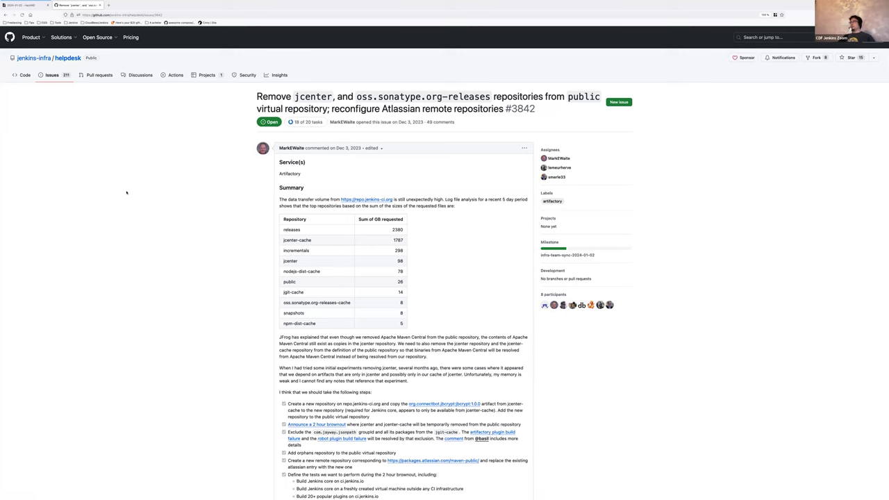
{"action": "scroll", "coordinate": [126, 192], "scroll_direction": "down", "scroll_amount": 20}
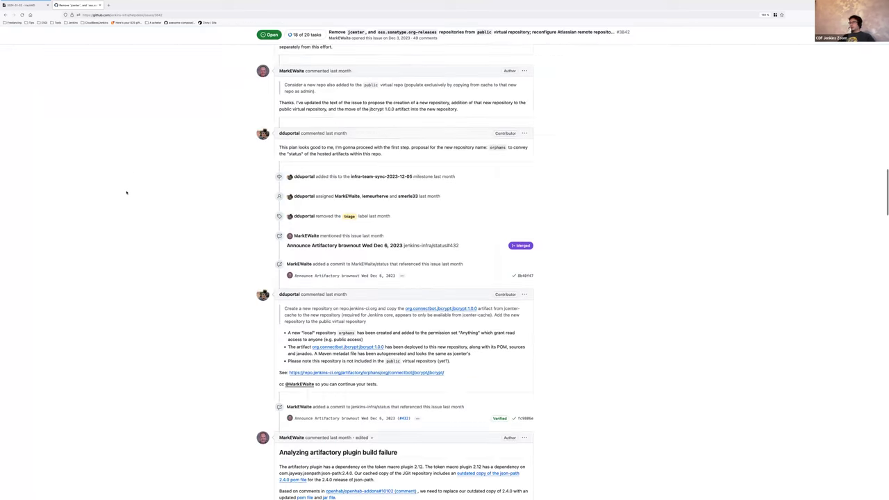
{"action": "scroll", "coordinate": [127, 193], "scroll_direction": "down", "scroll_amount": 15}
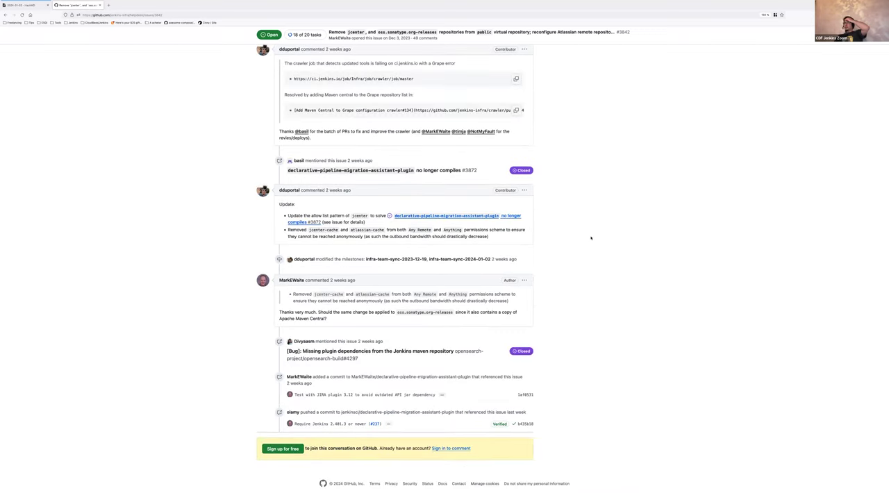
{"action": "scroll", "coordinate": [591, 237], "scroll_direction": "up", "scroll_amount": 1}
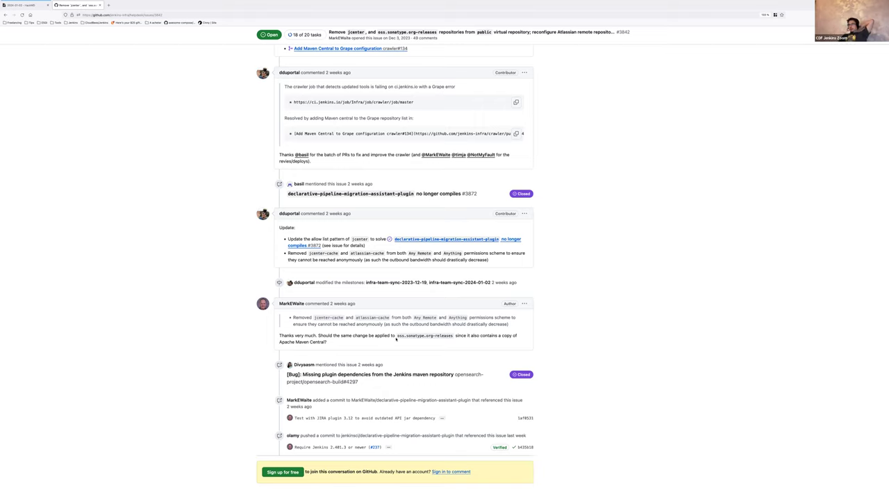
{"action": "triple_click", "coordinate": [373, 337]}
{"action": "left_click", "coordinate": [405, 334]}
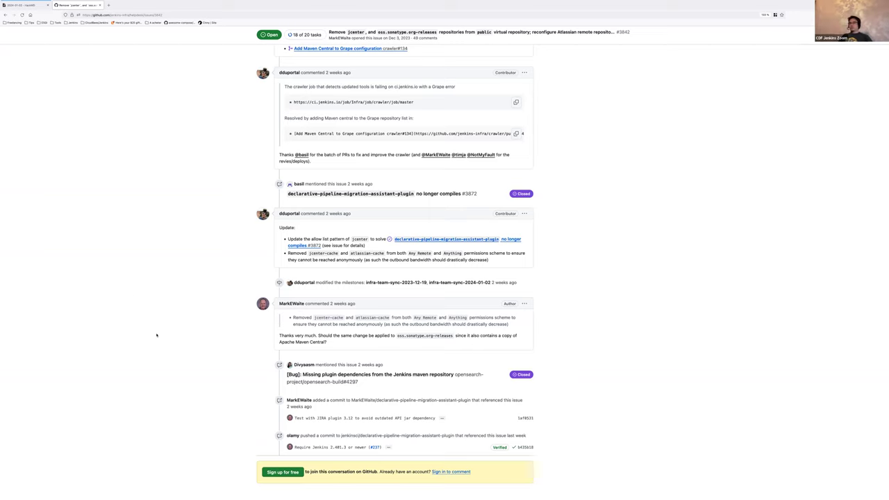
Under jcenter in the HackMD notes, add "Let's wait for [issue author mention] to confirm we keep having bandwidth decrease (as shown around Christmas and shared with JFrog)"
{"action": "key", "text": "ctrl+shift+Tab"}
{"action": "left_click", "coordinate": [90, 360]}
{"action": "key", "text": "Return"}
{"action": "key", "text": "Tab"}
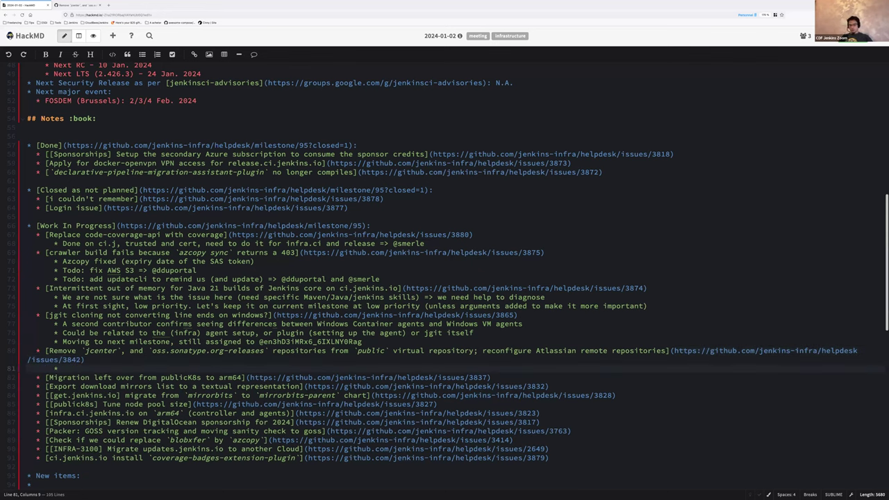
{"action": "type", "text": "Let's wait for @mark"}
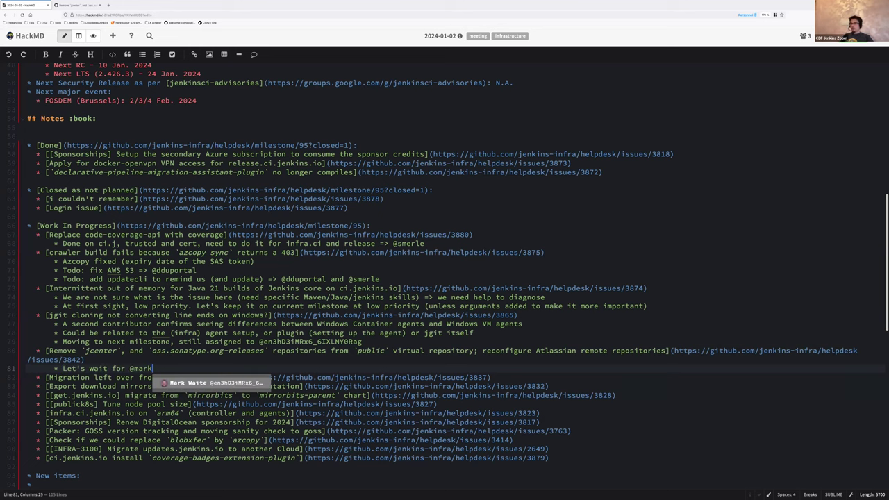
{"action": "key", "text": "Return"}
{"action": "type", "text": "to con"}
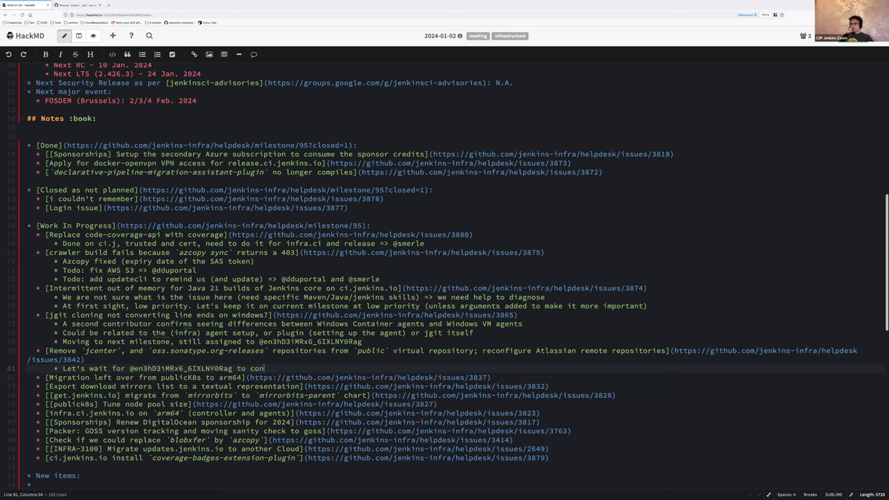
{"action": "type", "text": "firm we keep having bandwidth decrease (as shown around Christmas and shared with JFrog"}
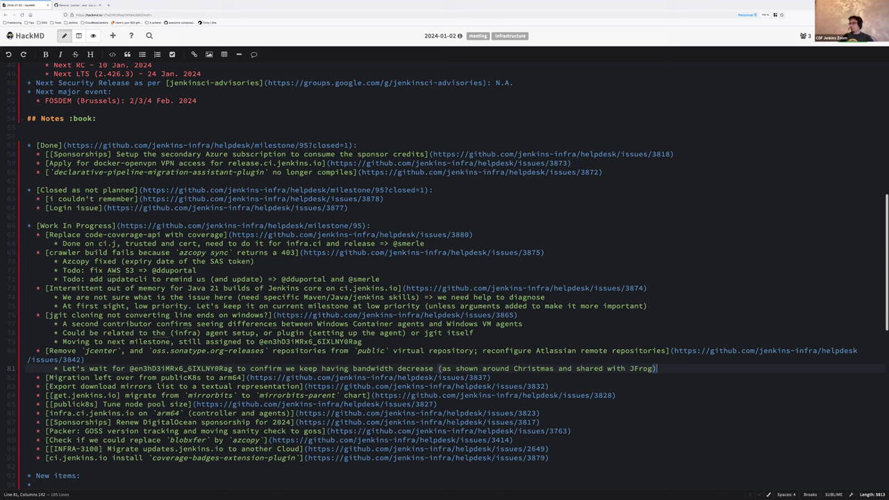
Add a second jcenter bullet "One last item for [assignee mention]: removing sonatype cache from public cache"
{"action": "key", "text": "Return"}
{"action": "type", "text": "One l"}
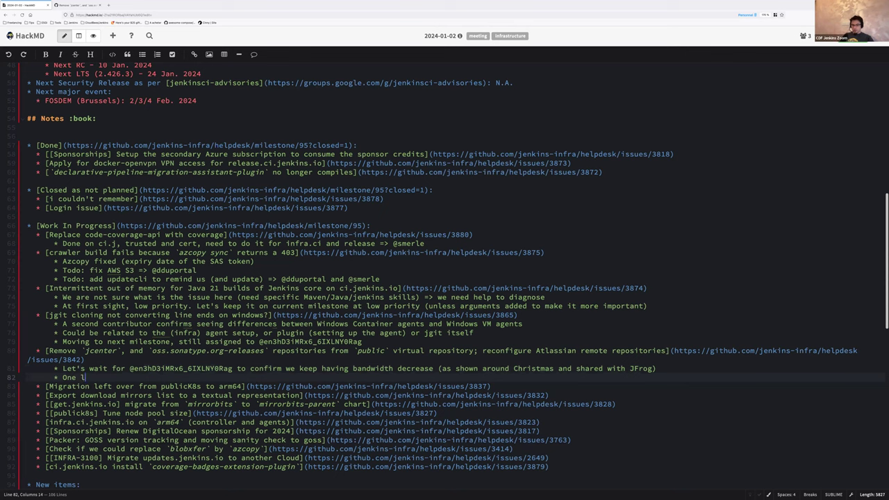
{"action": "type", "text": "ast item for @dduport"}
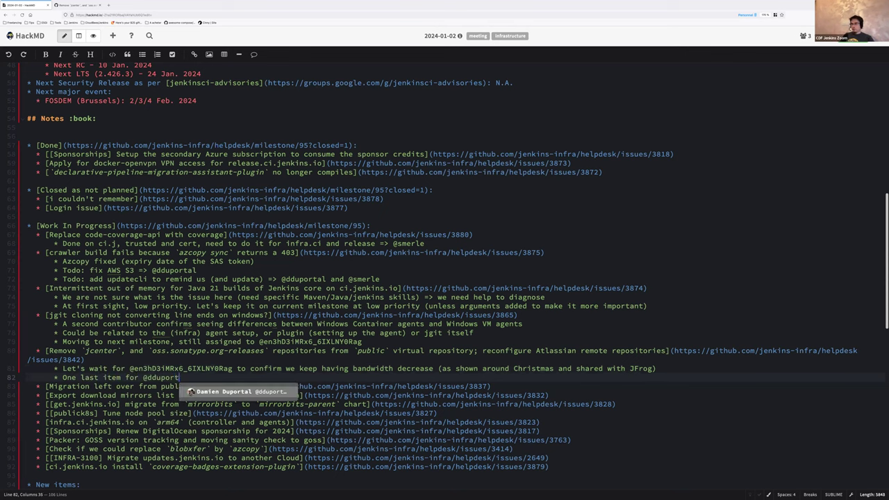
{"action": "type", "text": "al :"}
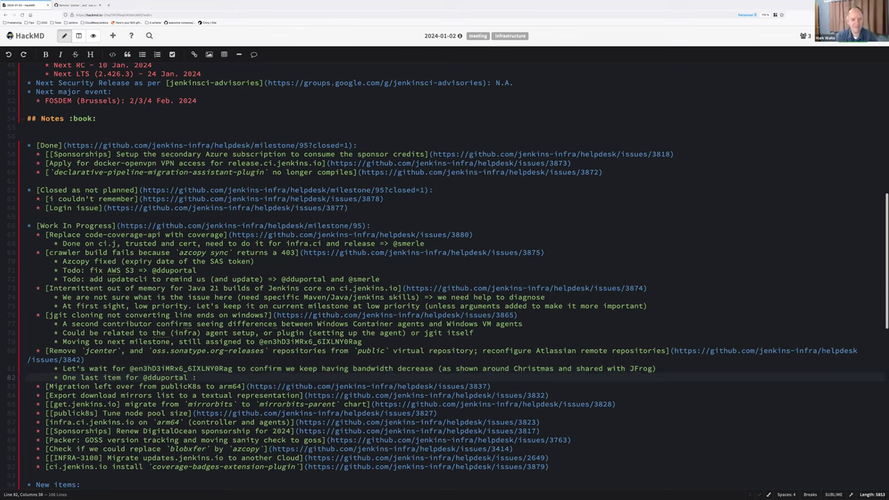
{"action": "key", "text": "BackSpace"}
{"action": "key", "text": "BackSpace"}
{"action": "type", "text": ": -"}
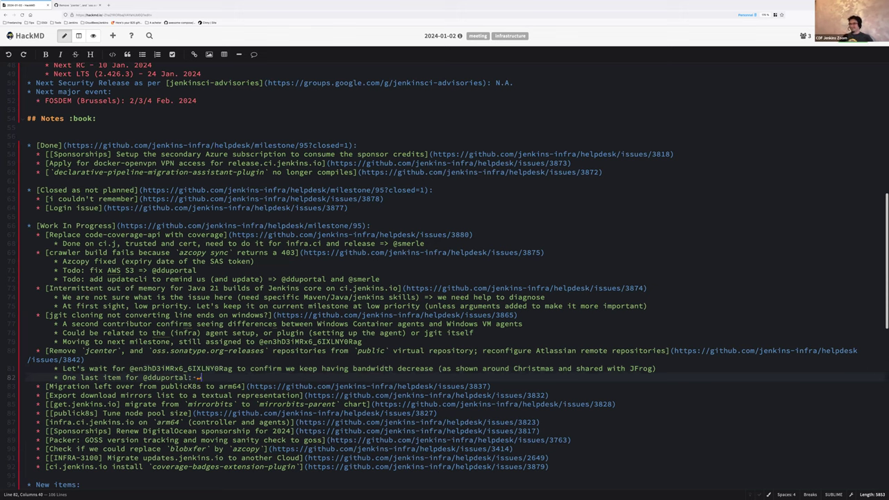
{"action": "key", "text": "BackSpace"}
{"action": "type", "text": " rem"}
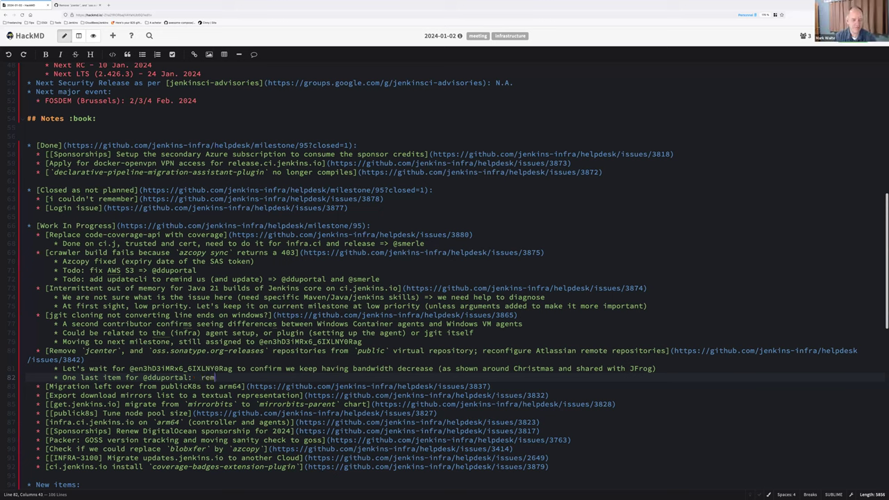
{"action": "type", "text": "oving sonat"}
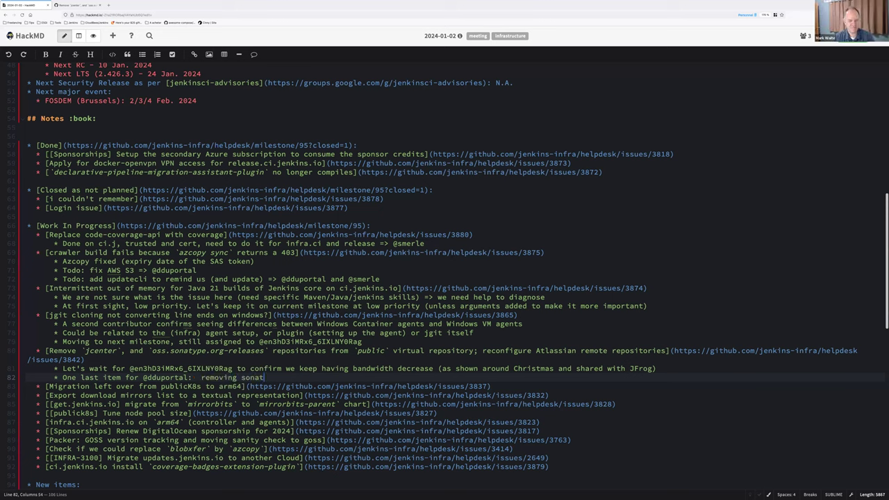
{"action": "type", "text": "ype cache from p"}
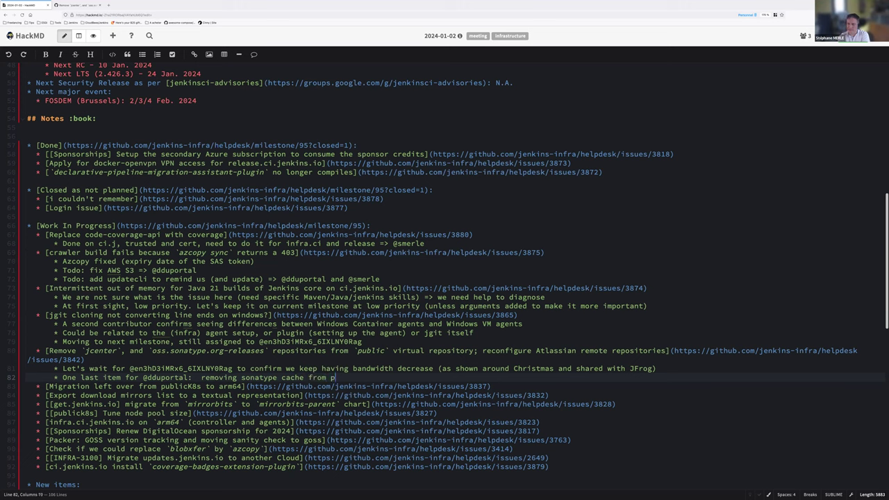
{"action": "type", "text": "ublic cache"}
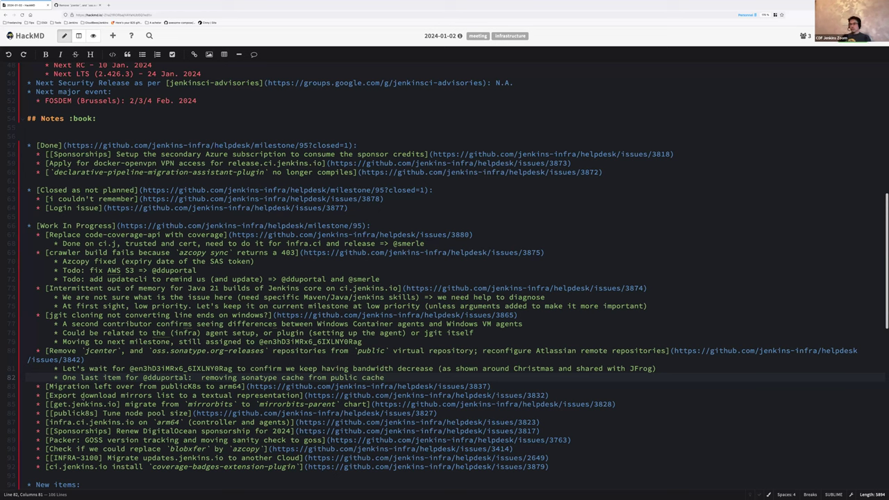
In the sonatype bullet, remove the doubled space after the colon and change "public cache" to "public access"
{"action": "key", "text": "BackSpace"}
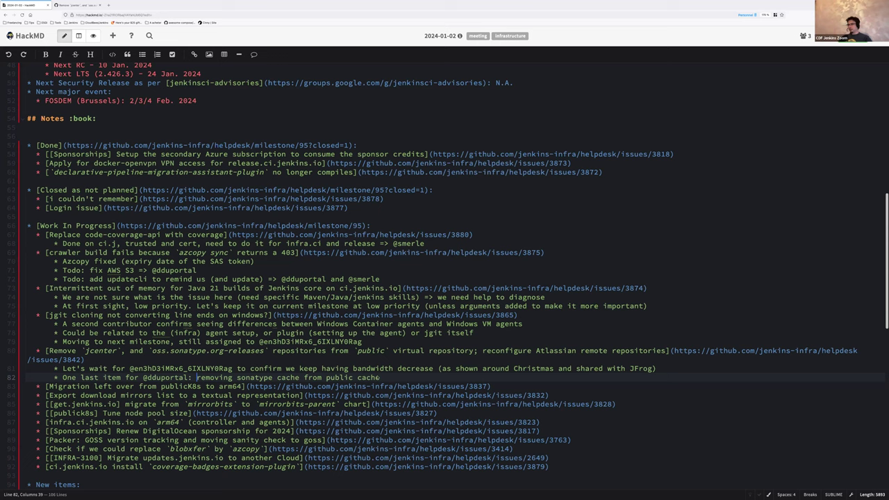
{"action": "double_click", "coordinate": [367, 377]}
{"action": "type", "text": "access"}
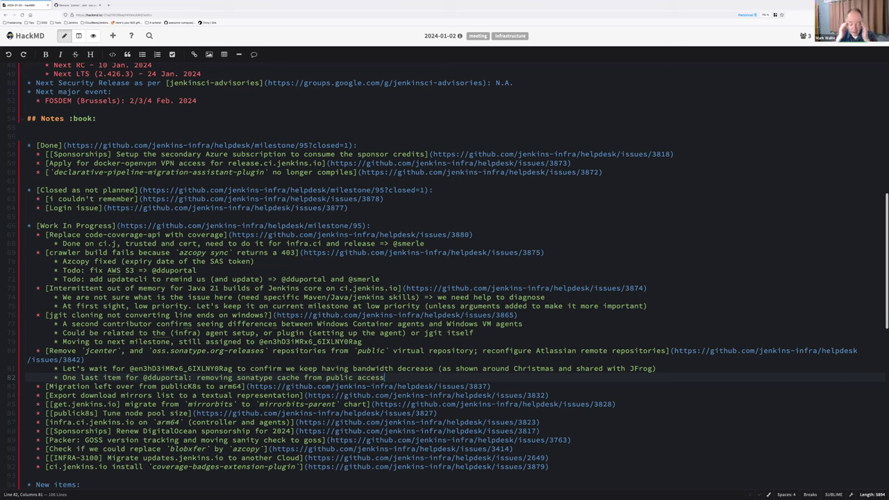
In the bandwidth bullet, delete "Let's wait for" before the mention and replace "to confirm" with "confirmed"
{"action": "left_click", "coordinate": [54, 368]}
{"action": "key", "text": "ctrl+shift+Right"}
{"action": "key", "text": "ctrl+shift+Right"}
{"action": "key", "text": "ctrl+shift+Right"}
{"action": "key", "text": "ctrl+shift+Right"}
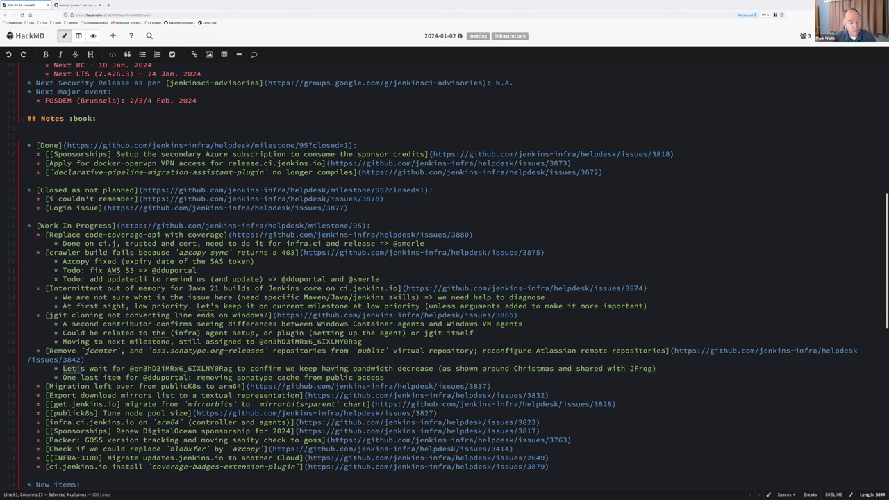
{"action": "key", "text": "BackSpace"}
{"action": "key", "text": "ctrl+Right"}
{"action": "key", "text": "ctrl+Right"}
{"action": "key", "text": "BackSpace"}
{"action": "key", "text": "BackSpace"}
{"action": "key", "text": "BackSpace"}
{"action": "type", "text": "confirmed"}
Replace "keep having" with "see a" in the bandwidth decrease bullet
{"action": "key", "text": "Right"}
{"action": "key", "text": "Right"}
{"action": "key", "text": "Right"}
{"action": "key", "text": "Right"}
{"action": "key", "text": "Right"}
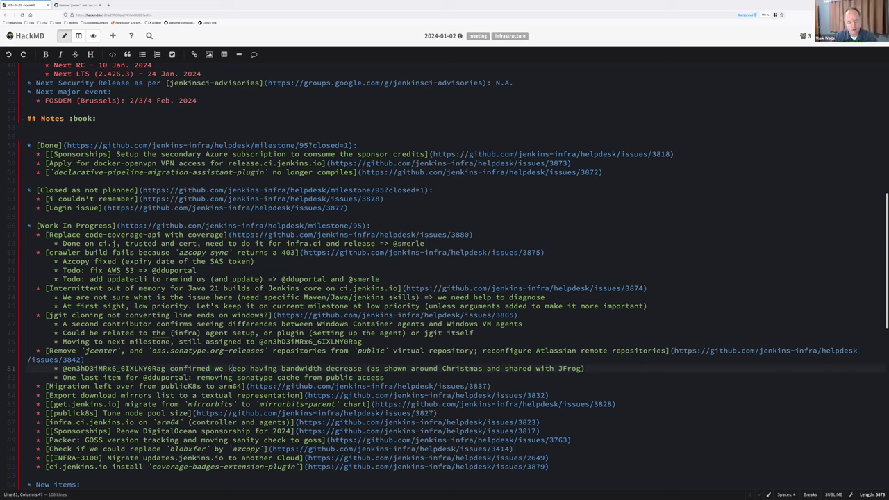
{"action": "key", "text": "ctrl+shift+Right"}
{"action": "key", "text": "ctrl+shift+Right"}
{"action": "type", "text": "see a"}
{"action": "key", "text": "Right"}
{"action": "key", "text": "Right"}
{"action": "key", "text": "Right"}
{"action": "key", "text": "Right"}
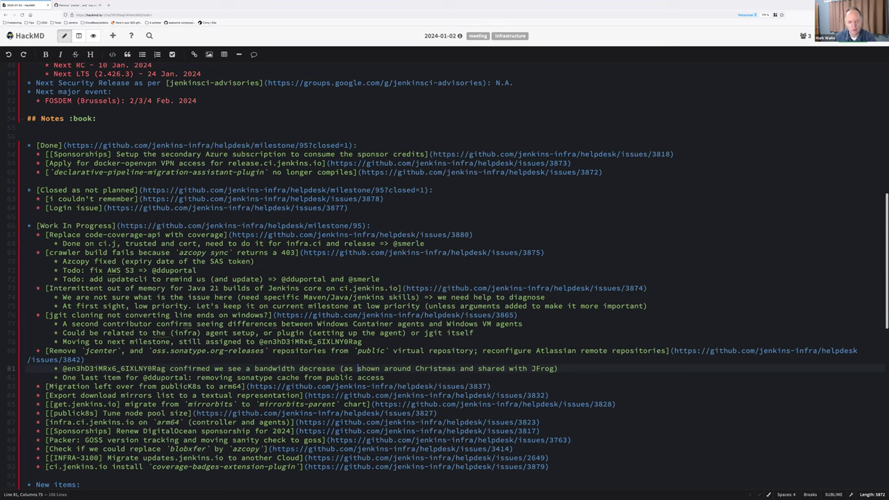
{"action": "key", "text": "End"}
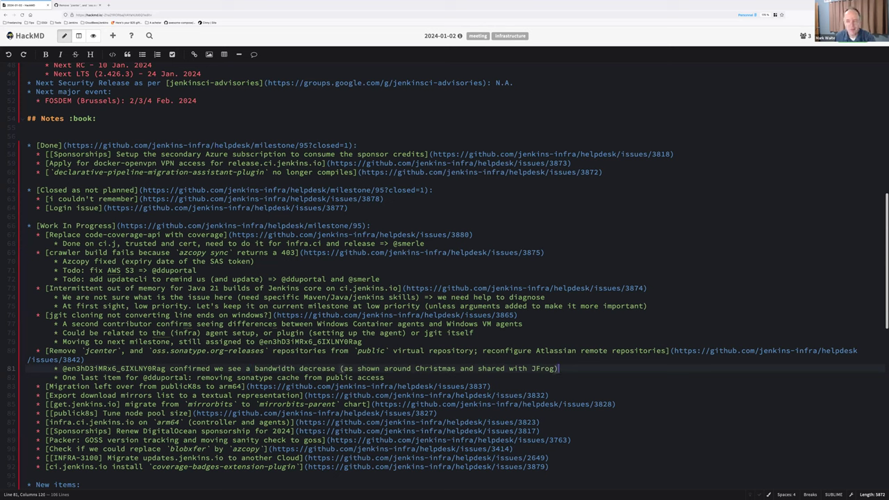
Add a third bullet below the sonatype one, beginning "Good side effect: we saw at least one"
{"action": "key", "text": "Down"}
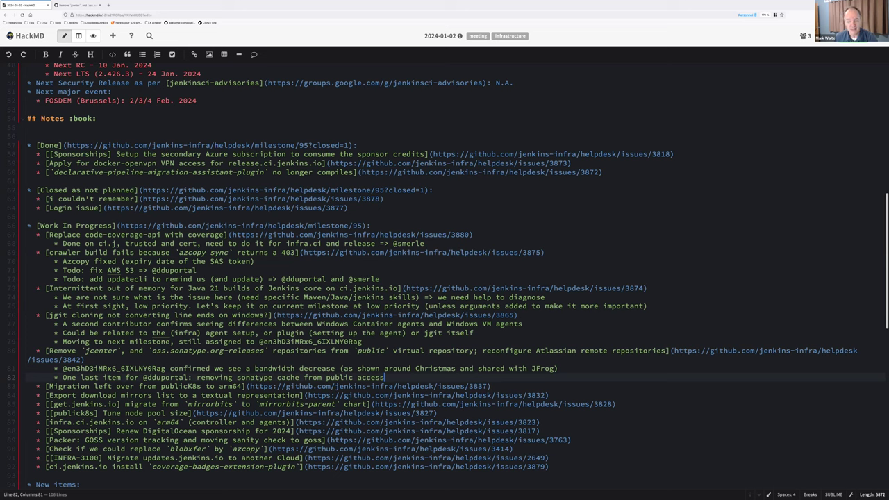
{"action": "key", "text": "Return"}
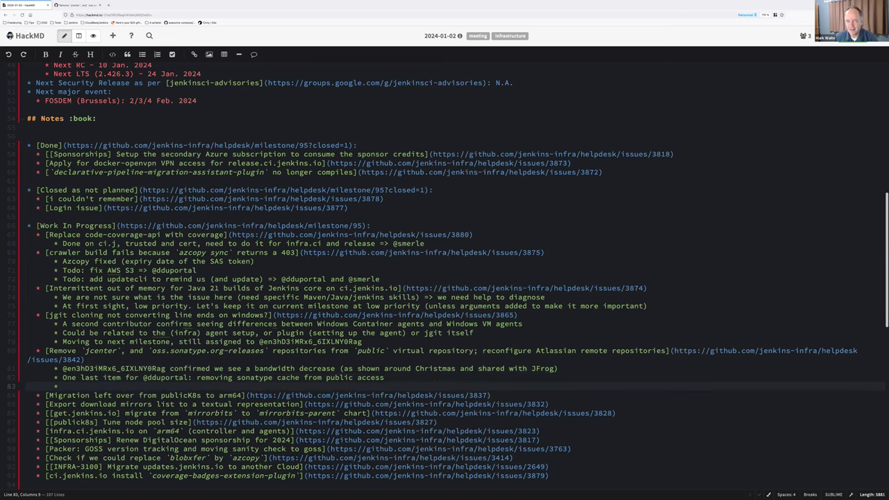
{"action": "type", "text": "Good side effect"}
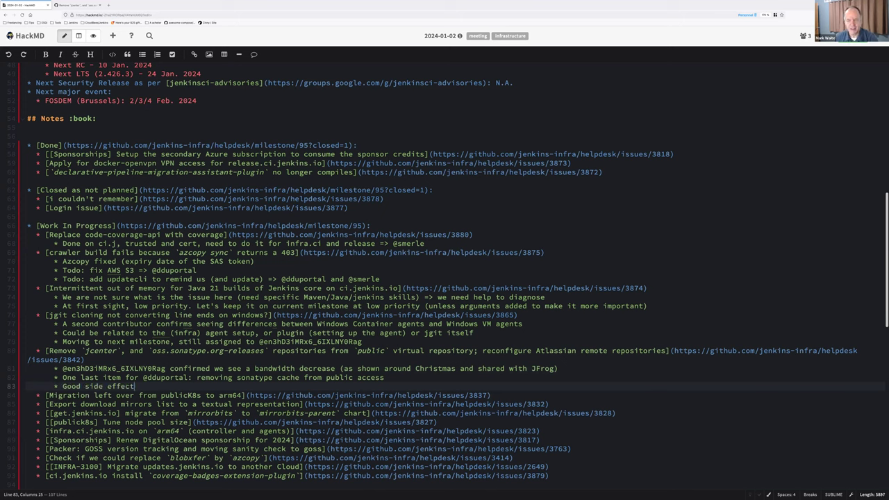
{"action": "type", "text": ": we s"}
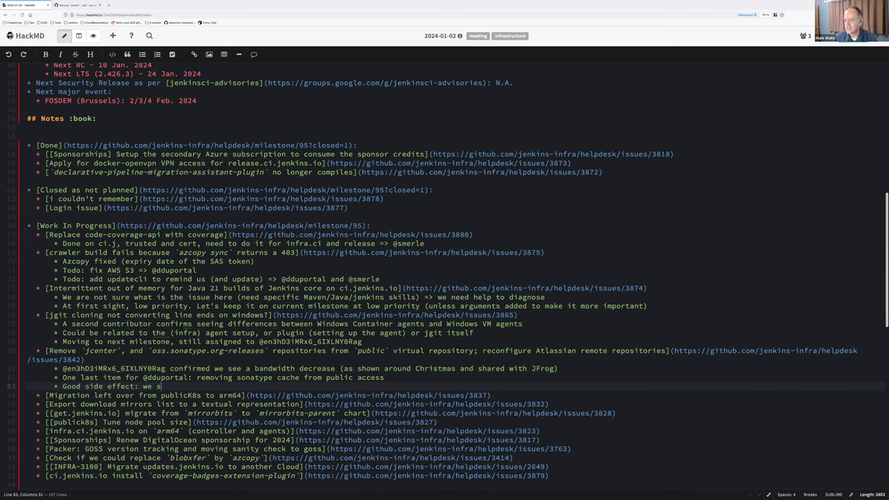
{"action": "type", "text": "aw at least one"}
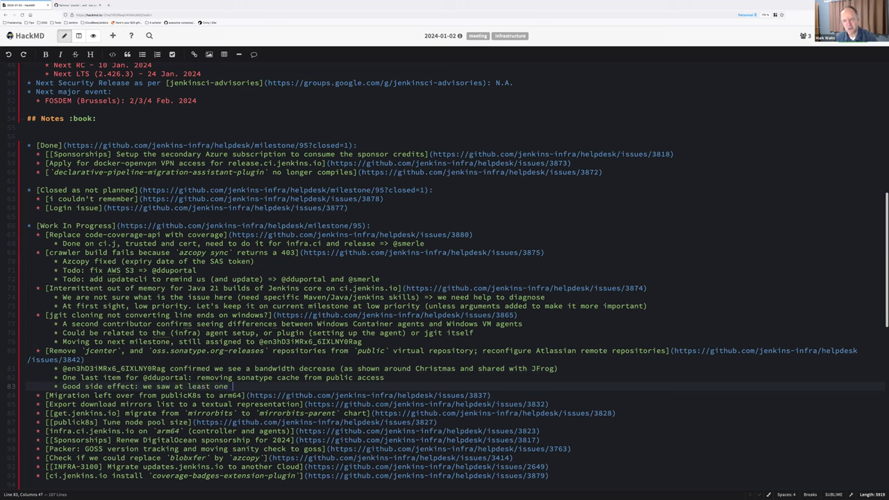
Replace "at least one" in the side effect bullet with "plugins upgrading their core dependency to move dependencies from ours to a maven central"
{"action": "key", "text": "shift+Left"}
{"action": "key", "text": "shift+Left"}
{"action": "key", "text": "shift+Left"}
{"action": "key", "text": "shift+Left"}
{"action": "key", "text": "shift+Left"}
{"action": "key", "text": "shift+Left"}
{"action": "key", "text": "shift+Left"}
{"action": "key", "text": "shift+Left"}
{"action": "key", "text": "shift+Left"}
{"action": "key", "text": "shift+Left"}
{"action": "key", "text": "shift+Left"}
{"action": "key", "text": "shift+Left"}
{"action": "key", "text": "shift+Left"}
{"action": "key", "text": "shift+Left"}
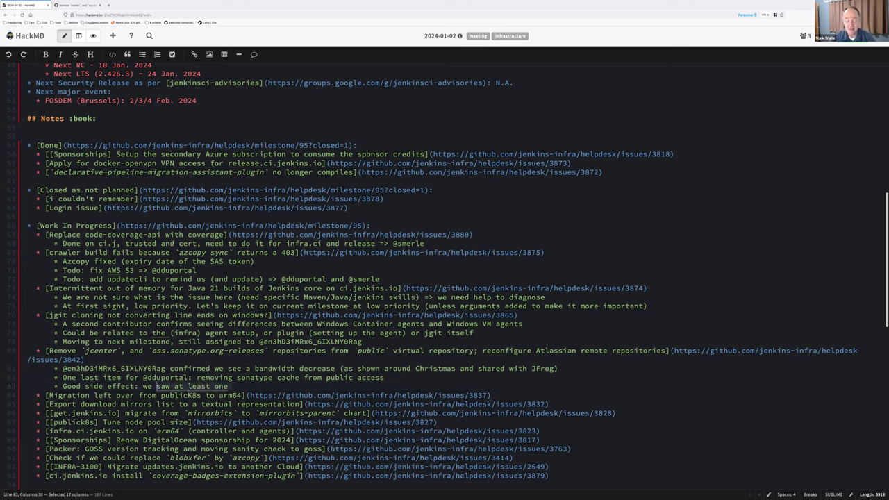
{"action": "type", "text": "plugin"}
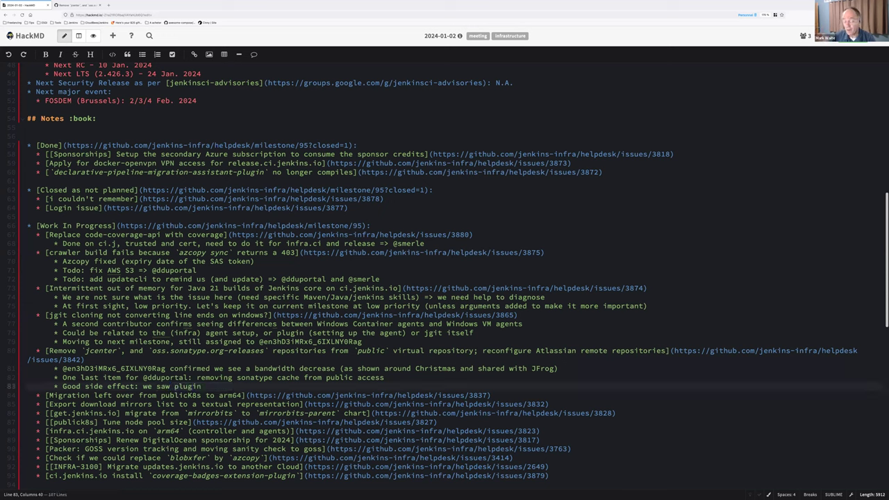
{"action": "type", "text": "s upgrading their core dependency to move dependencies from ours to a maven central"}
Insert "several" before "plugins" in the side effect bullet and end the line with "\o/"
{"action": "left_click", "coordinate": [140, 386]}
{"action": "type", "text": "we"}
{"action": "left_click", "coordinate": [173, 386]}
{"action": "type", "text": "several"}
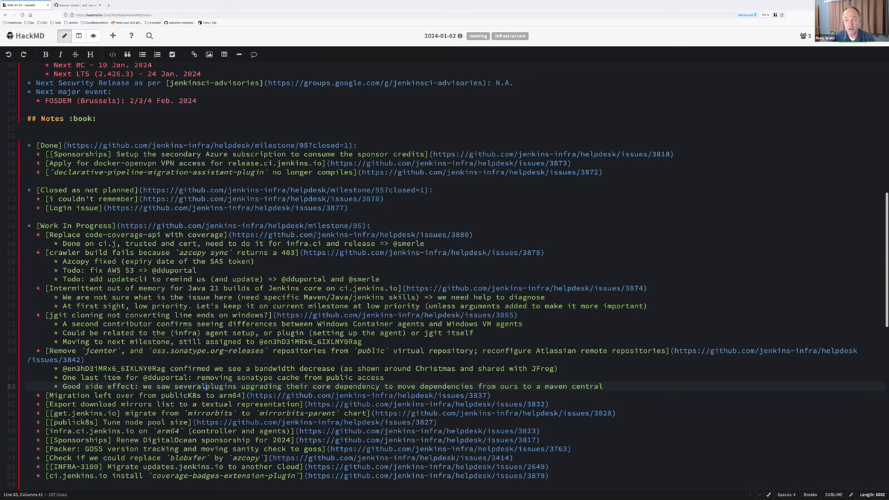
{"action": "left_click", "coordinate": [608, 386]}
{"action": "type", "text": "\\o/"}
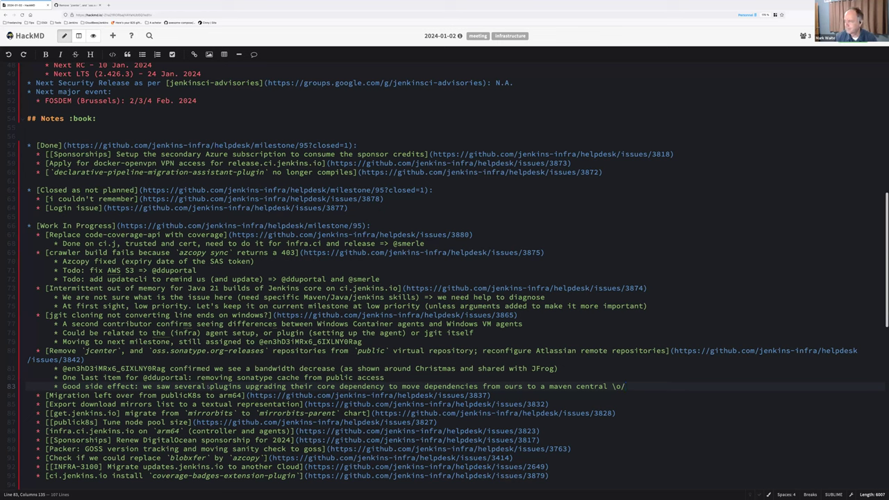
Load issue 3837 on the publicK8s to arm64 migration in the GitHub tab and examine its remaining tasks
{"action": "left_click", "coordinate": [249, 395]}
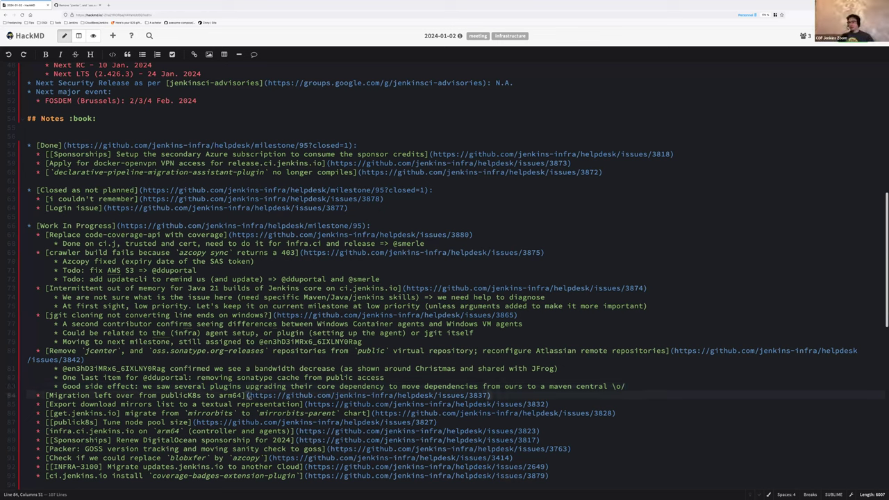
{"action": "left_click_drag", "start_coordinate": [250, 395], "coordinate": [489, 395]}
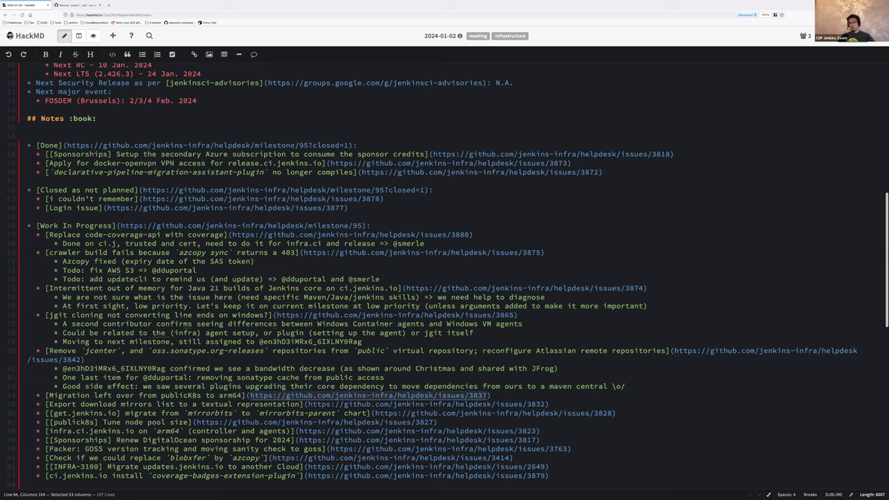
{"action": "left_click", "coordinate": [489, 395]}
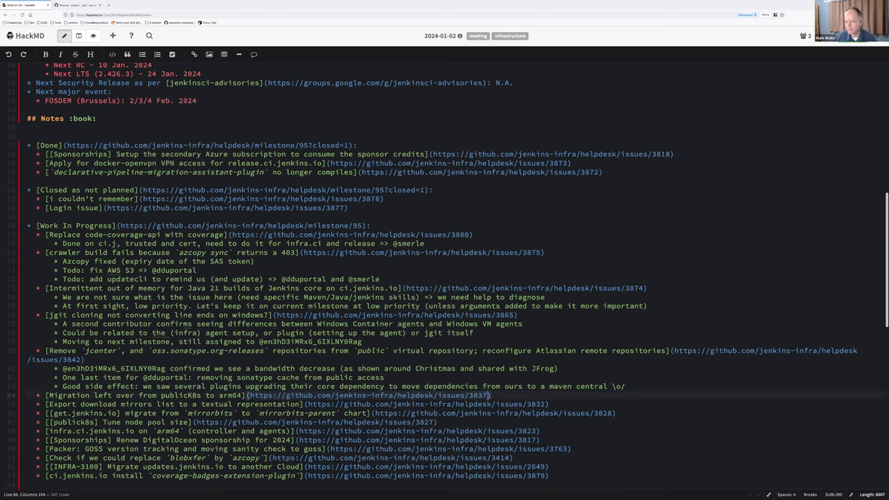
{"action": "left_click", "coordinate": [78, 5]}
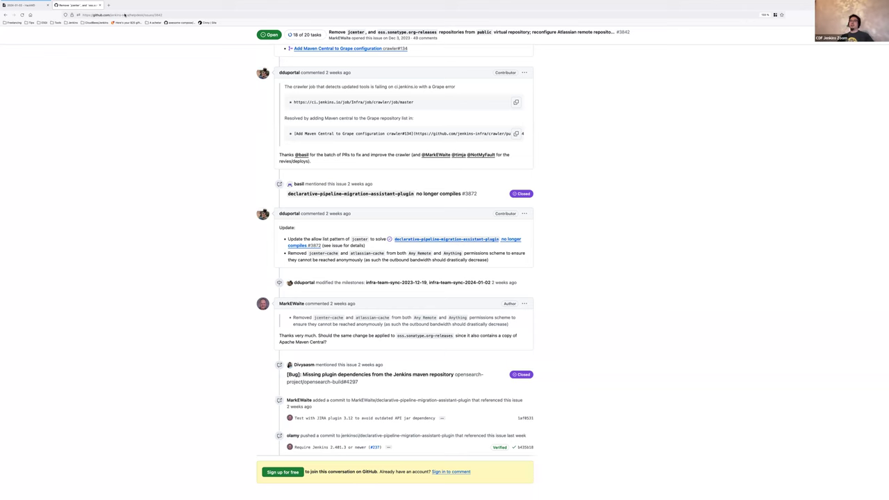
{"action": "left_click", "coordinate": [125, 15]}
{"action": "key", "text": "Right"}
{"action": "key", "text": "BackSpace"}
{"action": "key", "text": "BackSpace"}
{"action": "type", "text": "37"}
{"action": "key", "text": "Return"}
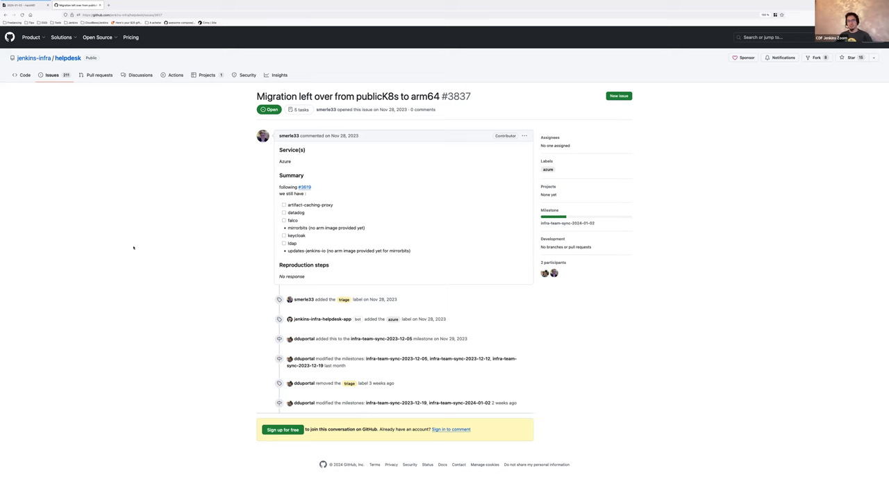
Add bullets "Nothing to report" and "Workload to be spread across team mebers along the way" under the publicK8s to arm64 migration item in the notes
{"action": "key", "text": "ctrl+shift+Tab"}
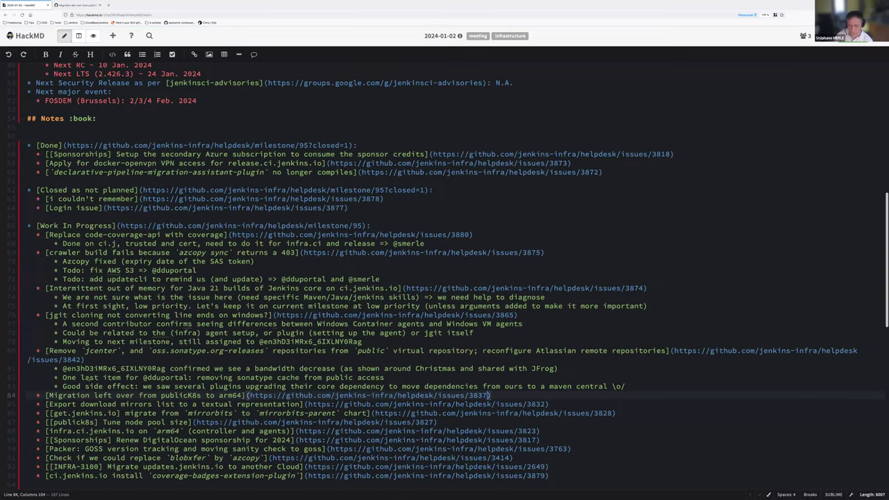
{"action": "key", "text": "End"}
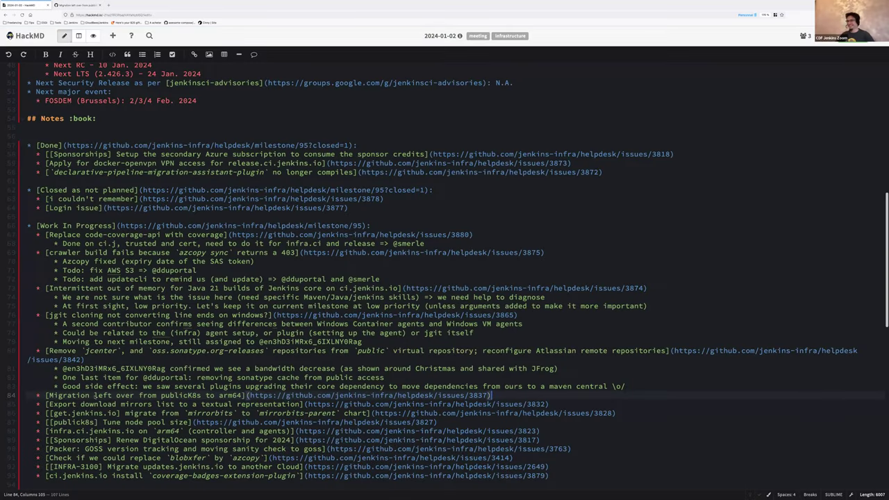
{"action": "key", "text": "Return"}
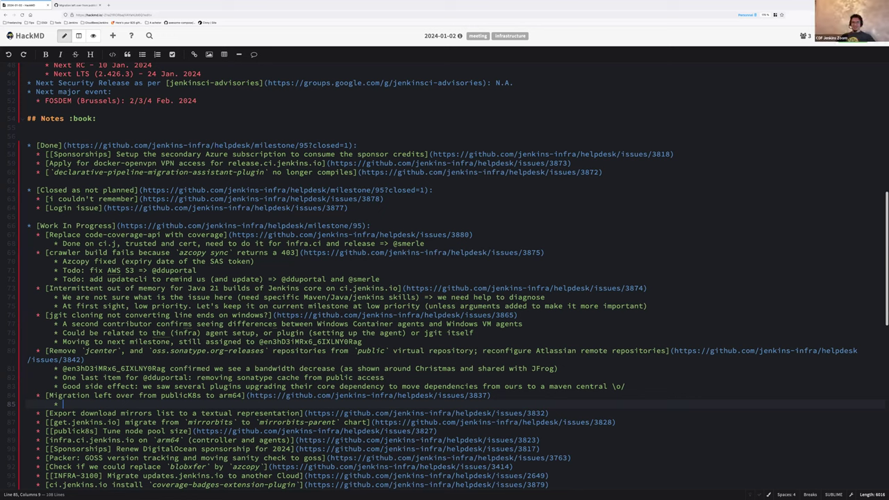
{"action": "type", "text": "Nothing to report"}
{"action": "key", "text": "Return"}
{"action": "type", "text": "Workload to "}
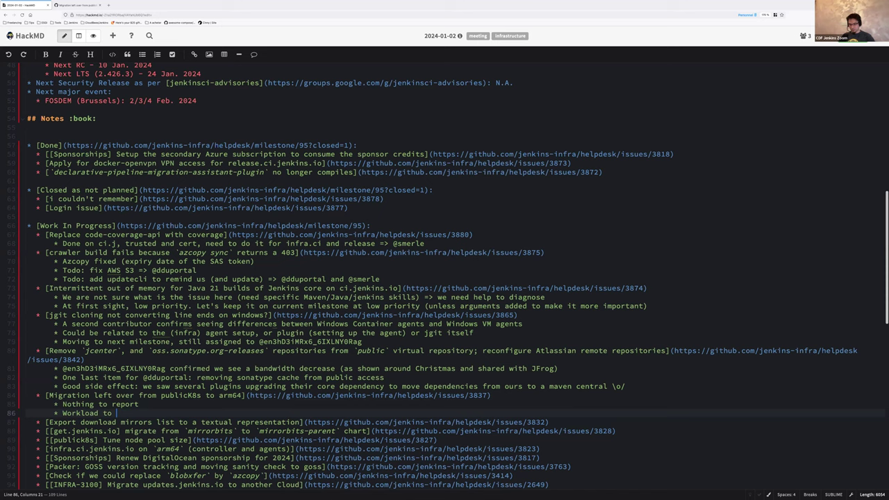
{"action": "type", "text": "be spread across team mebers along the way"}
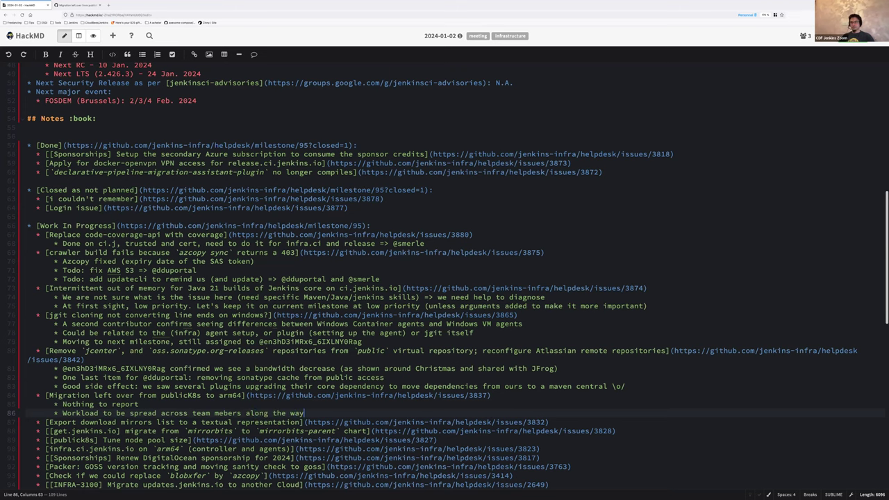
Copy the link of the download mirrors list item, issue 3832, from the notes and load it in the GitHub tab
{"action": "key", "text": "ctrl+Tab"}
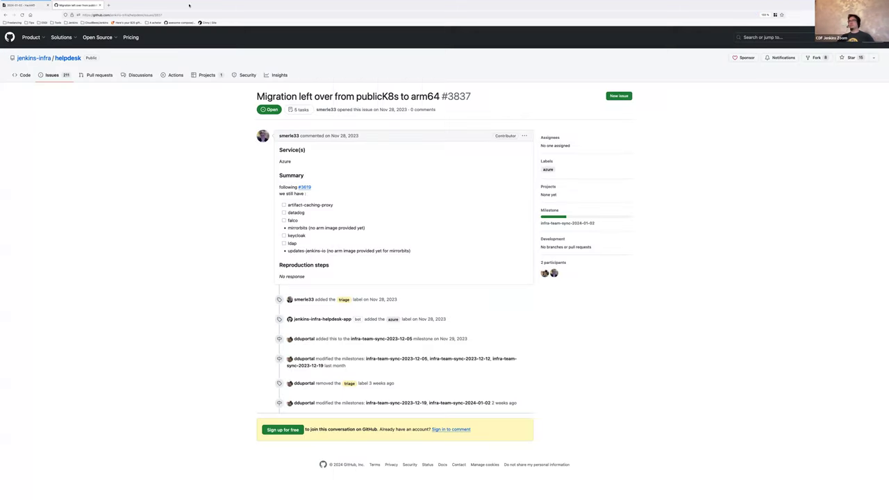
{"action": "left_click", "coordinate": [19, 3]}
{"action": "key", "text": "Escape"}
{"action": "key", "text": "ctrl+Tab"}
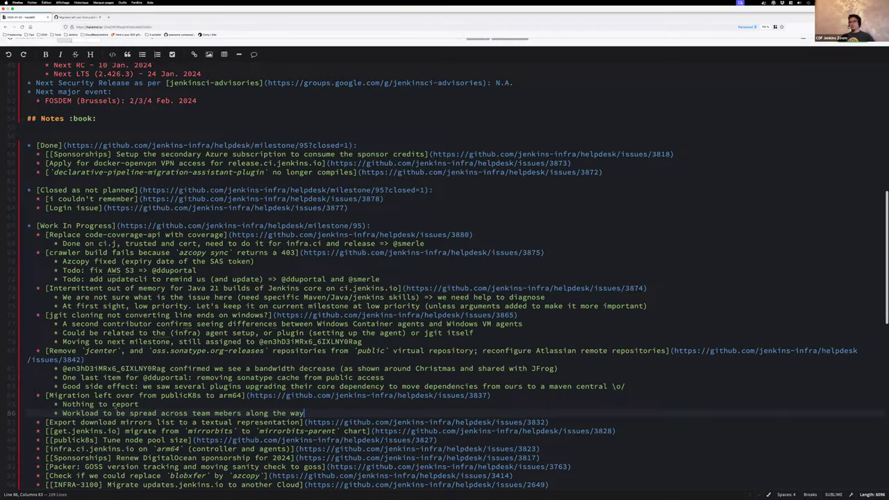
{"action": "scroll", "coordinate": [123, 389], "scroll_direction": "down", "scroll_amount": 2}
{"action": "left_click", "coordinate": [122, 389]}
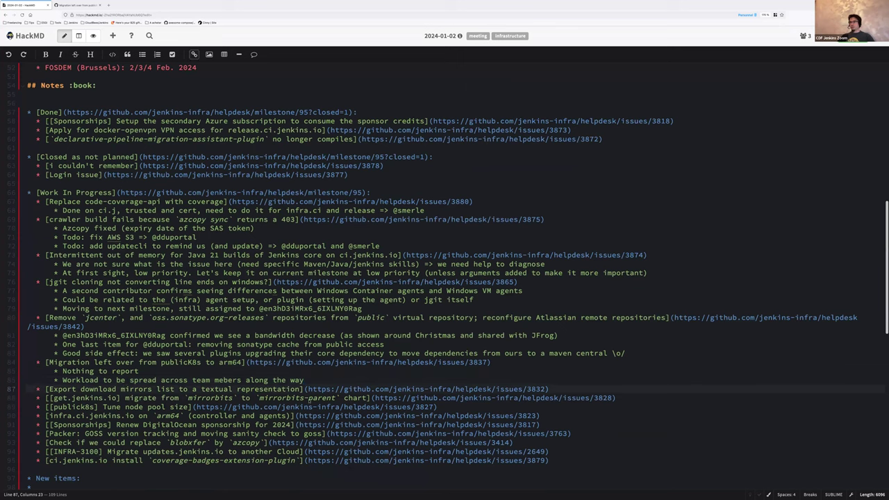
{"action": "left_click", "coordinate": [305, 389]}
{"action": "left_click_drag", "start_coordinate": [307, 389], "coordinate": [548, 390]}
{"action": "key", "text": "ctrl+c"}
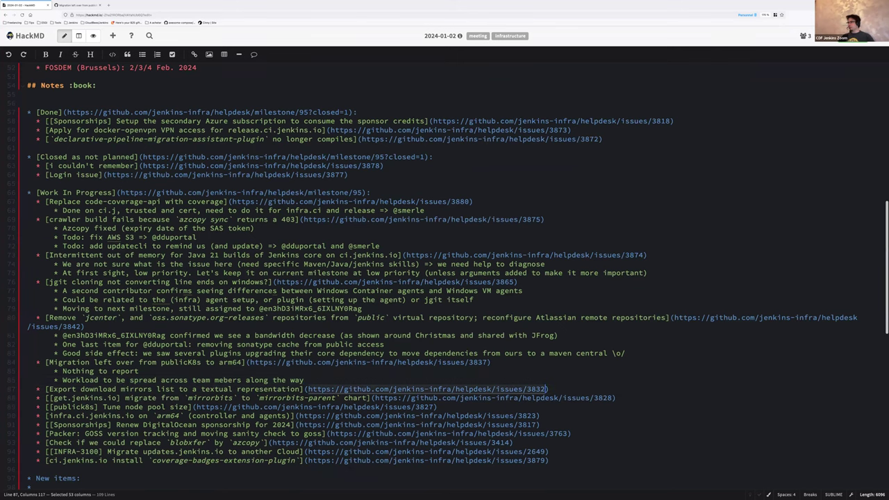
{"action": "key", "text": "ctrl+Tab"}
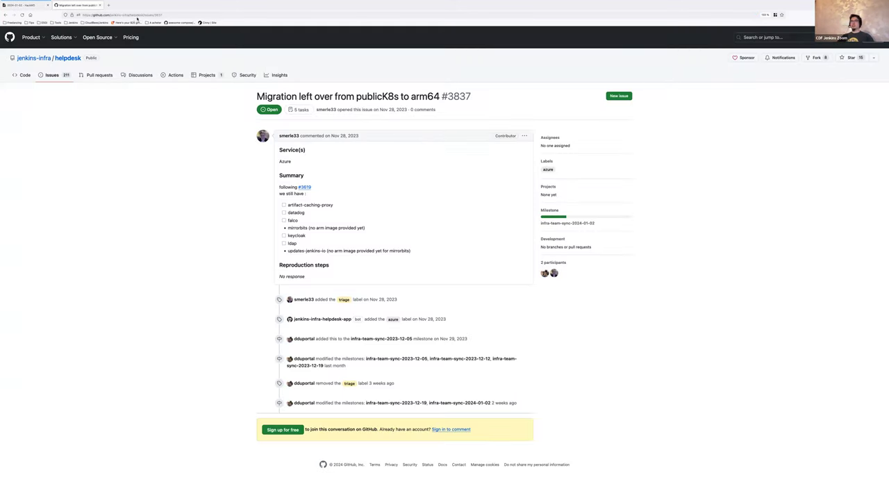
{"action": "left_click", "coordinate": [137, 14]}
{"action": "key", "text": "ctrl+v"}
{"action": "key", "text": "Return"}
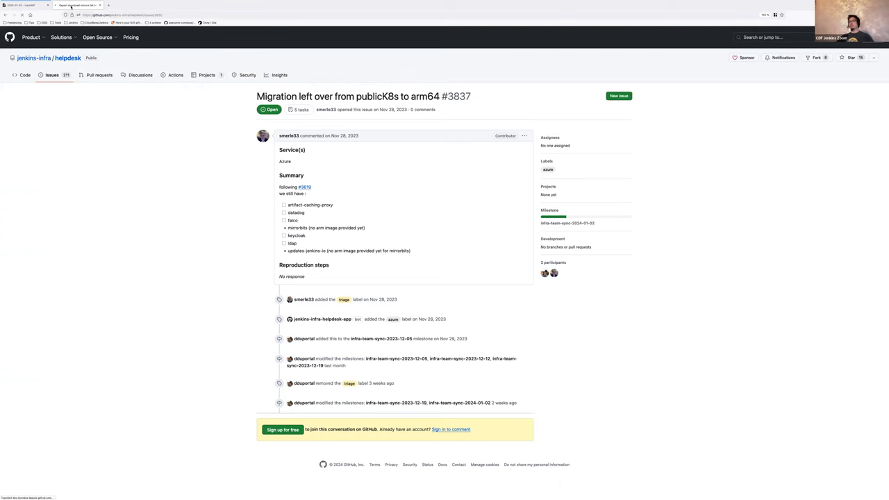
Reopen issue 3832 in a new Personal container tab and close the original tab
{"action": "right_click", "coordinate": [71, 6]}
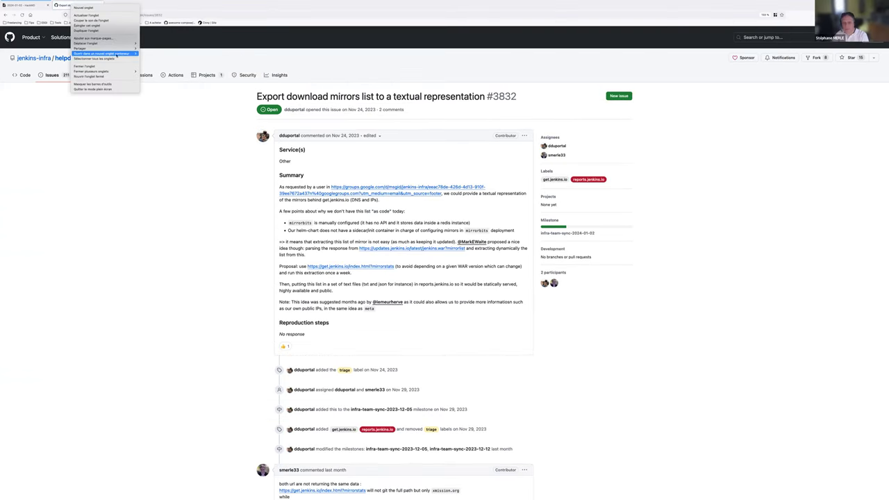
{"action": "mouse_move", "coordinate": [117, 54]}
{"action": "left_click", "coordinate": [152, 54]}
{"action": "left_click", "coordinate": [99, 4]}
Review the discussion of issue 3832 and set its milestone to infra-team-sync-2024-01-09
{"action": "scroll", "coordinate": [99, 236], "scroll_direction": "down", "scroll_amount": 3}
{"action": "scroll", "coordinate": [100, 236], "scroll_direction": "down", "scroll_amount": 20}
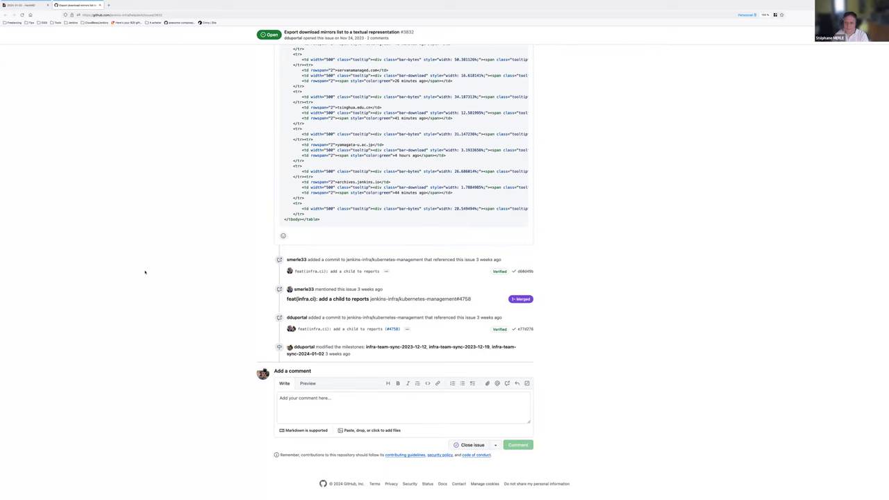
{"action": "scroll", "coordinate": [145, 272], "scroll_direction": "up", "scroll_amount": 20}
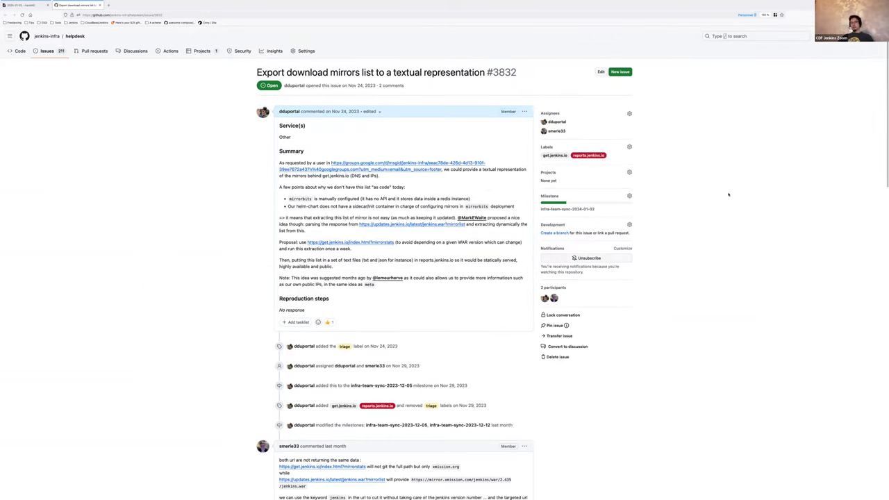
{"action": "left_click", "coordinate": [629, 195]}
{"action": "left_click", "coordinate": [580, 271]}
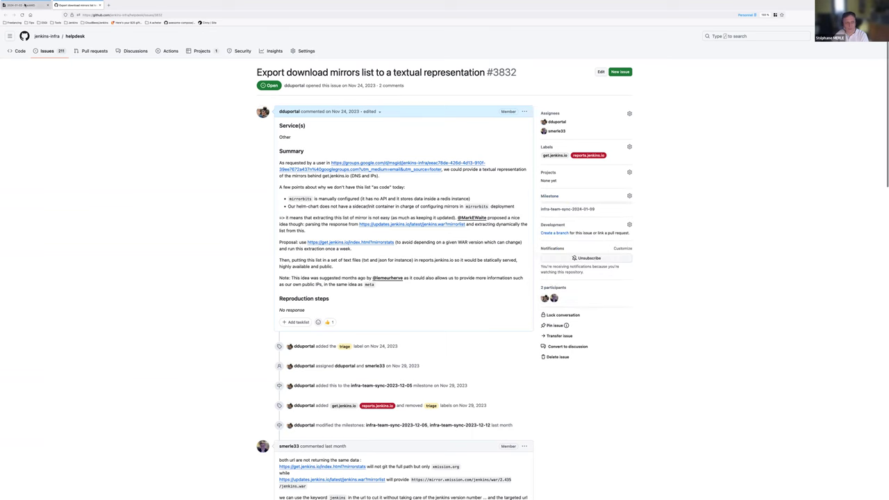
Add the sub-bullet "We have a textual representation" under the export download mirrors list item in the notes
{"action": "key", "text": "ctrl+shift+Tab"}
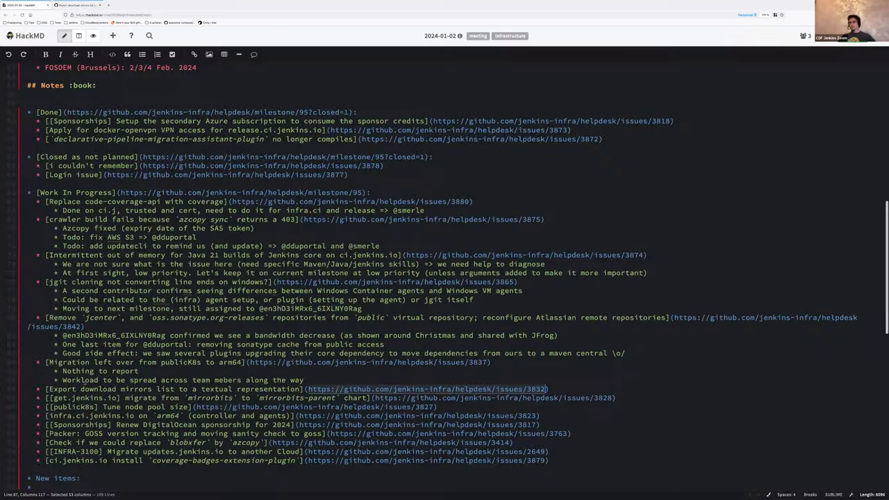
{"action": "key", "text": "End"}
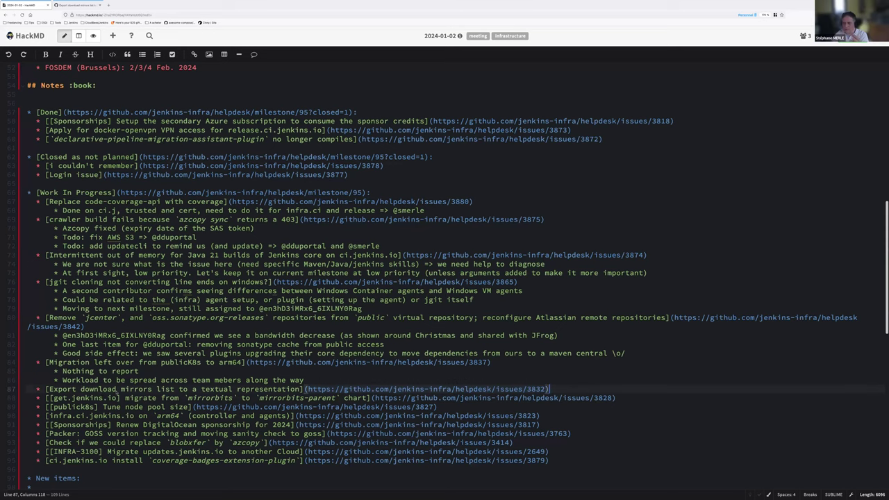
{"action": "key", "text": "Return"}
{"action": "key", "text": "Tab"}
{"action": "type", "text": "We h"}
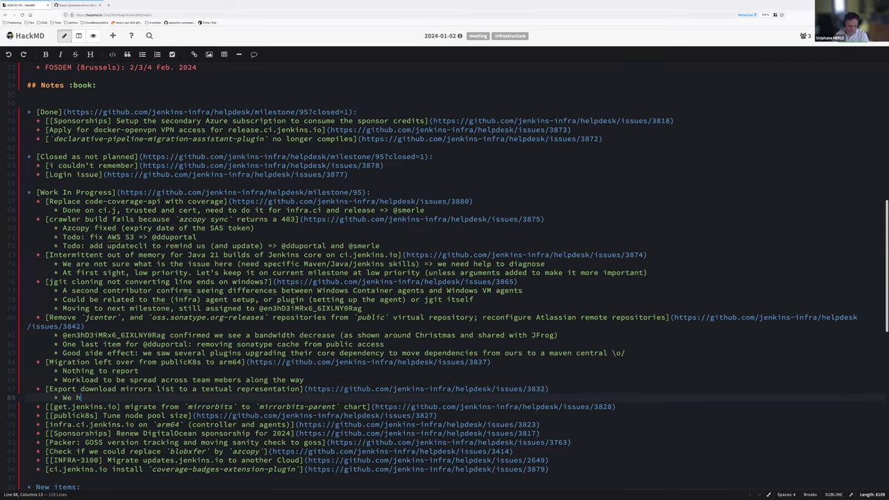
{"action": "type", "text": "ave a textual r"}
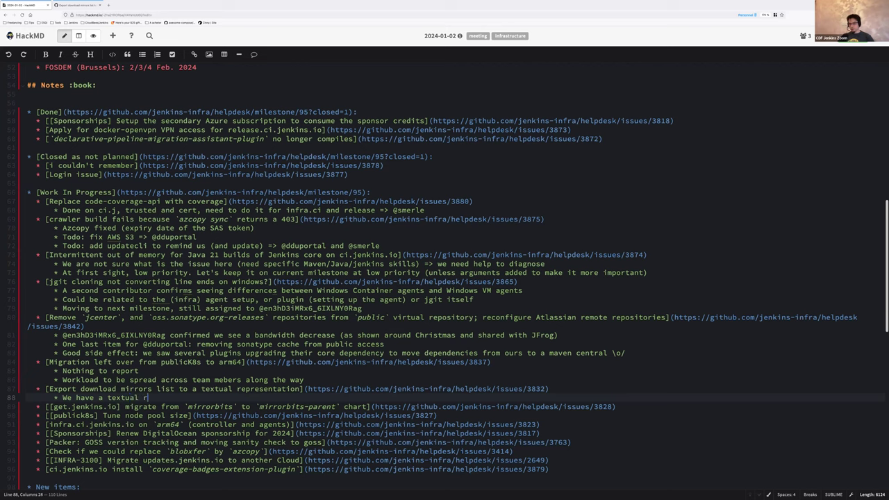
{"action": "type", "text": "epresentation"}
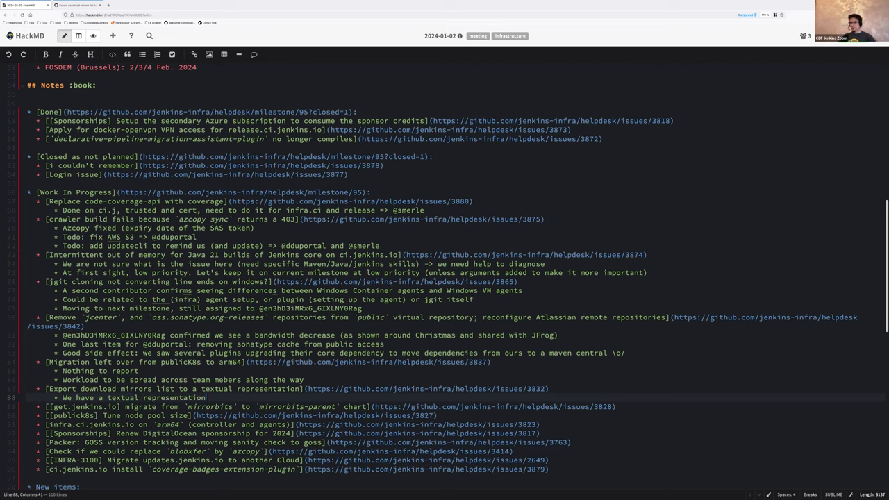
Add two more sub-bullets to the mirrors list item: "Need to convert to JSON" and "Low priority"
{"action": "key", "text": "Return"}
{"action": "type", "text": "Need to conver"}
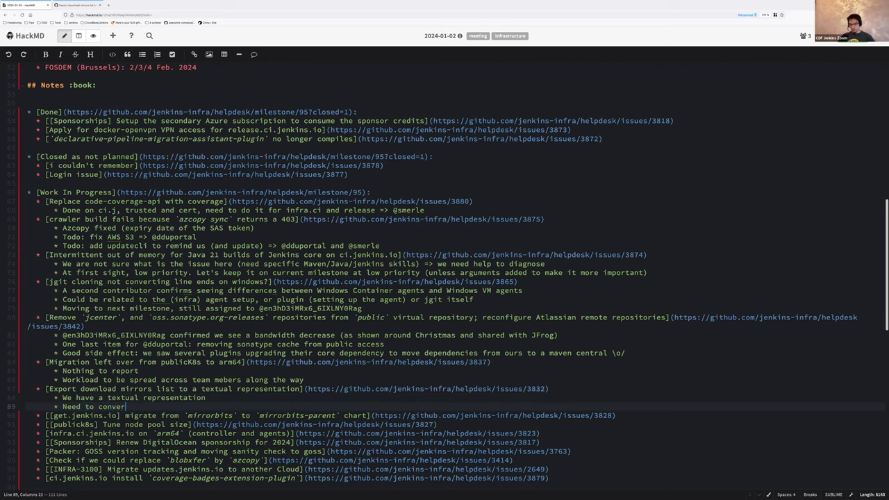
{"action": "type", "text": "t to JSON"}
{"action": "key", "text": "Return"}
{"action": "type", "text": "L"}
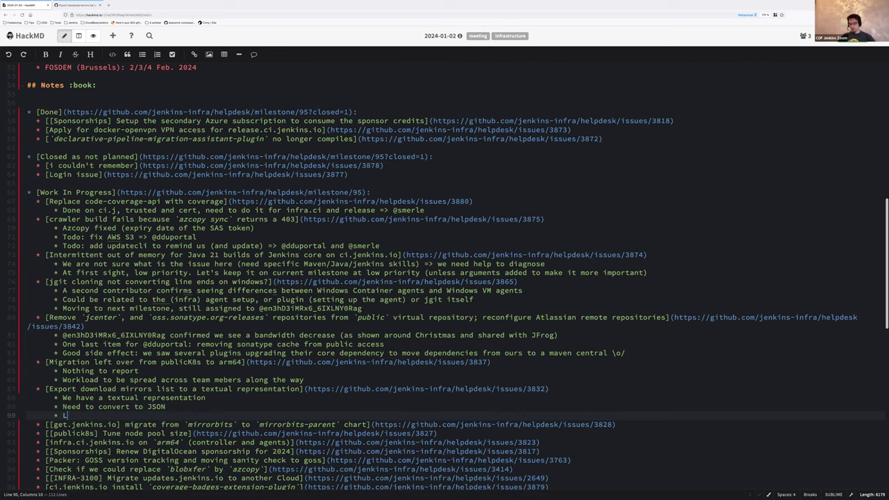
{"action": "type", "text": "ow priority"}
Add the sub-bullet "Nothing to report" under the get.jenkins.io migration to the mirrorbits-parent chart
{"action": "left_click", "coordinate": [615, 425]}
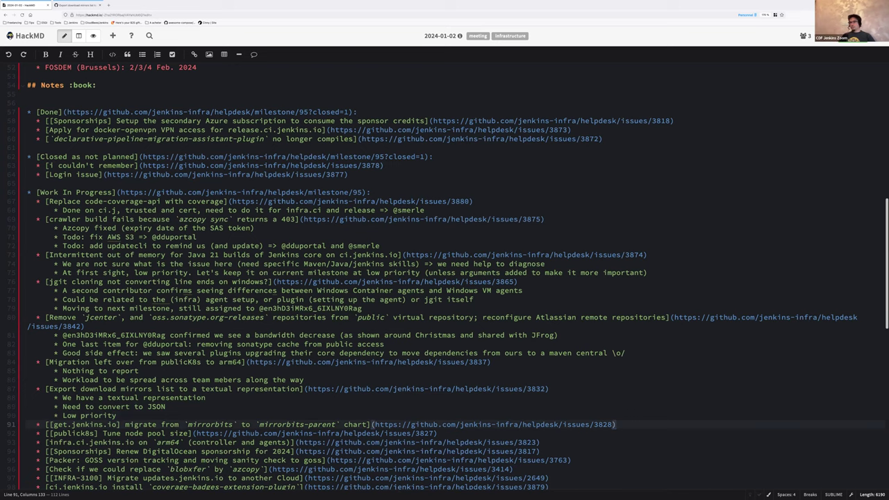
{"action": "key", "text": "Return"}
{"action": "key", "text": "Tab"}
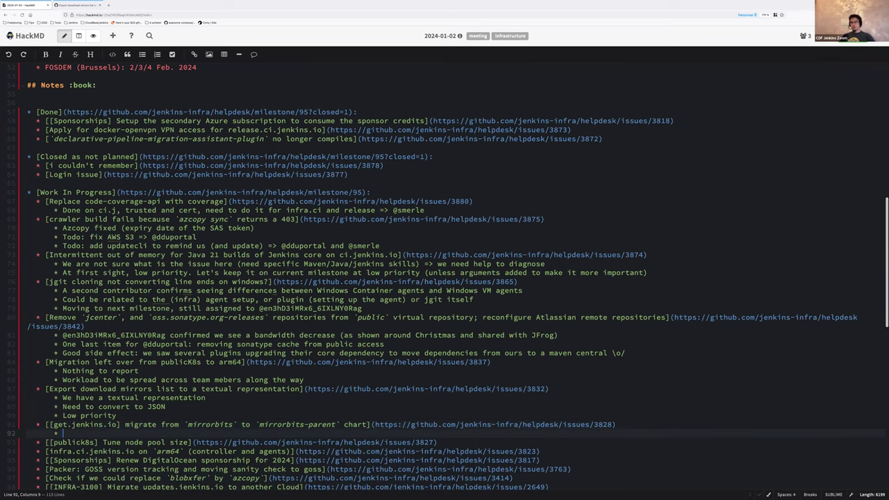
{"action": "scroll", "coordinate": [206, 417], "scroll_direction": "down", "scroll_amount": 2}
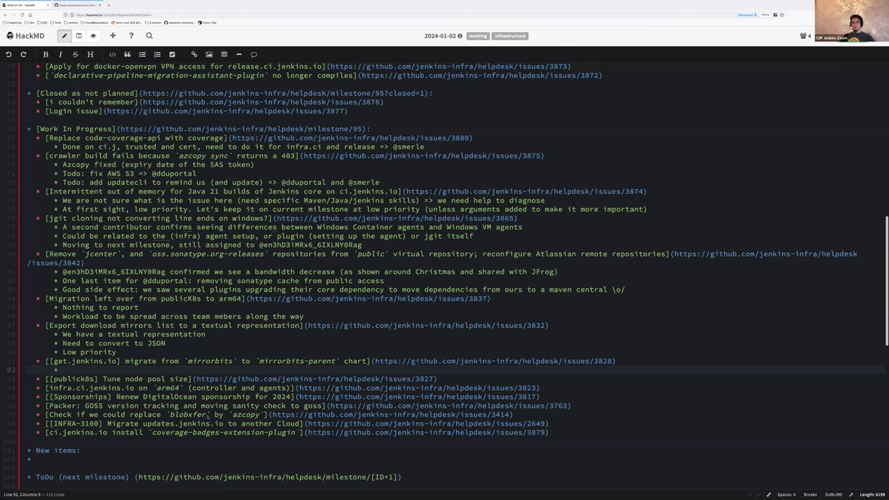
{"action": "type", "text": "Nothing to r"}
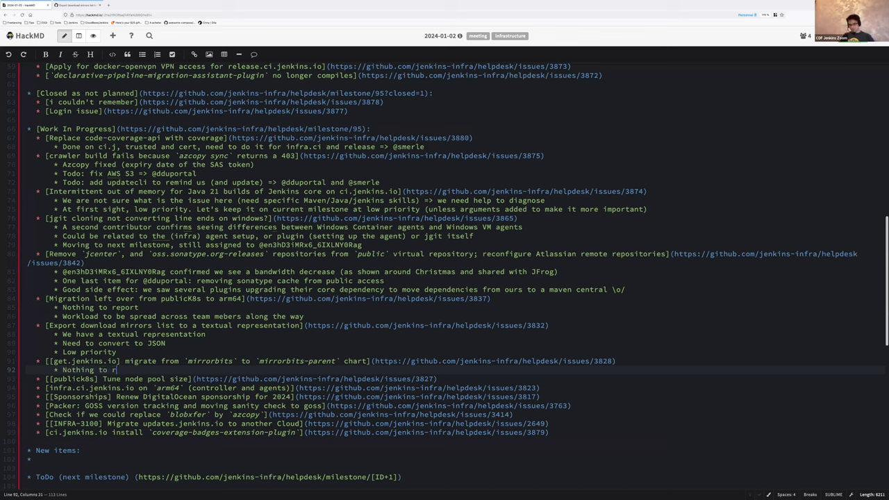
{"action": "type", "text": "eport ("}
{"action": "key", "text": "BackSpace"}
{"action": "key", "text": "BackSpace"}
Add a second get.jenkins.io sub-bullet, "Proposal to do it Thursday morning (4 Jan. 2024) =>", followed by a mention of the responsible team member
{"action": "key", "text": "Return"}
{"action": "type", "text": "Pro"}
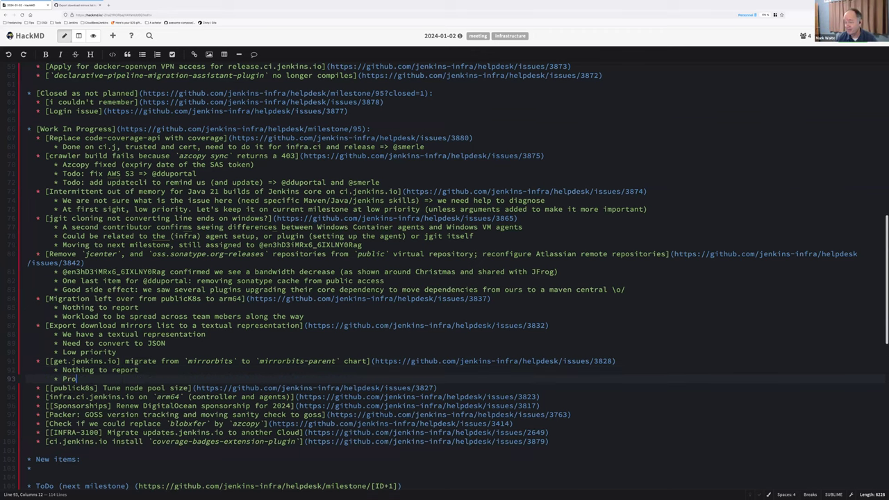
{"action": "type", "text": "posal to do i"}
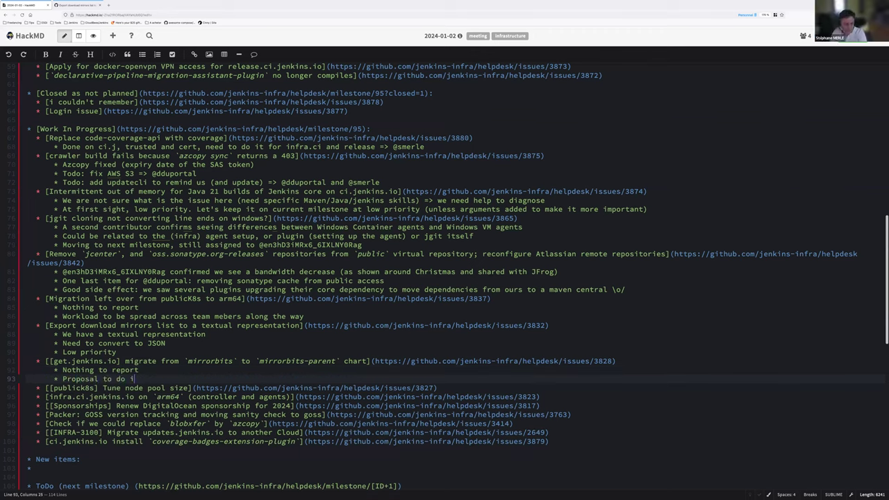
{"action": "type", "text": "t Thursday morning (4 Jan. 2024) => @ddu"}
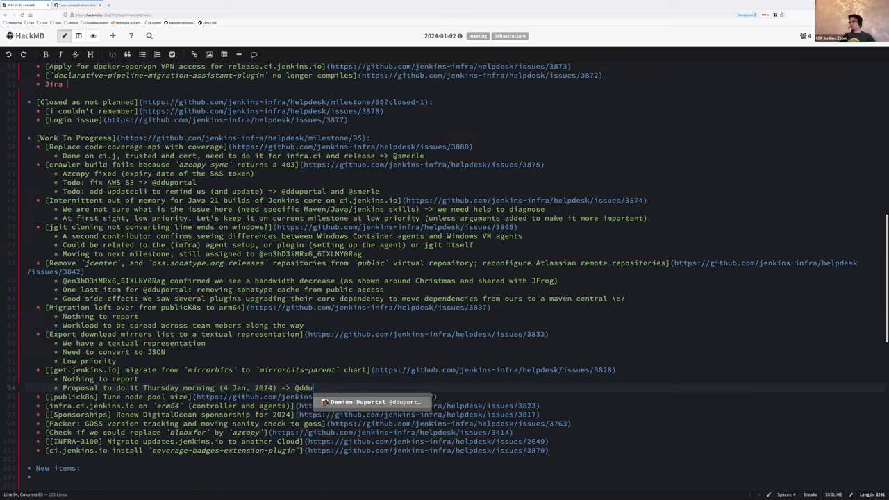
{"action": "key", "text": "Return"}
Insert an empty sub-bullet under the "[publick8s] Tune node pool size" item
{"action": "left_click", "coordinate": [438, 396]}
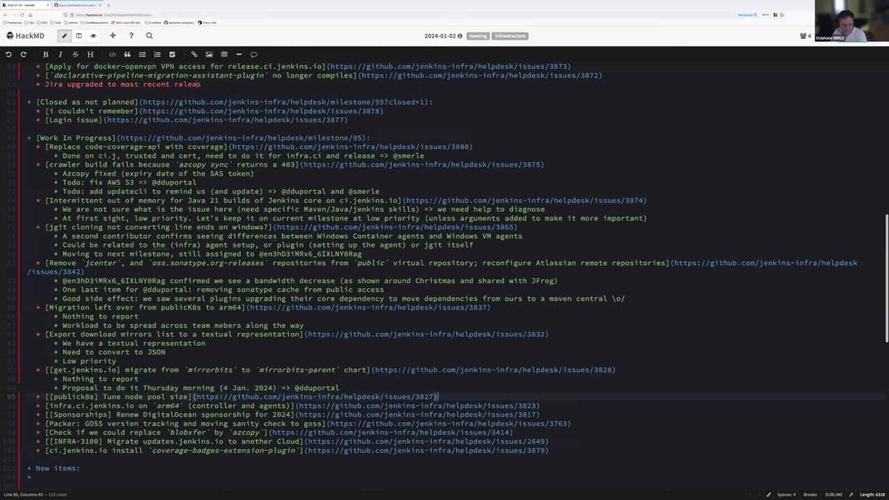
{"action": "key", "text": "Return"}
{"action": "key", "text": "Tab"}
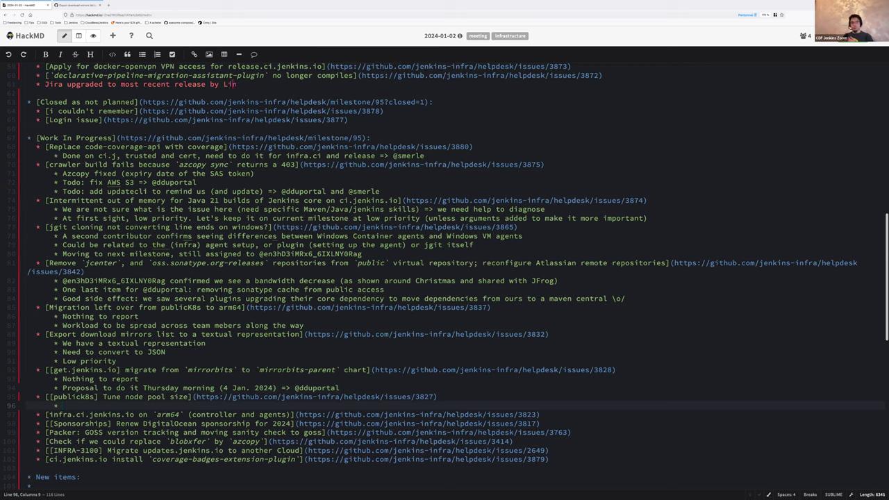
{"action": "key", "text": "BackSpace"}
{"action": "key", "text": "BackSpace"}
{"action": "key", "text": "BackSpace"}
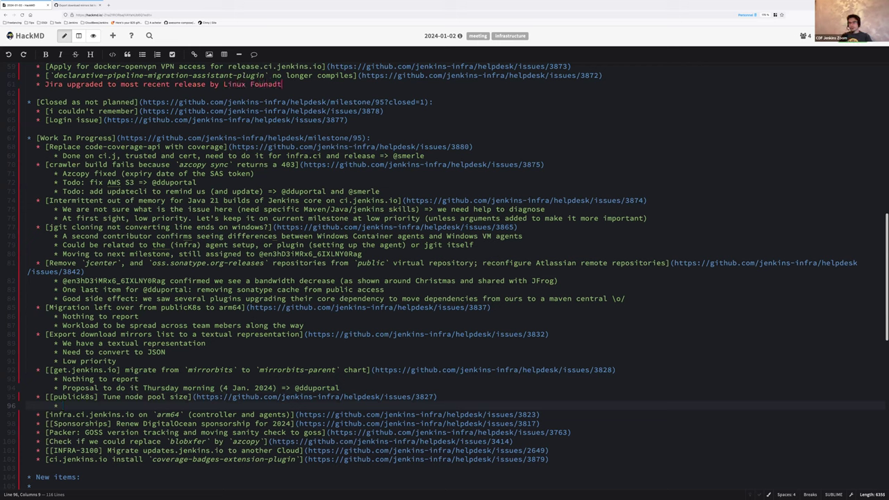
{"action": "type", "text": "dation ([status]() and developer list"}
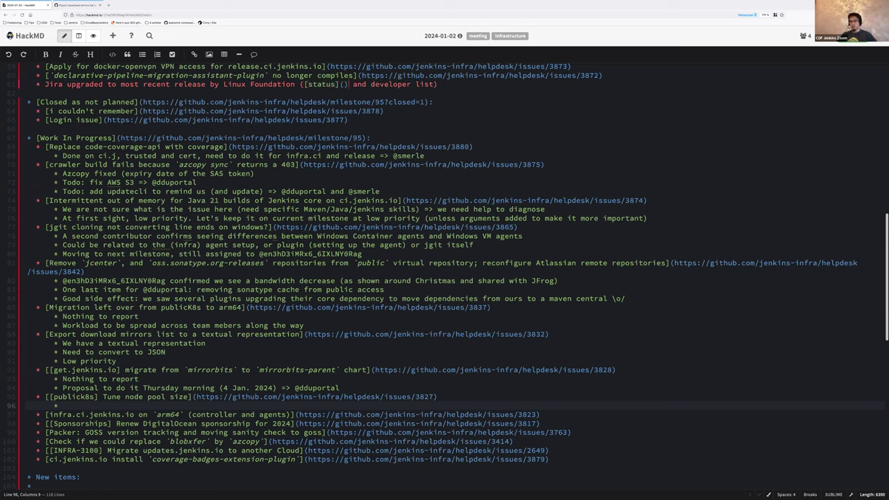
{"action": "left_click", "coordinate": [61, 379]}
Add the sub-bullets "Nothing to report" and "To do tomorrow (Wednesday 3 Jan.)" under the [publick8s] Tune node pool size item
{"action": "left_click", "coordinate": [132, 405]}
{"action": "type", "text": "Nothing to report"}
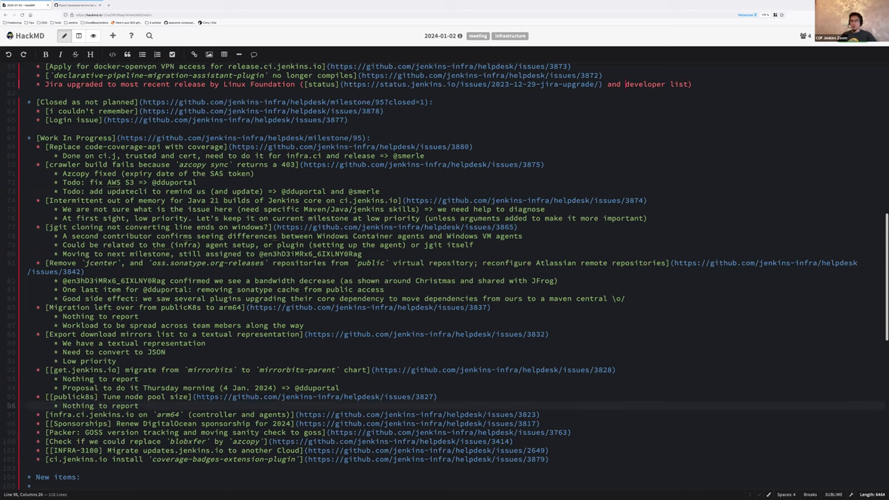
{"action": "key", "text": "Return"}
{"action": "type", "text": "To "}
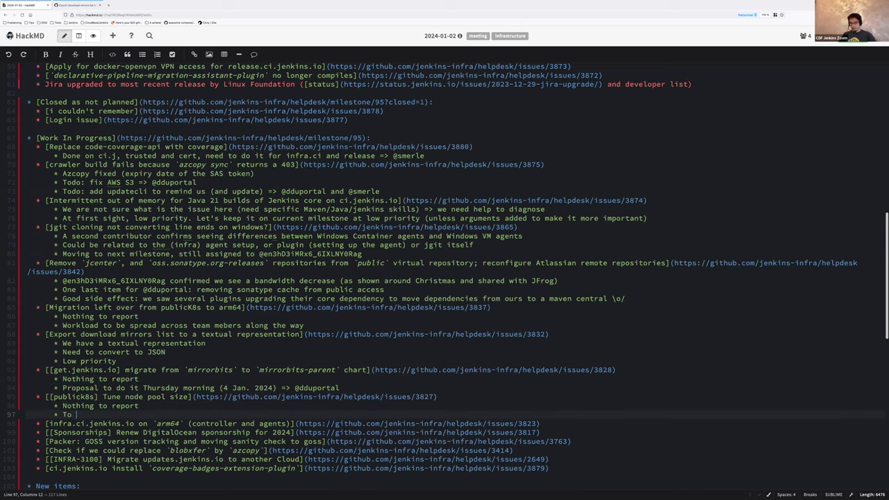
{"action": "type", "text": "do tomorrow (Wednes"}
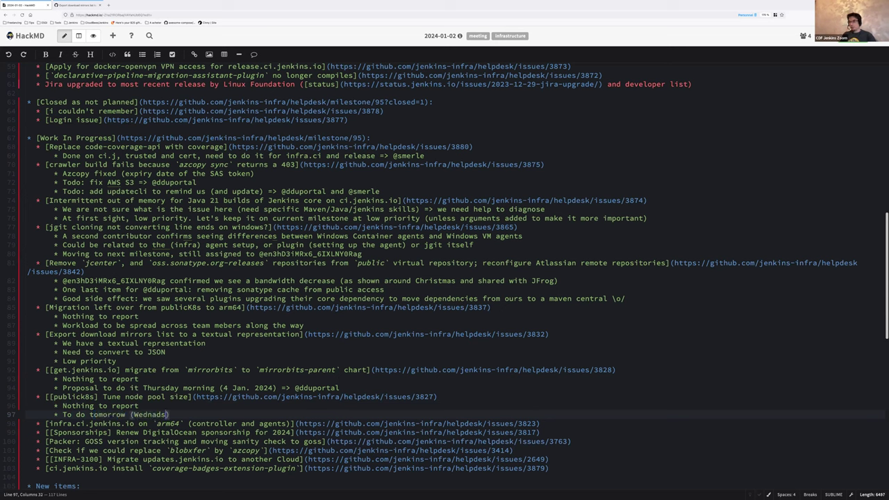
{"action": "key", "text": "BackSpace"}
{"action": "key", "text": "BackSpace"}
{"action": "type", "text": "esday 3 Jan.)"}
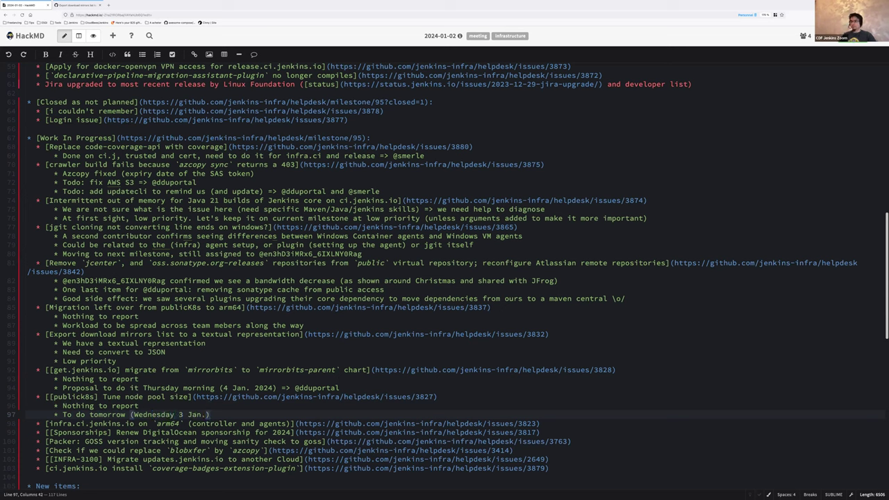
Insert an empty sub-bullet under the "infra.ci.jenkins.io on arm64 (controller and agents)" item
{"action": "key", "text": "Down"}
{"action": "key", "text": "End"}
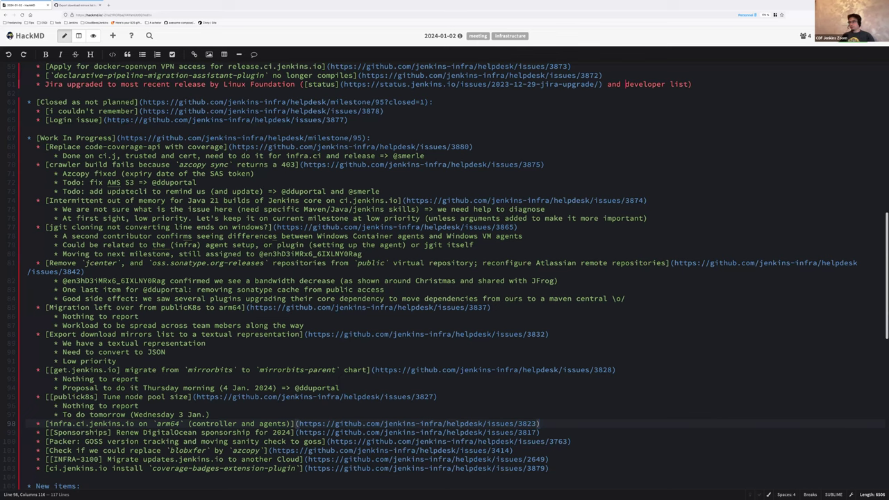
{"action": "key", "text": "Return"}
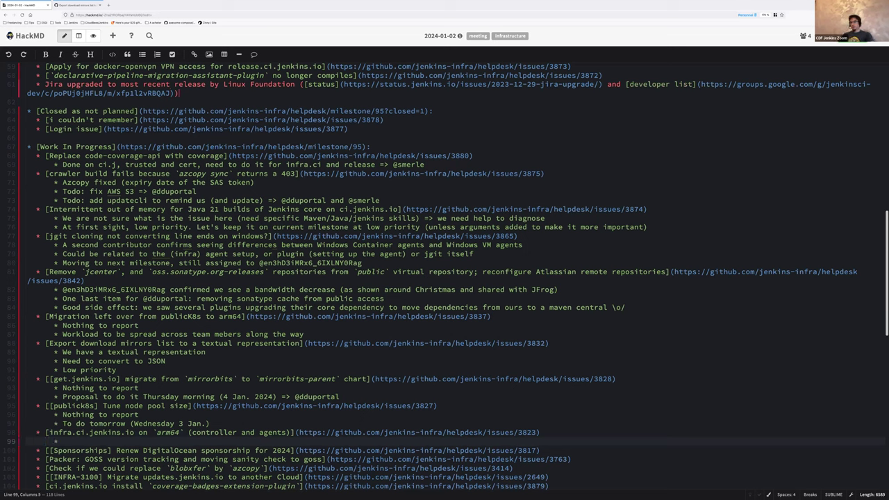
Open the linked GitHub issue for infra.ci.jenkins.io on arm64, review its latest status comment and description, and return to the notes
{"action": "scroll", "coordinate": [138, 408], "scroll_direction": "down", "scroll_amount": 2}
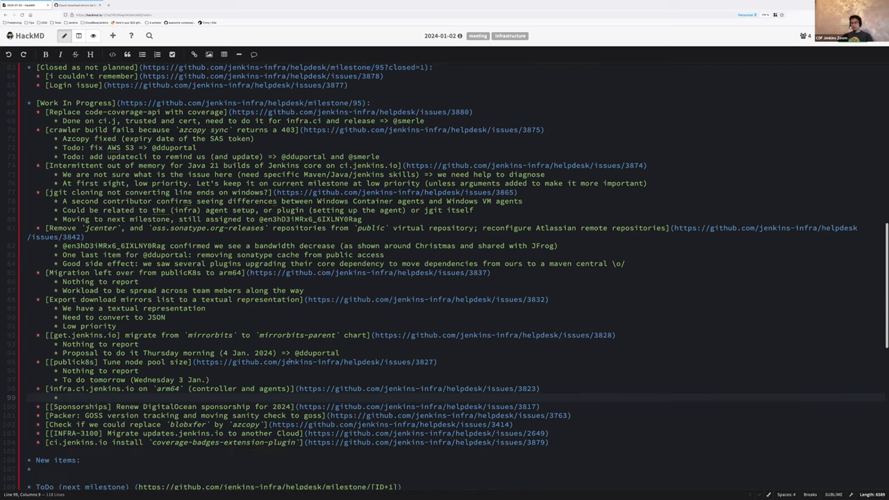
{"action": "left_click", "coordinate": [297, 388]}
{"action": "left_click_drag", "start_coordinate": [297, 388], "coordinate": [537, 389]}
{"action": "key", "text": "ctrl+c"}
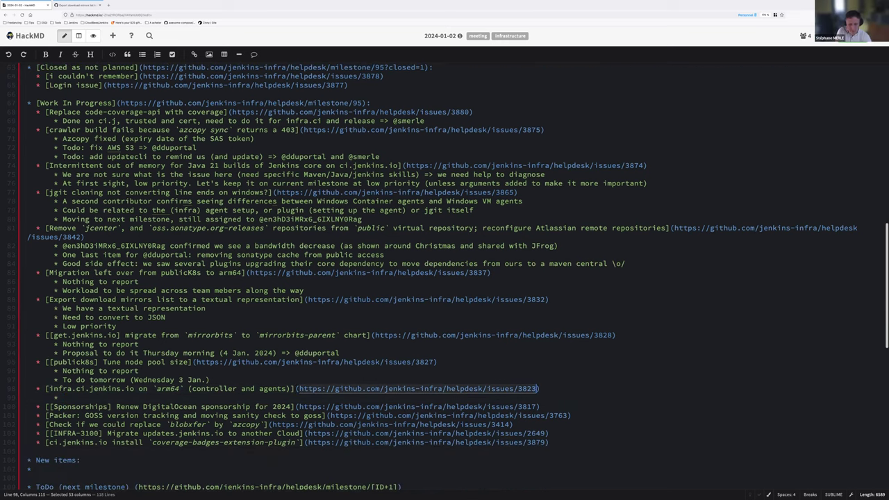
{"action": "left_click", "coordinate": [76, 5]}
{"action": "left_click", "coordinate": [100, 14]}
{"action": "key", "text": "ctrl+v"}
{"action": "key", "text": "Return"}
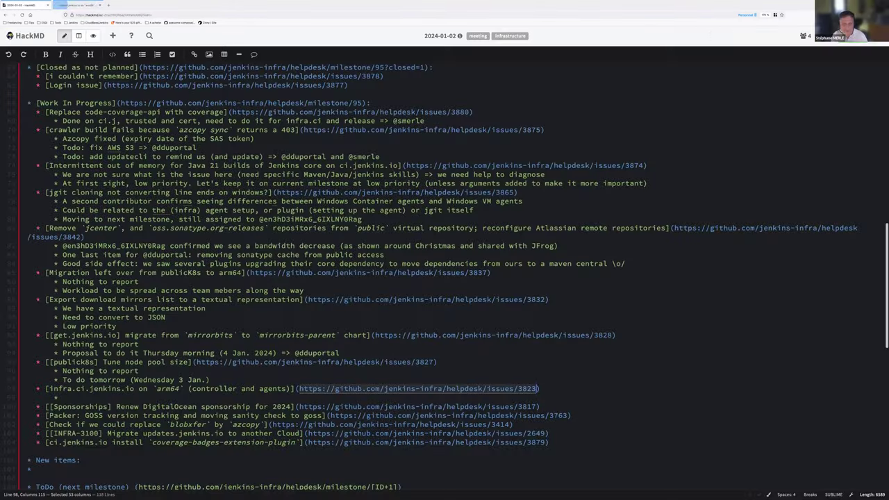
{"action": "scroll", "coordinate": [228, 212], "scroll_direction": "down", "scroll_amount": 20}
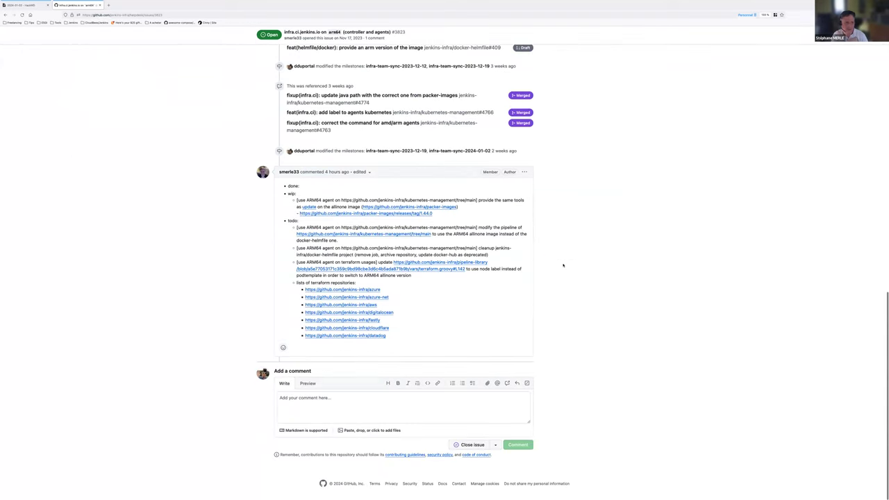
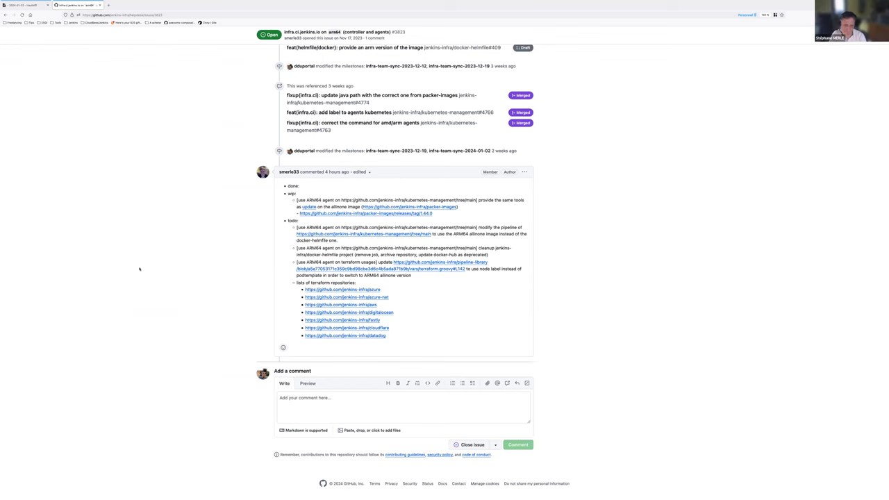
{"action": "scroll", "coordinate": [139, 268], "scroll_direction": "up", "scroll_amount": 1}
{"action": "scroll", "coordinate": [139, 269], "scroll_direction": "up", "scroll_amount": 20}
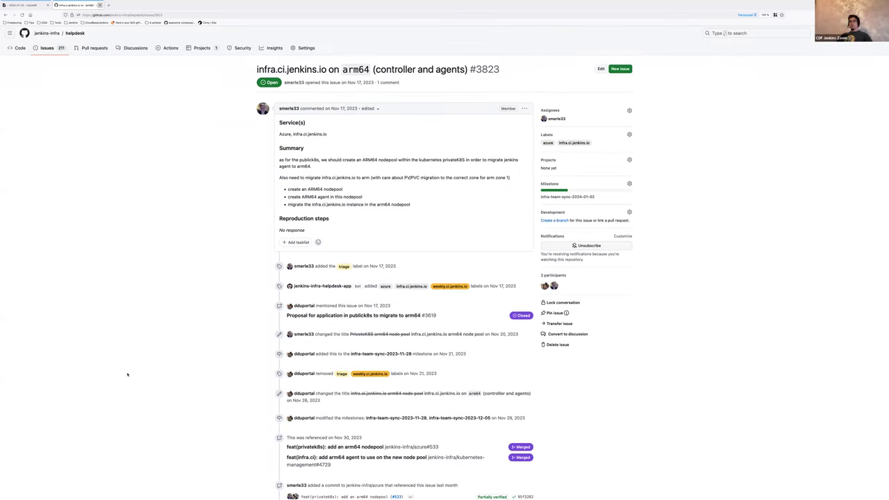
{"action": "key", "text": "ctrl+w"}
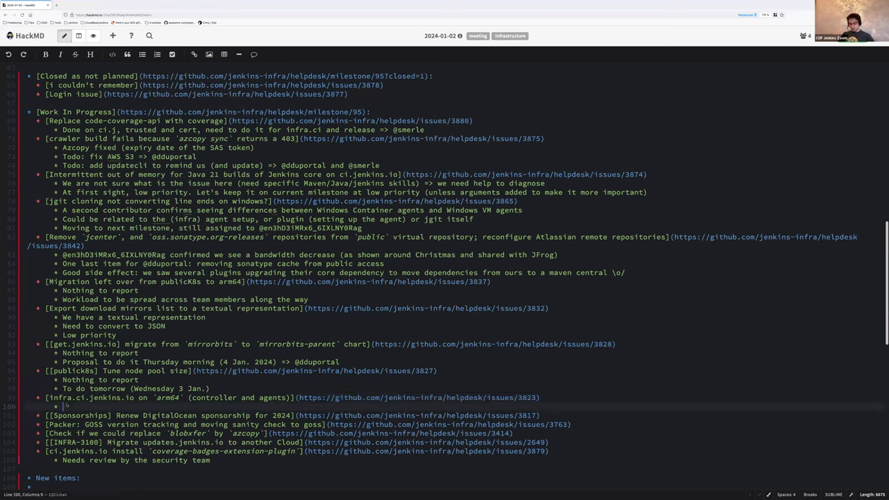
Fill the sub-bullet under the infra.ci.jenkins.io arm64 item with "Docker Helmfile ready to be replaced by all in one"
{"action": "type", "text": "Docker Helmfile ready "}
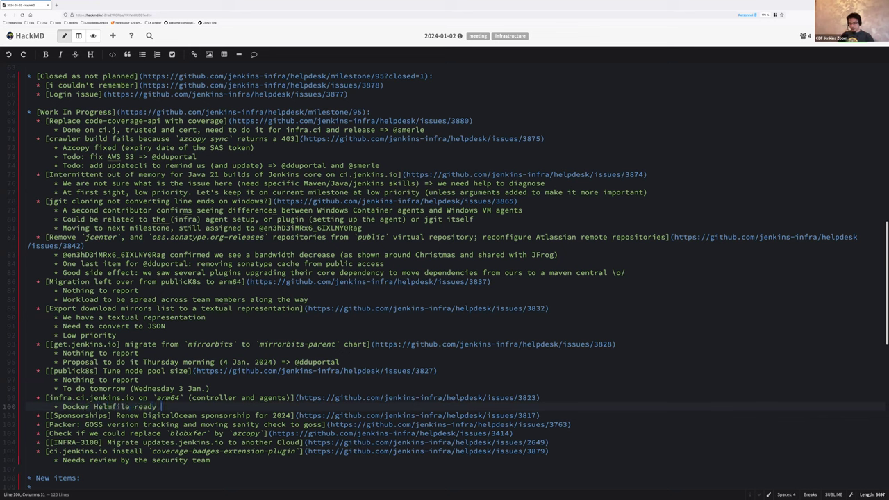
{"action": "type", "text": "to be replaced ()"}
{"action": "key", "text": "BackSpace"}
{"action": "type", "text": "by all in one"}
{"action": "key", "text": "Return"}
Add a second arm64 sub-bullet, "kubernetes-management is the next target for arm64 agents"
{"action": "type", "text": "kub"}
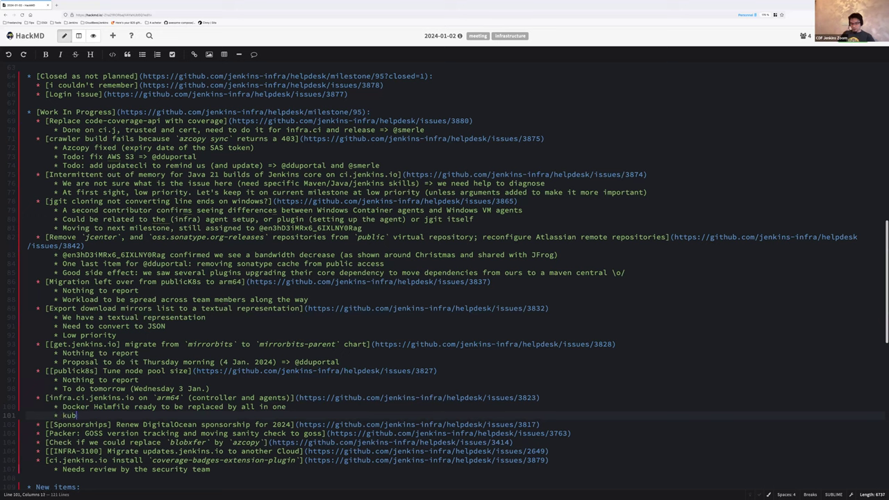
{"action": "type", "text": "ernetes-managemen"}
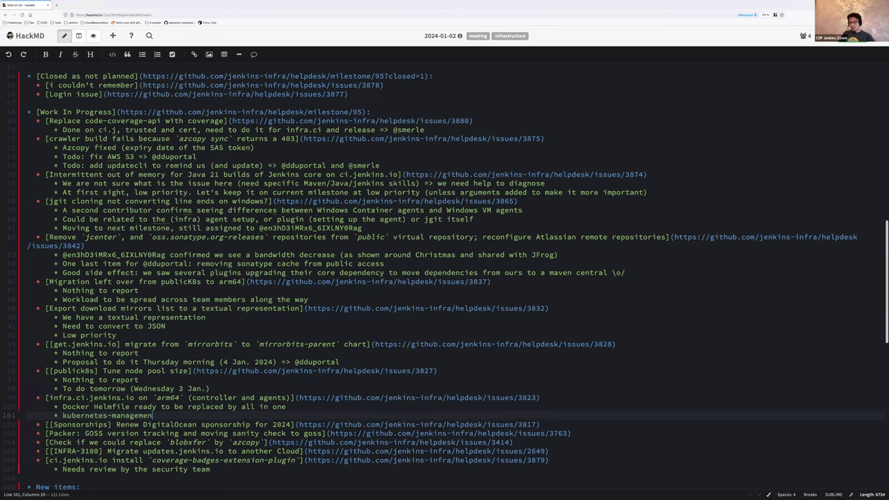
{"action": "type", "text": "t is the next target for arm"}
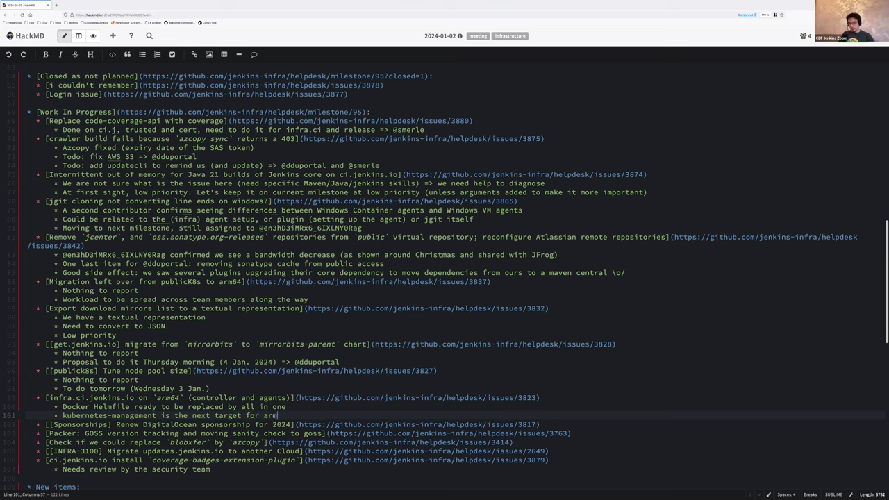
{"action": "type", "text": "64 agents"}
{"action": "key", "text": "Return"}
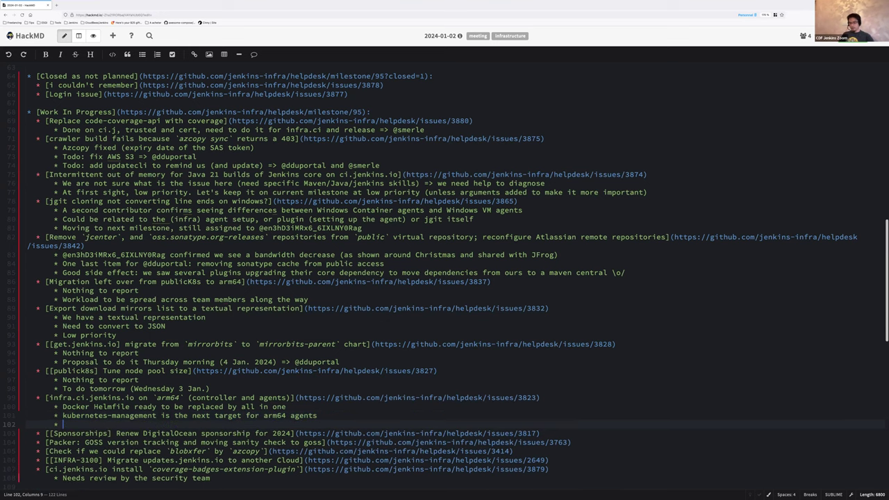
Add a third arm64 sub-bullet, "Then all terraform agents (involves a shared library change)"
{"action": "type", "text": "Then all terraform age"}
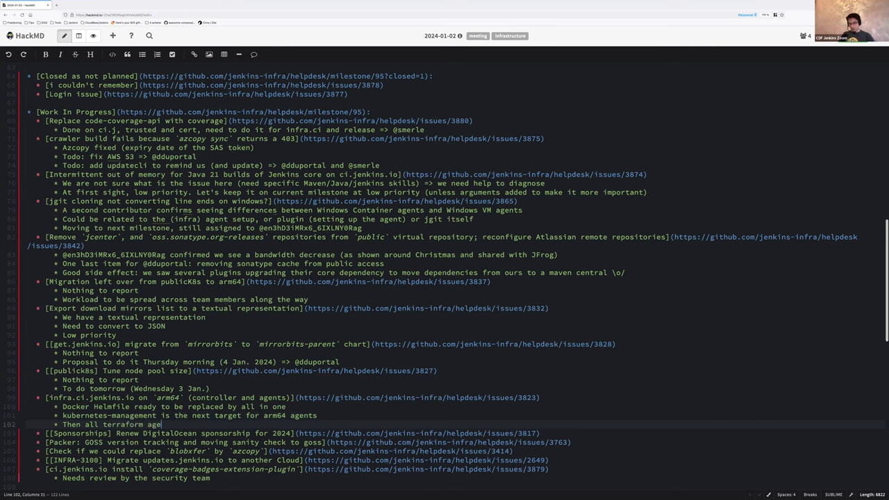
{"action": "type", "text": "nts (involves a shared libr"}
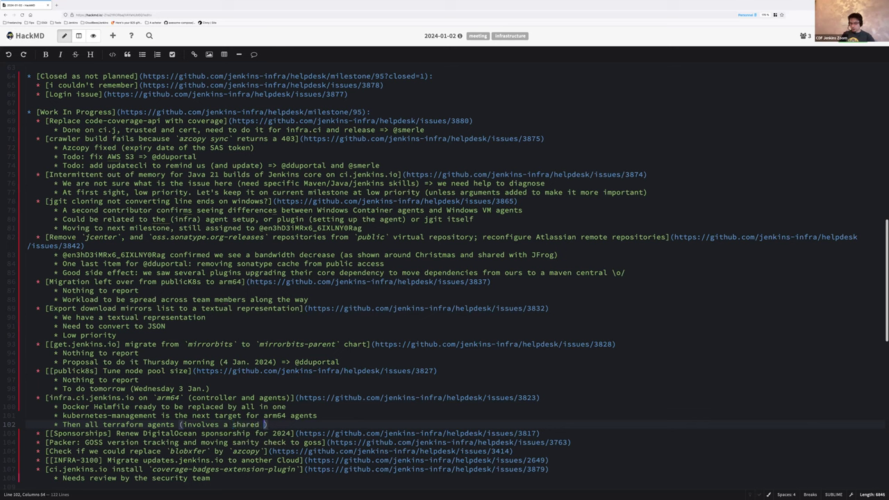
{"action": "type", "text": "ary cvhange"}
{"action": "key", "text": "End"}
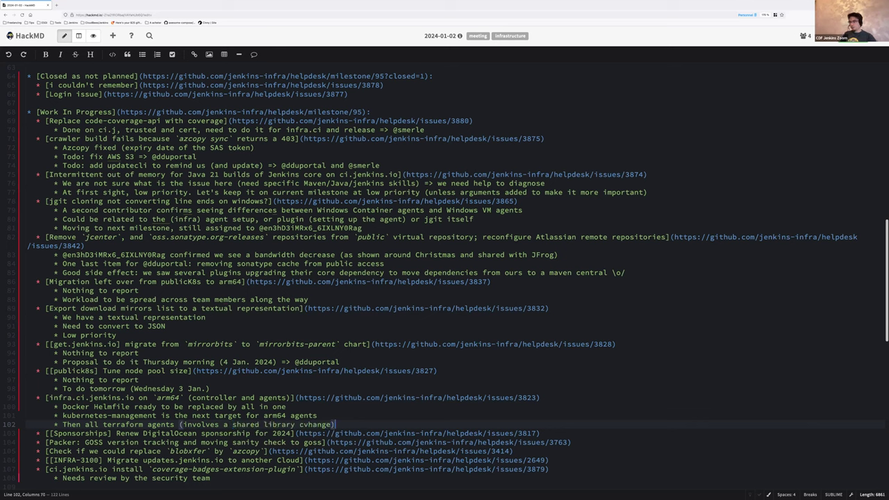
{"action": "left_click", "coordinate": [305, 424]}
{"action": "key", "text": "BackSpace"}
{"action": "key", "text": "End"}
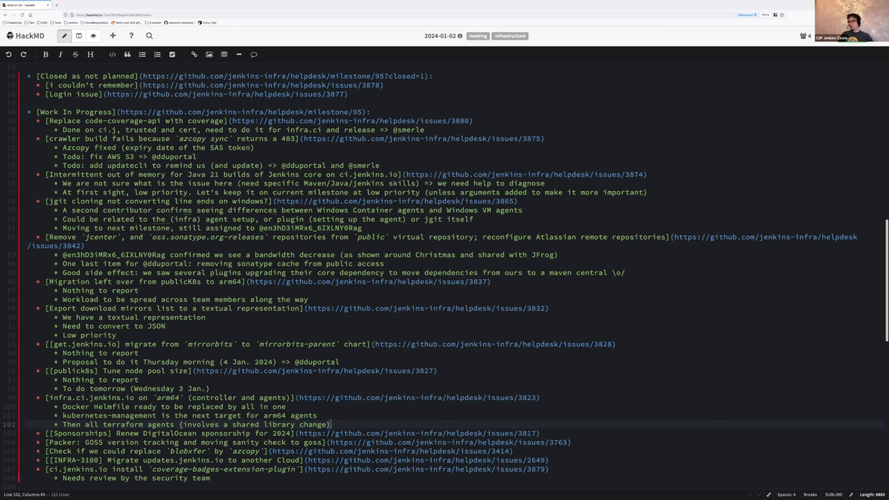
Select the issue URL in the DigitalOcean sponsorship renewal item
{"action": "key", "text": "Down"}
{"action": "key", "text": "Left"}
{"action": "key", "text": "Left"}
{"action": "key", "text": "Left"}
{"action": "key", "text": "Left"}
{"action": "key", "text": "Left"}
{"action": "key", "text": "Left"}
{"action": "key", "text": "Left"}
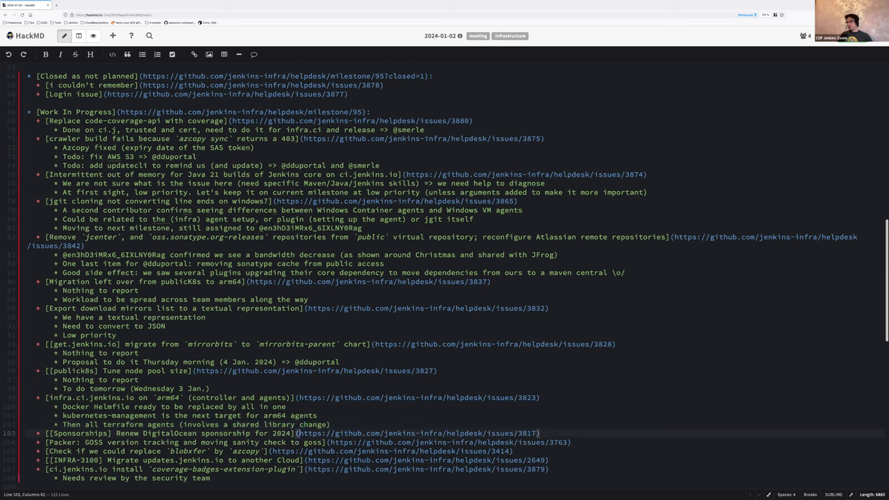
{"action": "key", "text": "shift+End"}
{"action": "key", "text": "shift+Left"}
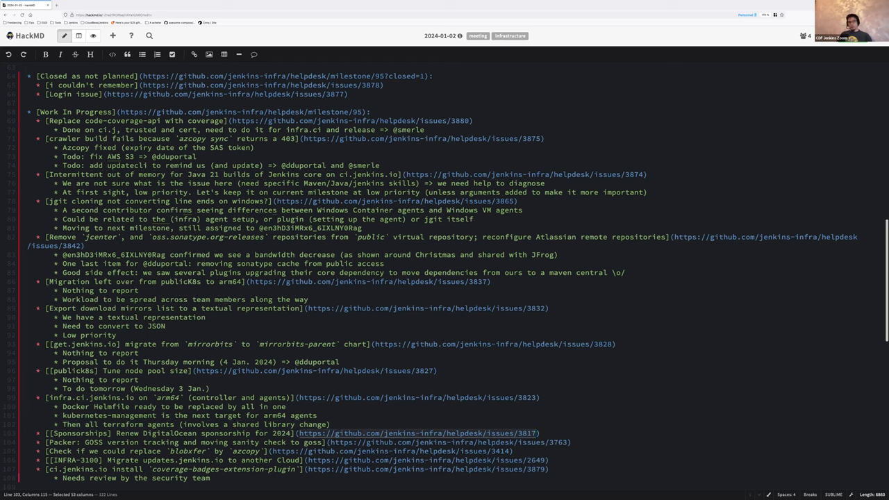
Add the sub-bullet "Do renewed our sponsorship for 2024" under the DigitalOcean sponsorship renewal item
{"action": "key", "text": "End"}
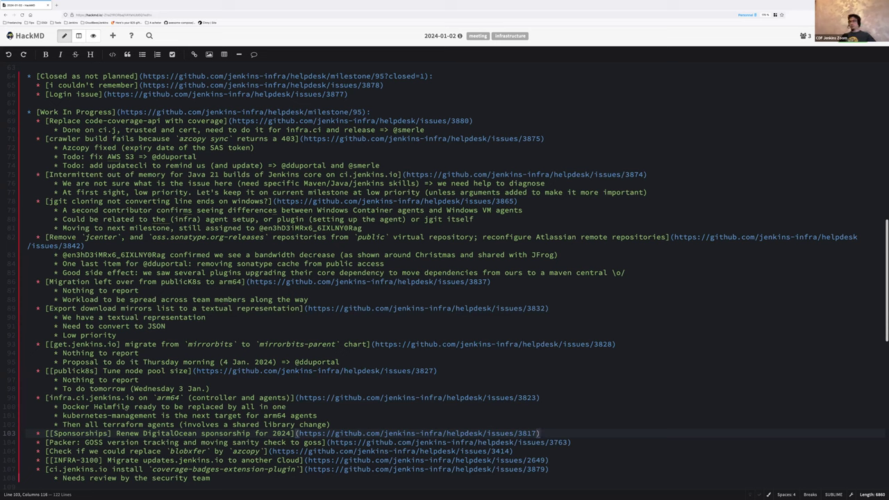
{"action": "key", "text": "Return"}
{"action": "key", "text": "Tab"}
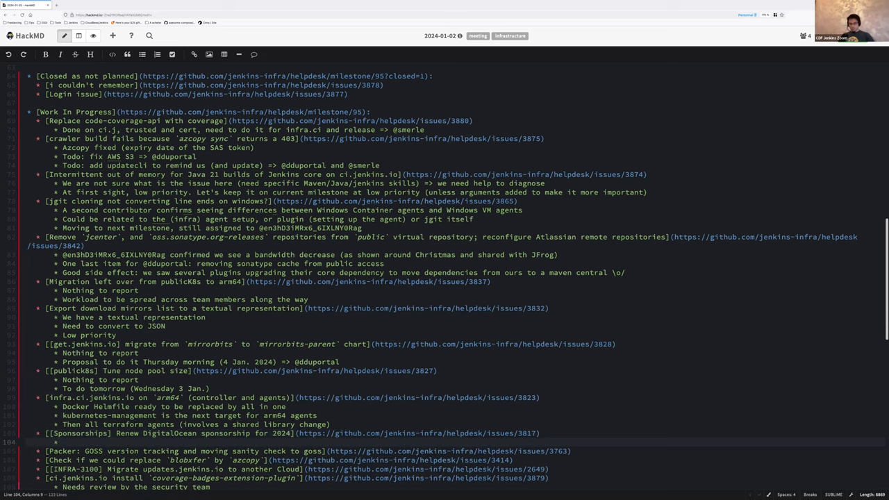
{"action": "type", "text": "Do renewed our spon"}
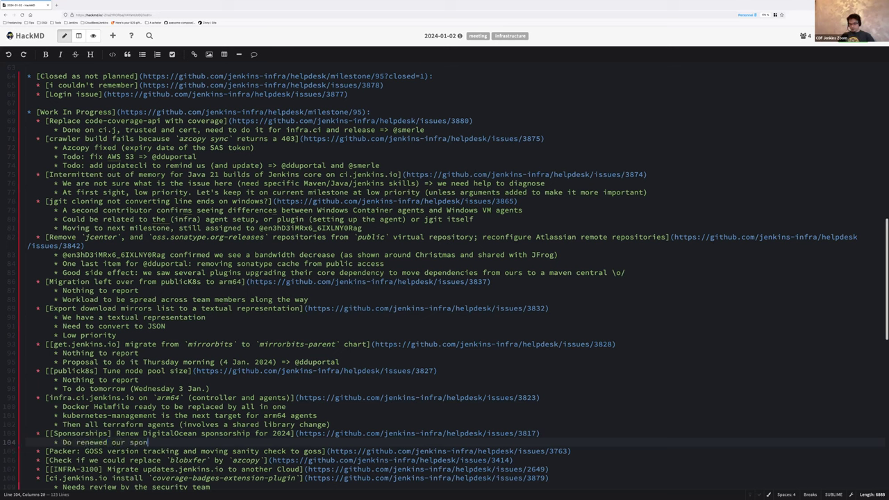
{"action": "type", "text": "sorship for 2024"}
{"action": "key", "text": "Return"}
Add the sponsorship sub-bullet "$20k credits should be applied today or tomorrow to our account (we have 2 weeks of credits left until then)"
{"action": "type", "text": "20k"}
{"action": "type", "text": "$"}
{"action": "key", "text": "End"}
{"action": "type", "text": "credits should be applied today or tomor"}
{"action": "key", "text": "BackSpace"}
{"action": "key", "text": "BackSpace"}
{"action": "type", "text": "orrow to our account ("}
{"action": "type", "text": "e have 2 weeks of credits left until then"}
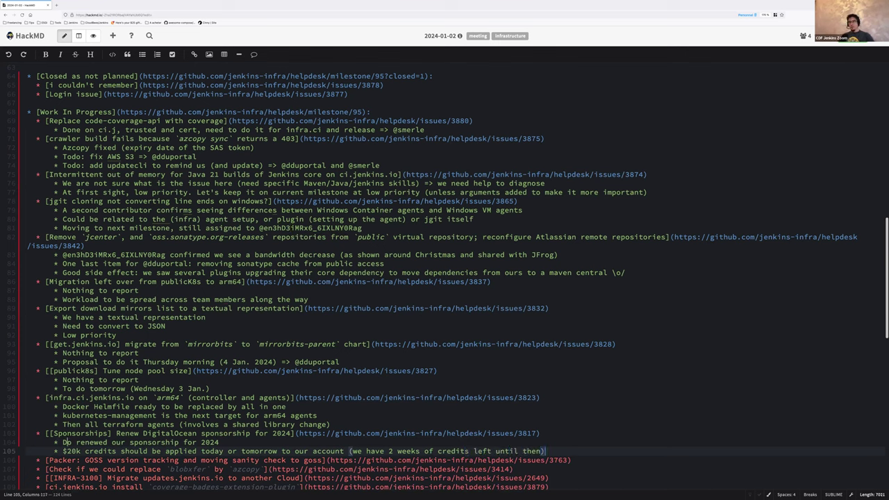
Expand "Do" to "Digitak Ocean" in the first sponsorship sub-bullet
{"action": "type", "text": "igit"}
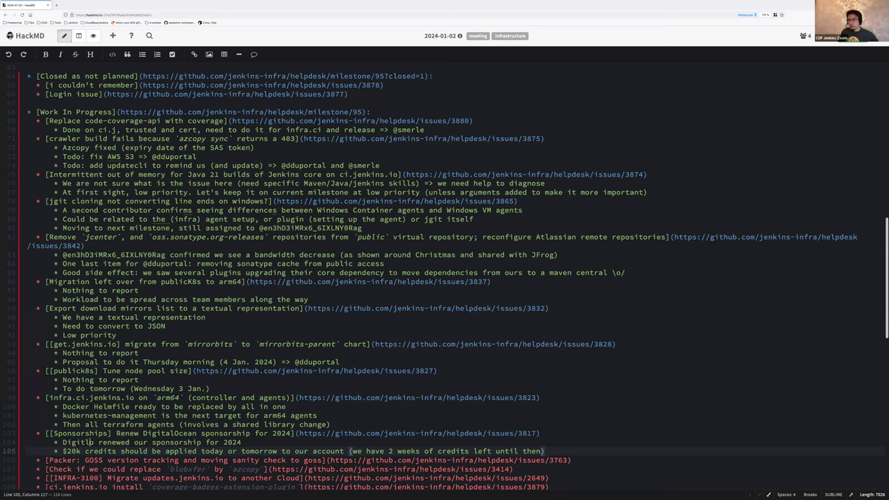
{"action": "type", "text": "al"}
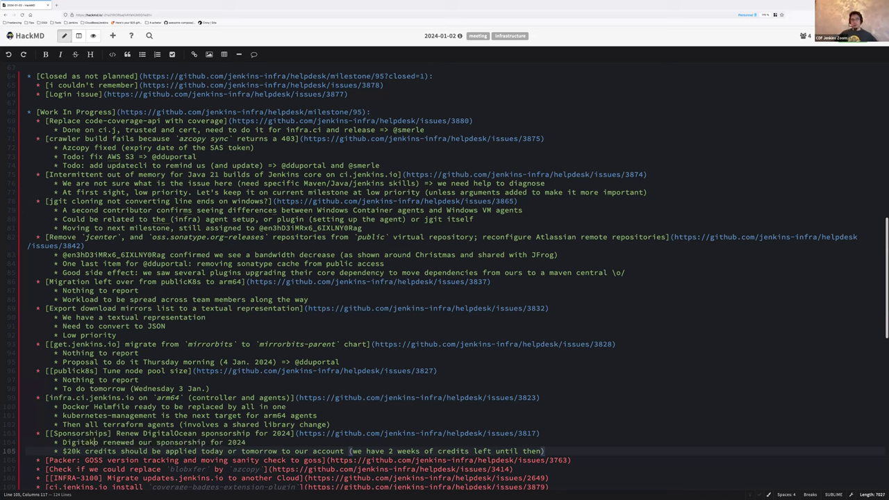
{"action": "type", "text": "Ocean"}
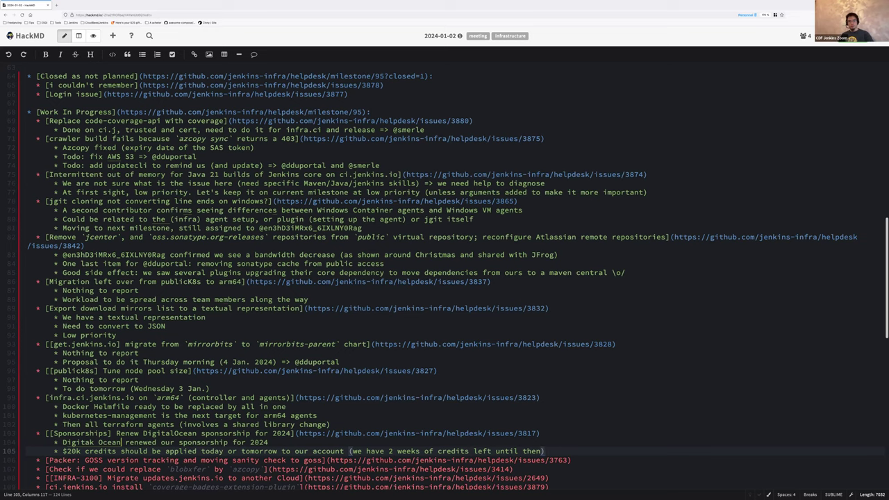
Add the sub-bullet "Windows and Linux are done since last month" under the Packer GOSS version tracking item
{"action": "scroll", "coordinate": [150, 405], "scroll_direction": "down", "scroll_amount": 2}
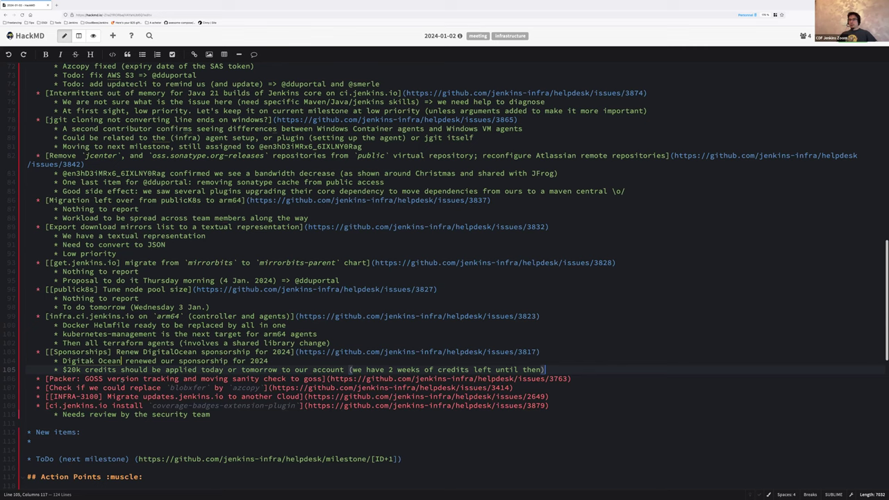
{"action": "left_click", "coordinate": [327, 379]}
{"action": "left_click_drag", "start_coordinate": [329, 379], "coordinate": [568, 378]}
{"action": "key", "text": "End"}
{"action": "key", "text": "Return"}
{"action": "key", "text": "Tab"}
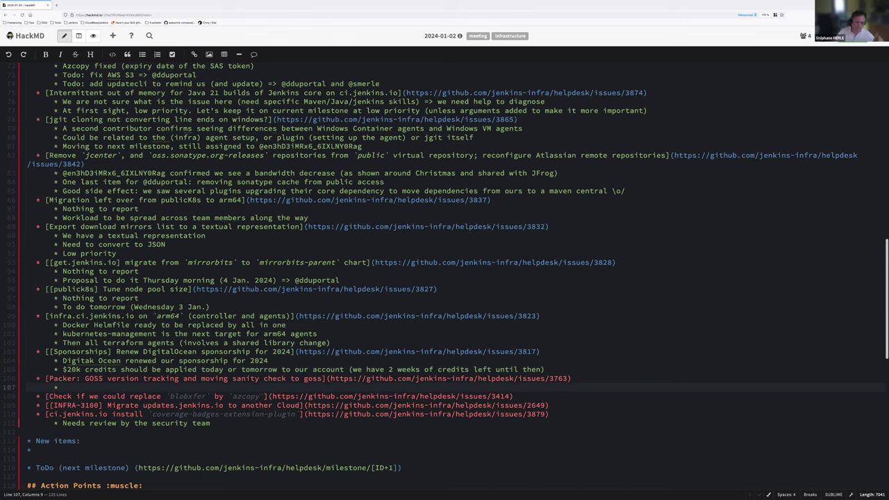
{"action": "type", "text": "Windows a"}
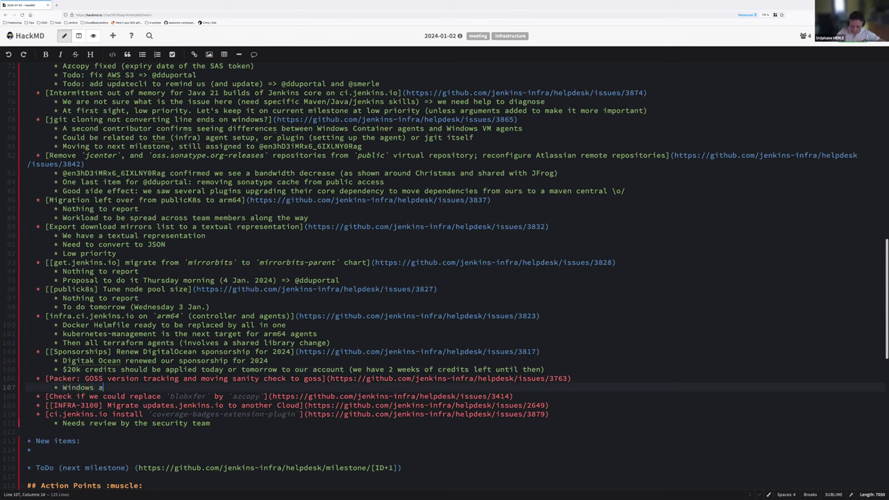
{"action": "type", "text": "nd Linux ar"}
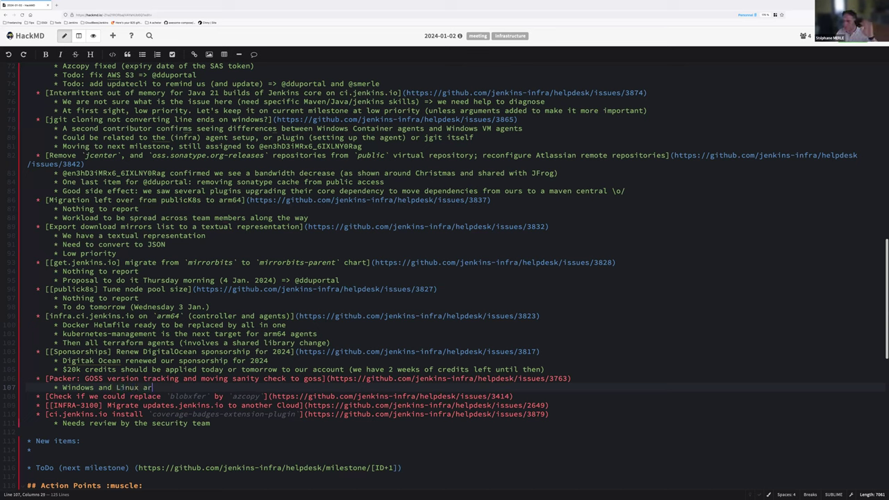
{"action": "type", "text": "e done "}
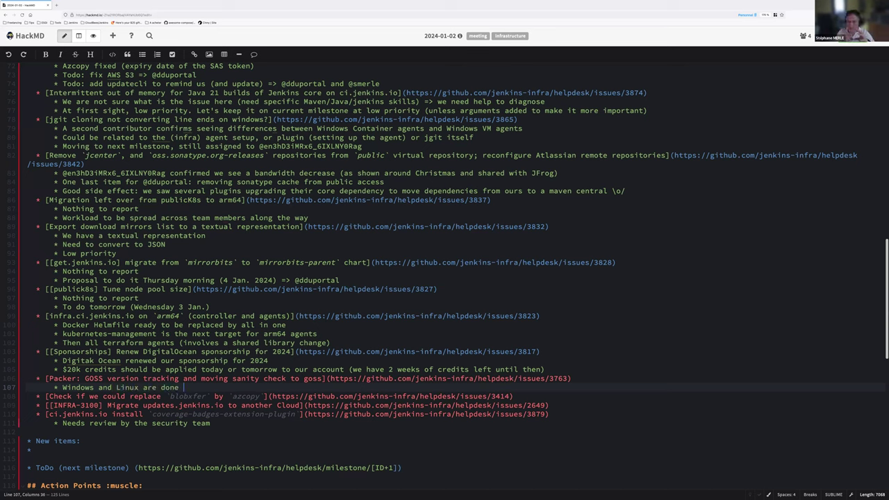
{"action": "type", "text": "since last month"}
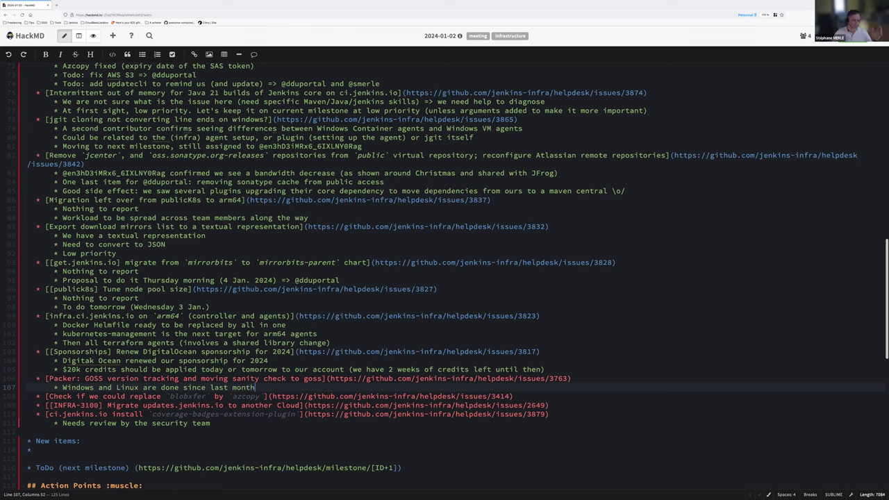
Add the Packer GOSS sub-bullet "Next step: factorize common tests + check all updatecli dependencies"
{"action": "key", "text": "Return"}
{"action": "type", "text": "Ne"}
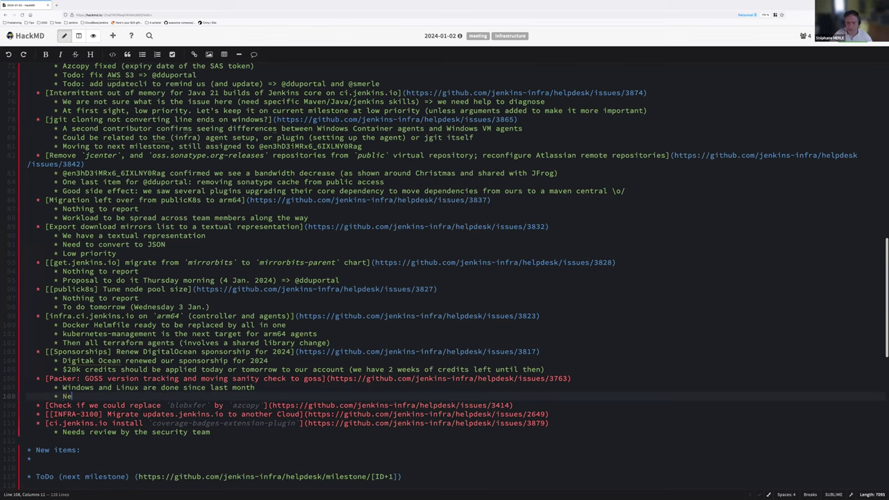
{"action": "type", "text": "xt step: factorize"}
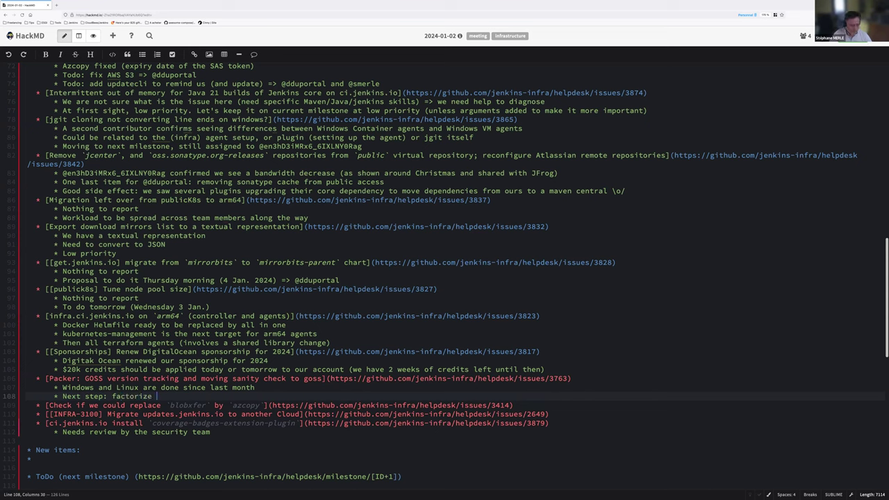
{"action": "type", "text": " common tests +"}
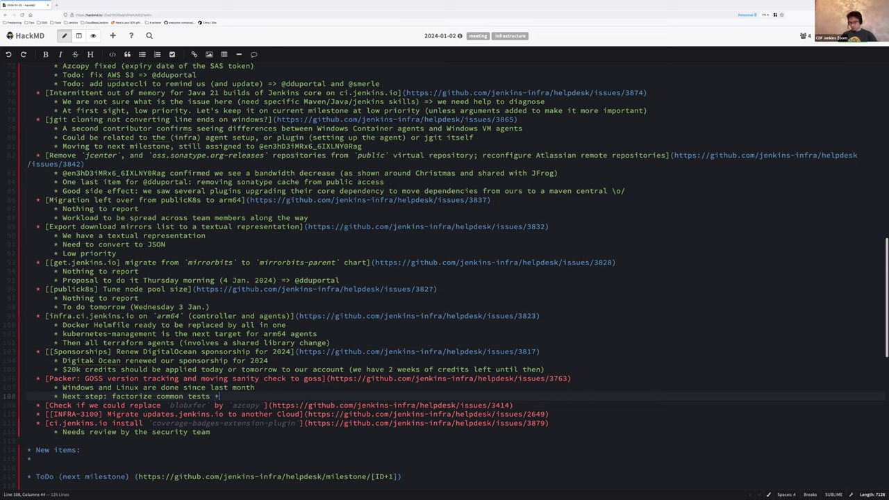
{"action": "type", "text": " check all up"}
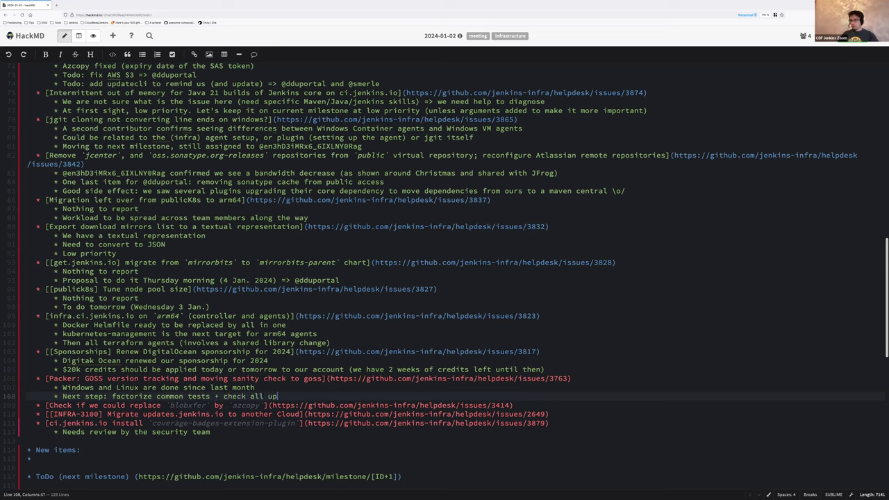
{"action": "type", "text": "datecli dependnecies"}
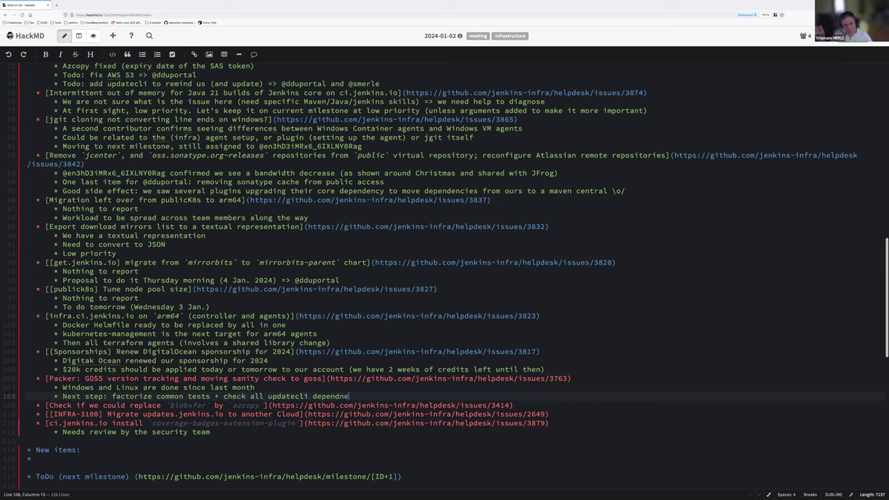
{"action": "key", "text": "ctrl+Left"}
{"action": "key", "text": "Delete"}
{"action": "type", "text": "n"}
{"action": "key", "text": "End"}
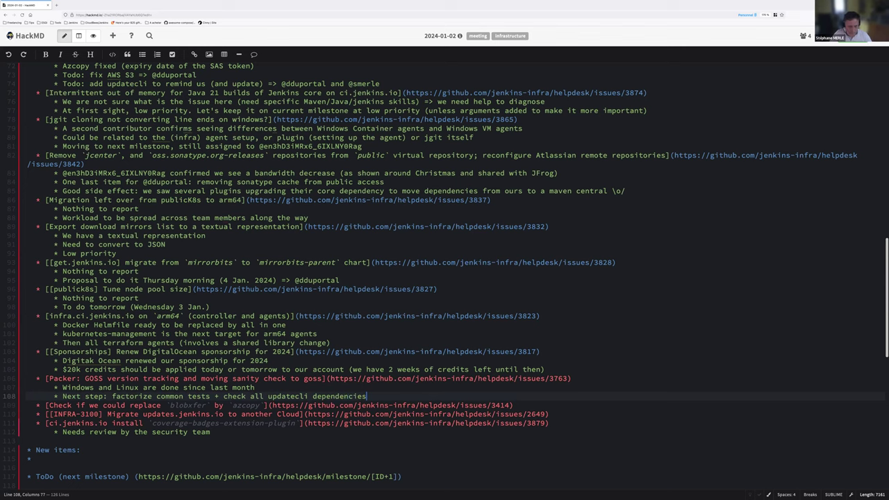
Add a "Low priority" sub-bullet as the last note of the Packer GOSS item
{"action": "key", "text": "Return"}
{"action": "type", "text": "Low priority"}
{"action": "key", "text": "Down"}
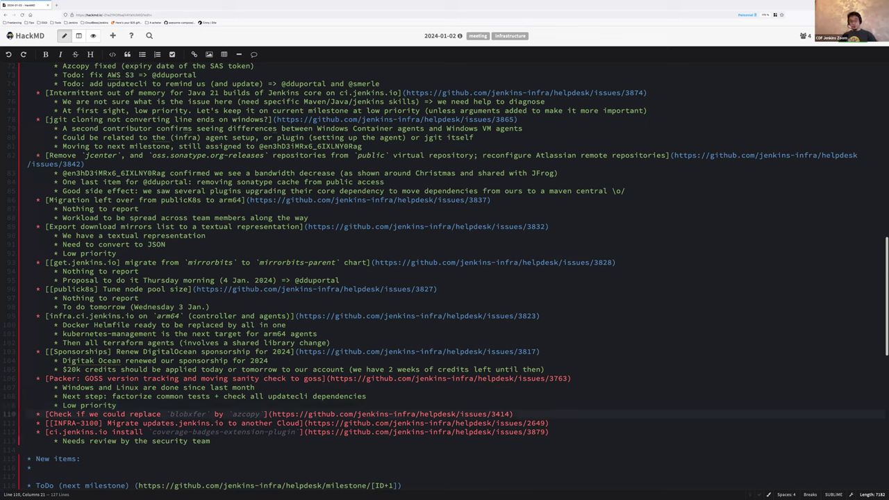
Open the helpdesk issue 3414 about replacing blobxfer by azcopy on GitHub in a new browser tab
{"action": "left_click", "coordinate": [170, 414]}
{"action": "left_click", "coordinate": [270, 414]}
{"action": "key", "text": "End"}
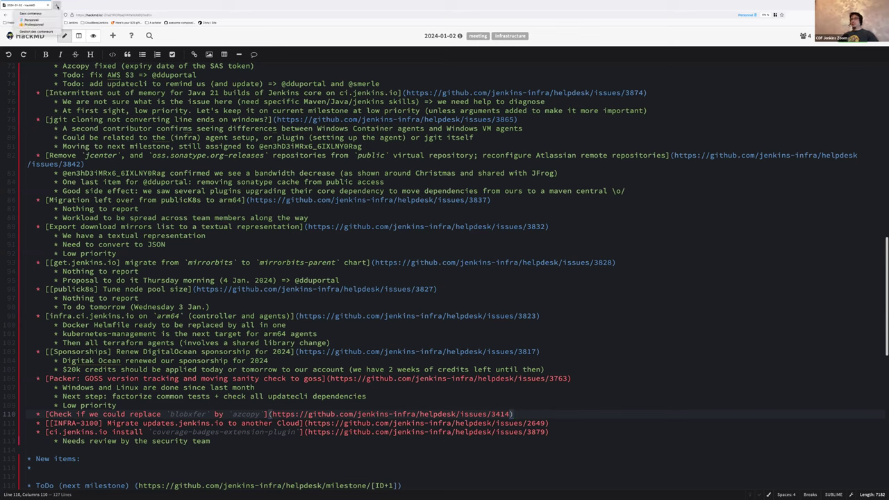
{"action": "left_click", "coordinate": [57, 5]}
{"action": "type", "text": "https://github.com/jenkins-infra/helpdesk/issues/3414"}
{"action": "key", "text": "Return"}
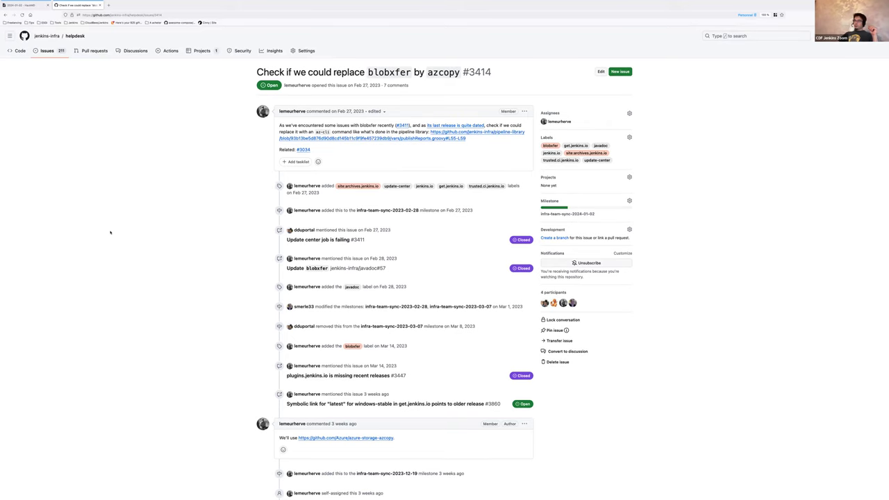
Review the blobxfer replacement issue's timeline, migration plan, comments and linked pull requests
{"action": "scroll", "coordinate": [110, 232], "scroll_direction": "down", "scroll_amount": 15}
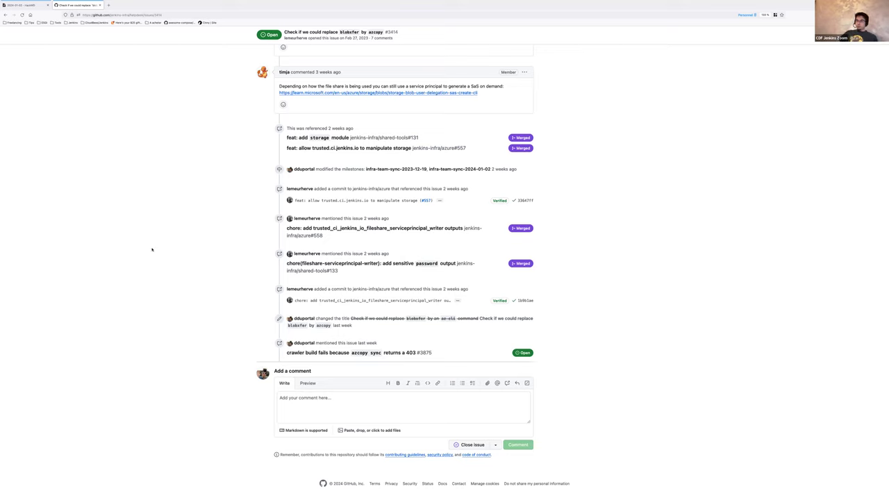
{"action": "scroll", "coordinate": [152, 249], "scroll_direction": "up", "scroll_amount": 20}
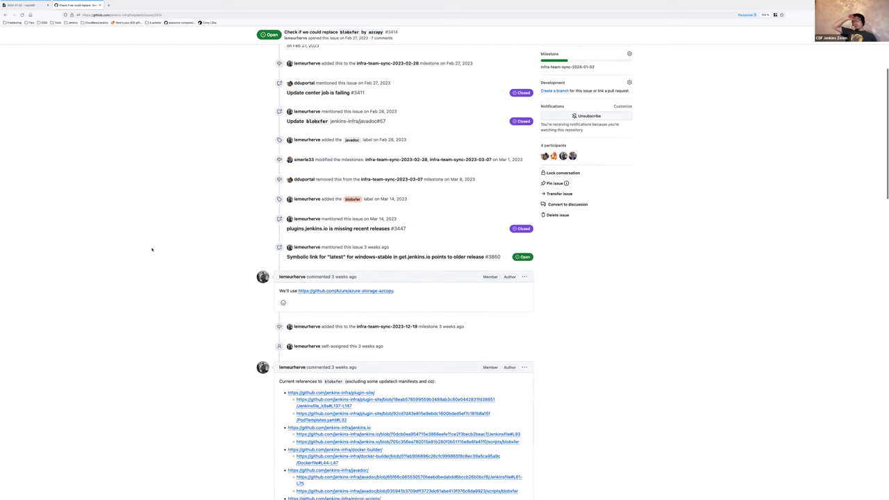
{"action": "scroll", "coordinate": [152, 250], "scroll_direction": "up", "scroll_amount": 1}
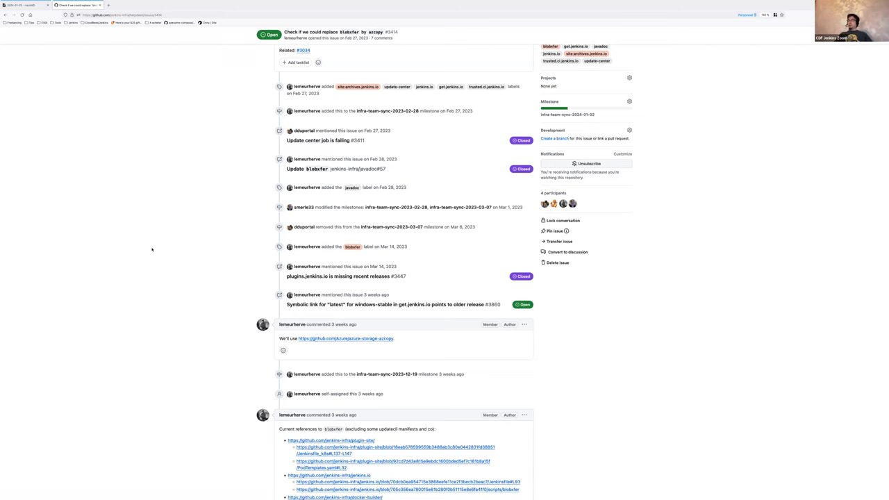
{"action": "scroll", "coordinate": [152, 250], "scroll_direction": "down", "scroll_amount": 20}
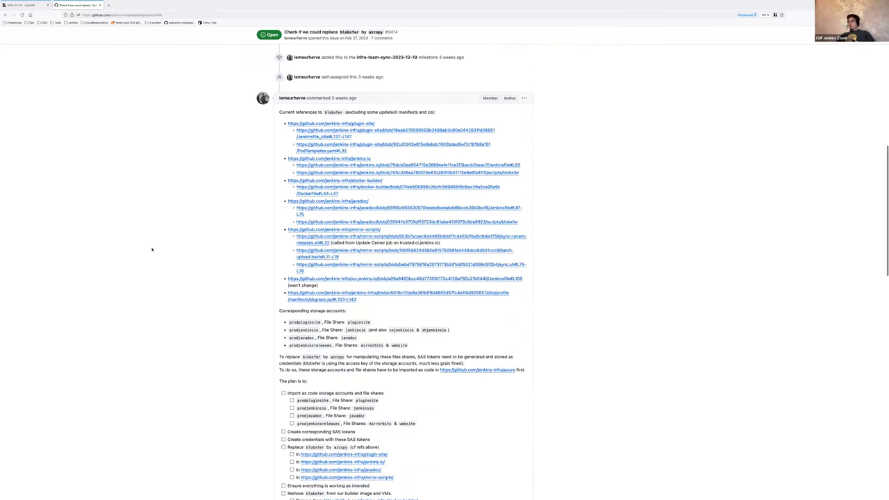
{"action": "scroll", "coordinate": [152, 249], "scroll_direction": "up", "scroll_amount": 3}
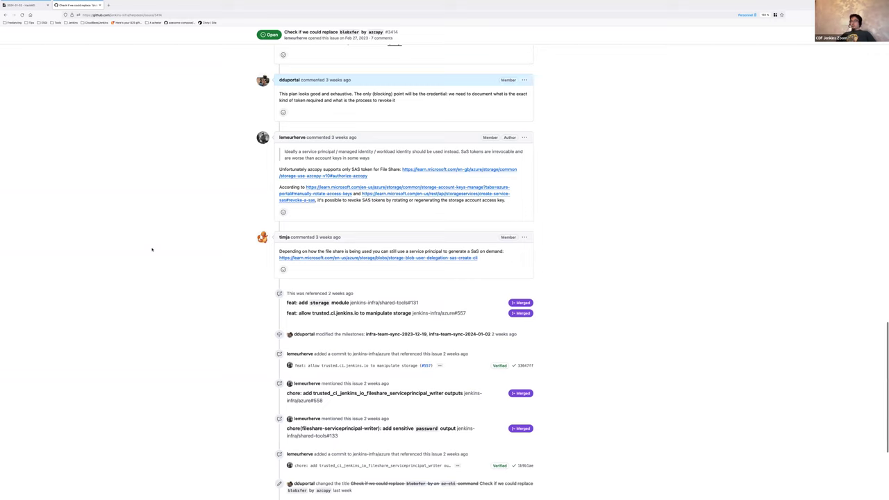